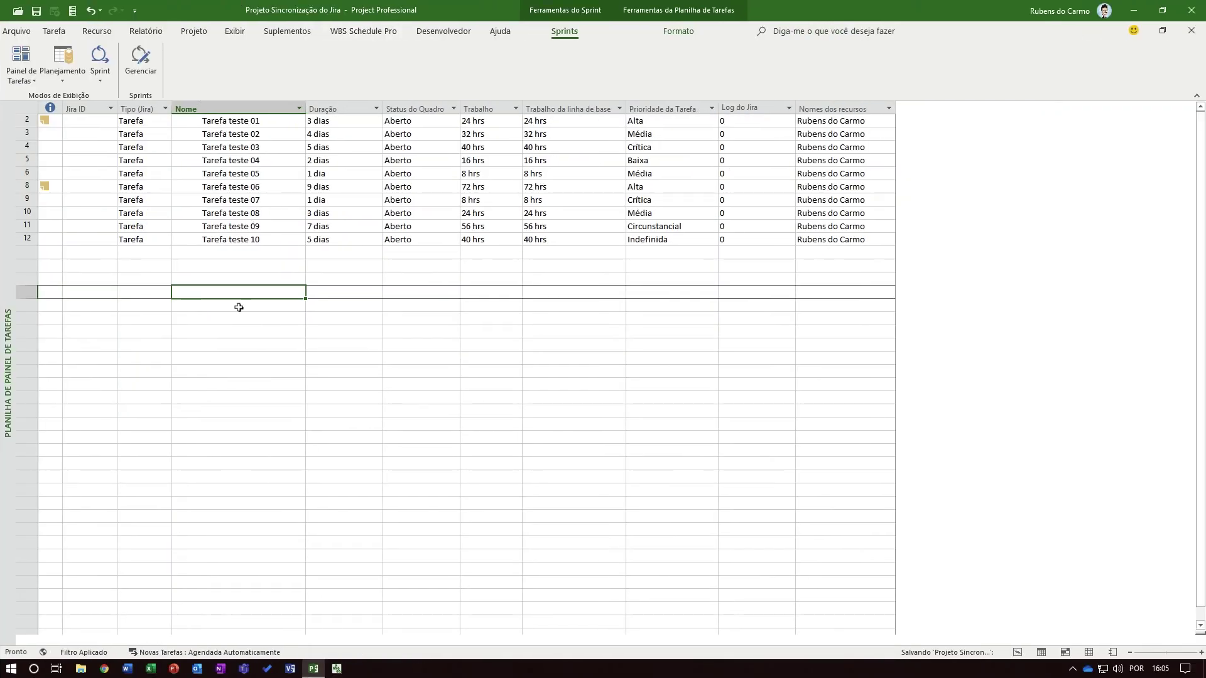
Switch the project to the Gráfico de Gantt Corporativo view.
click(55, 31)
click(24, 81)
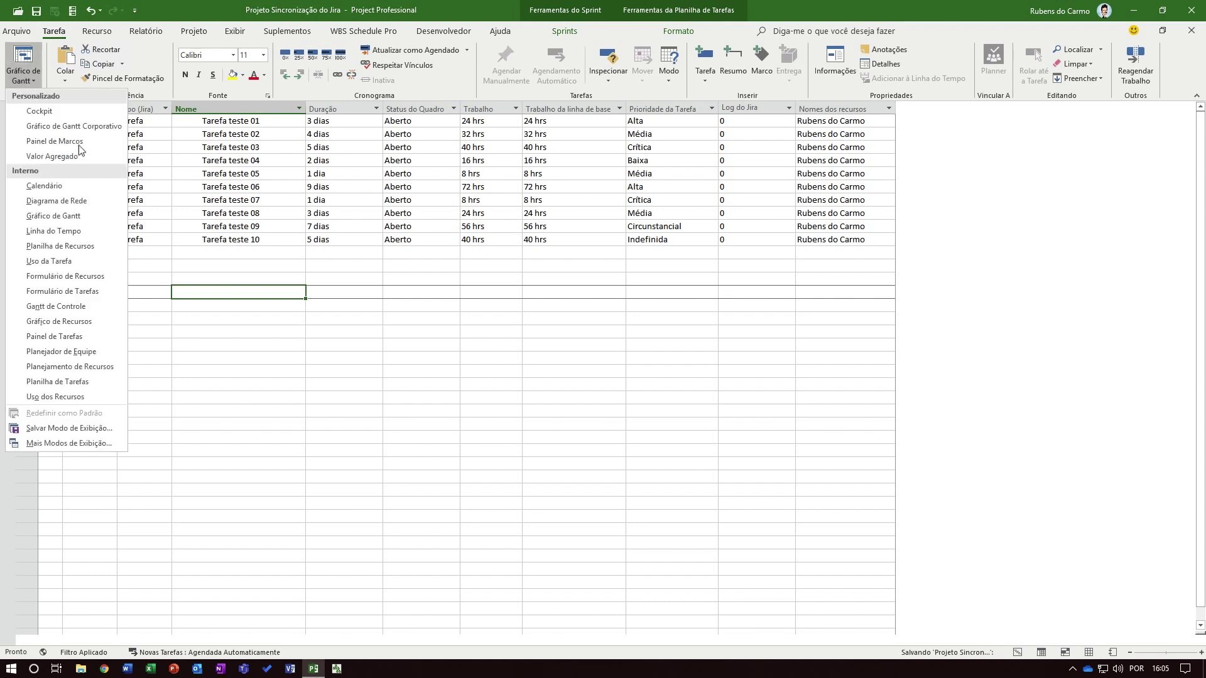
click(71, 128)
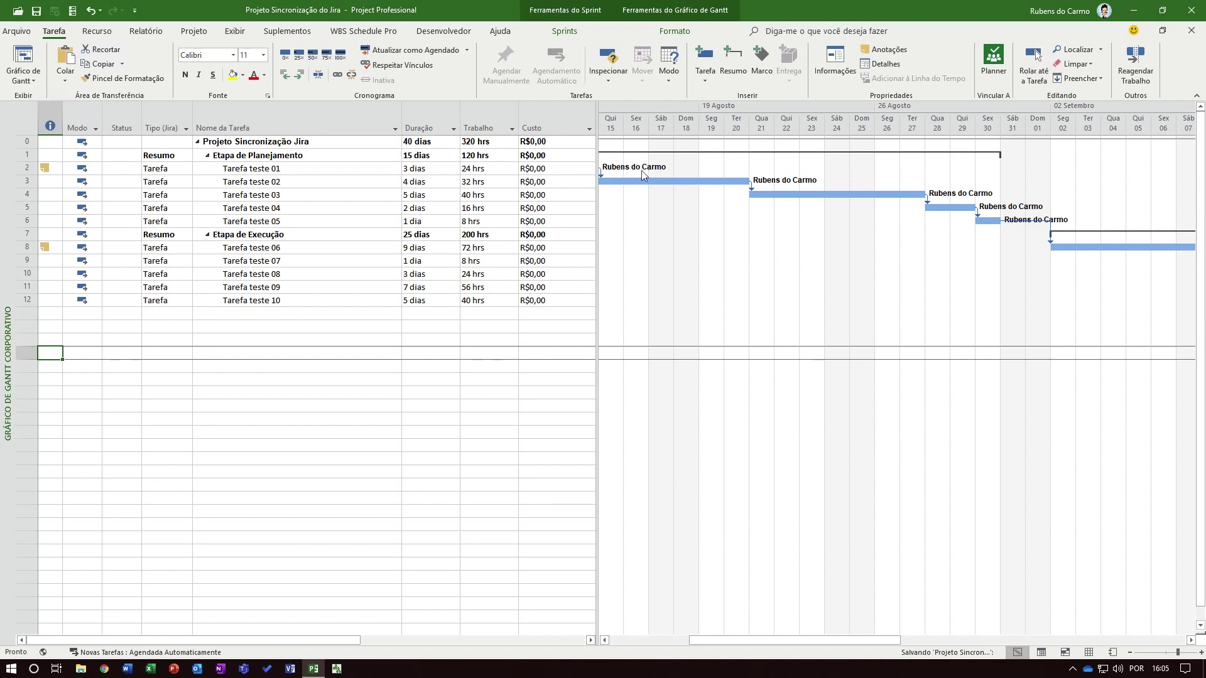
Check the Kanban board of the Jira project in Safari and the Tipo (Jira) column back in the Project Gantt table.
key(ctrl+Left)
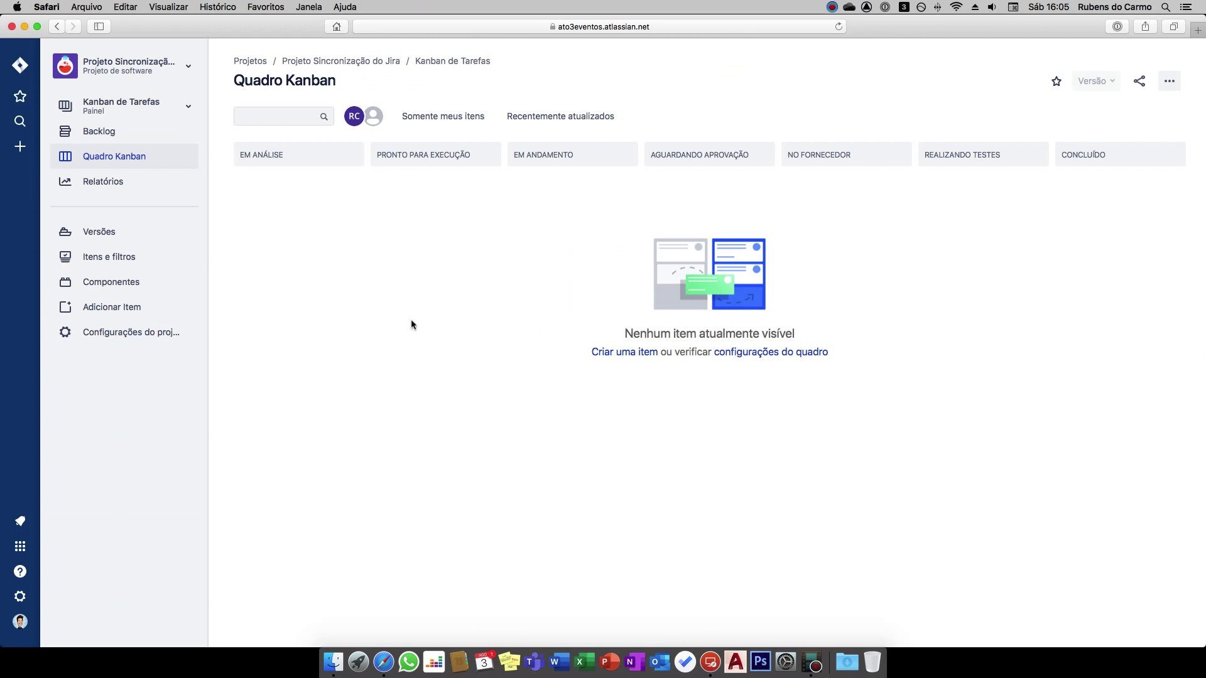
key(ctrl+Right)
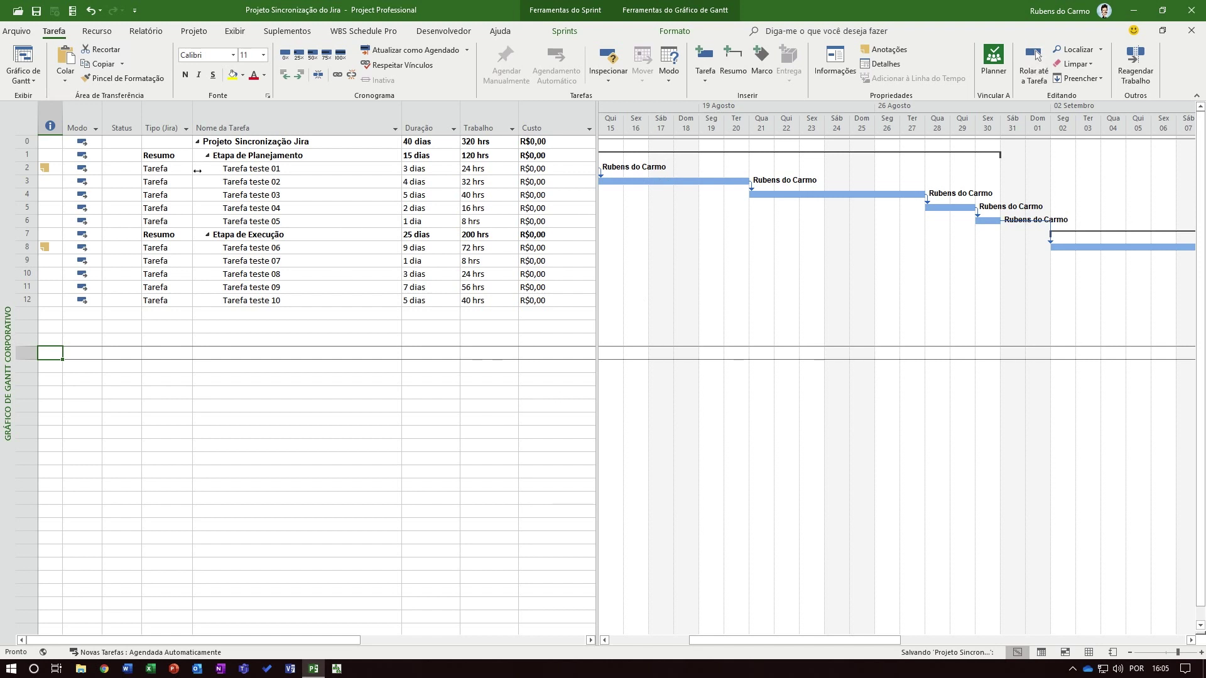
click(166, 114)
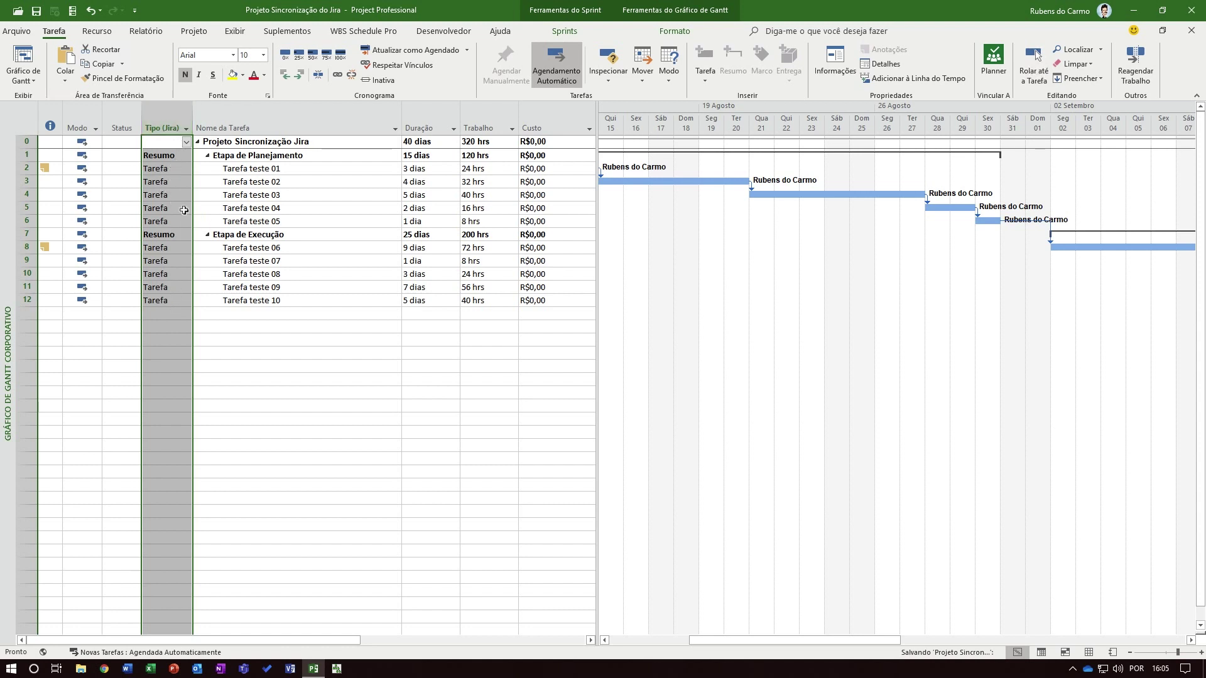
click(165, 181)
click(157, 160)
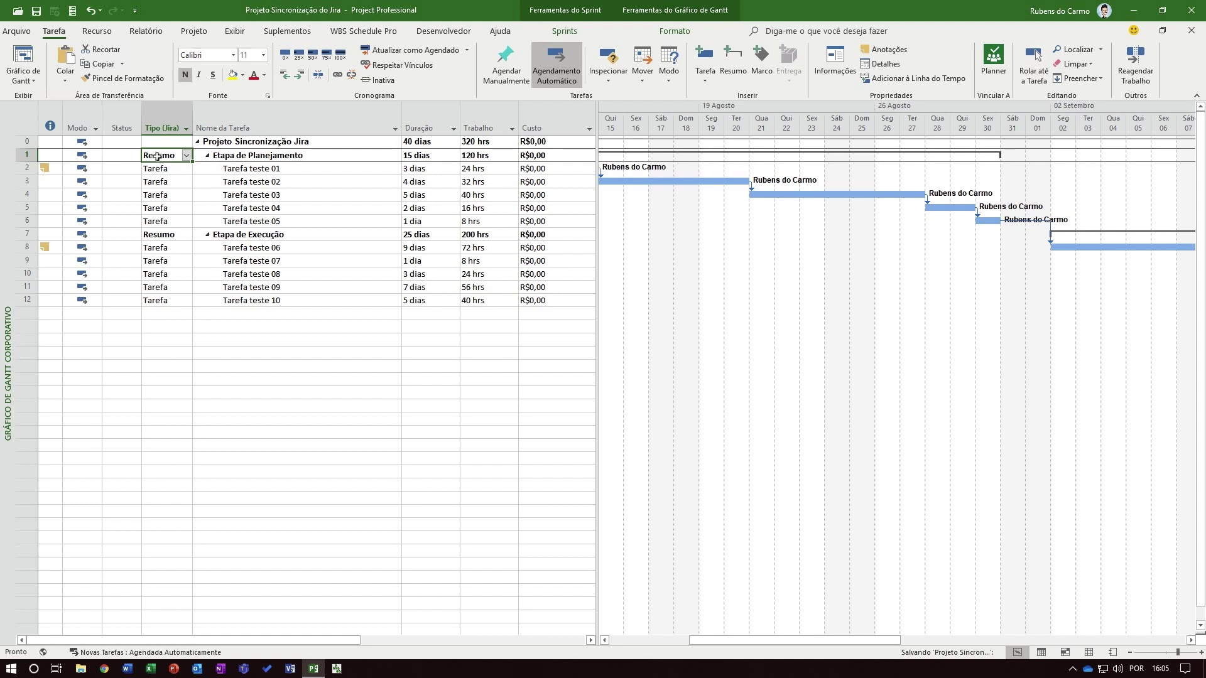
click(313, 276)
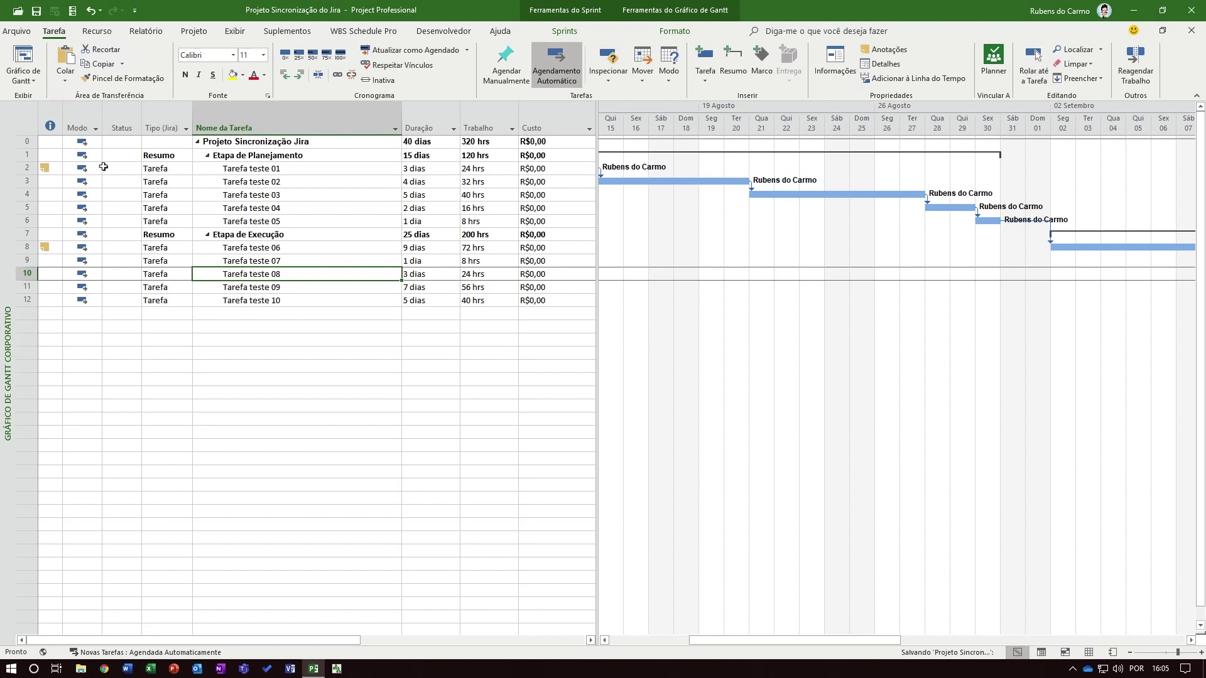
View the notes of Tarefa teste 01 in its task information and close it without changes.
double_click(226, 174)
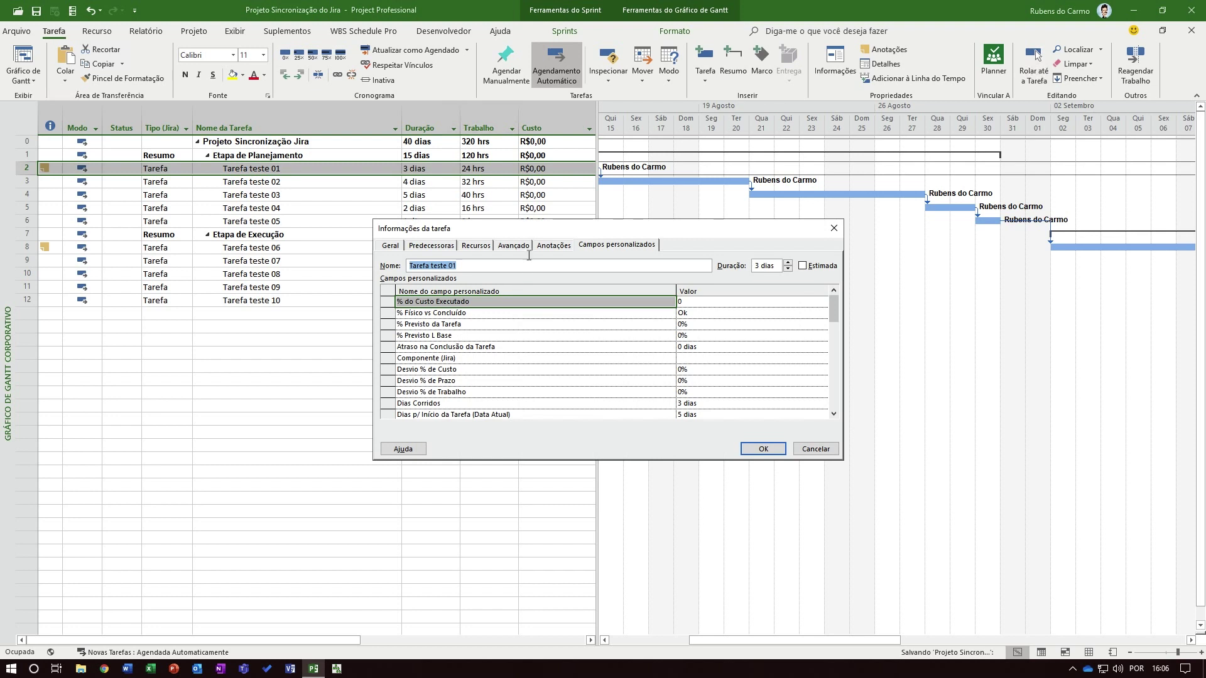
click(529, 248)
click(553, 245)
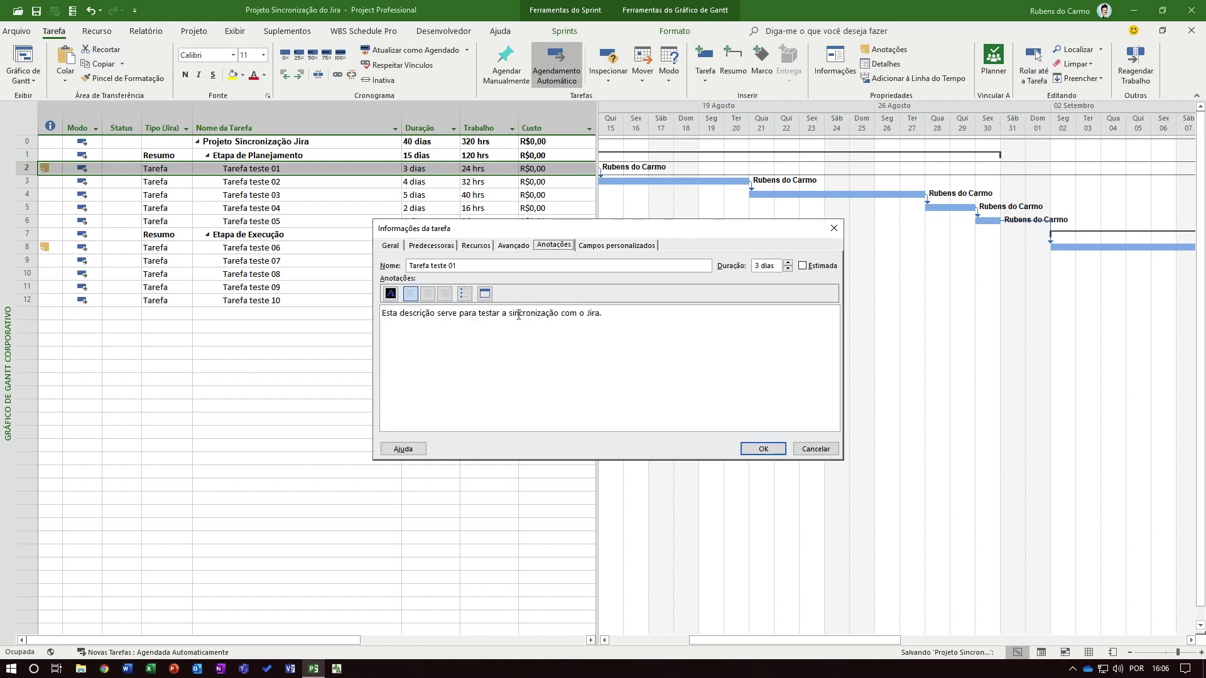
click(812, 453)
click(815, 449)
click(285, 259)
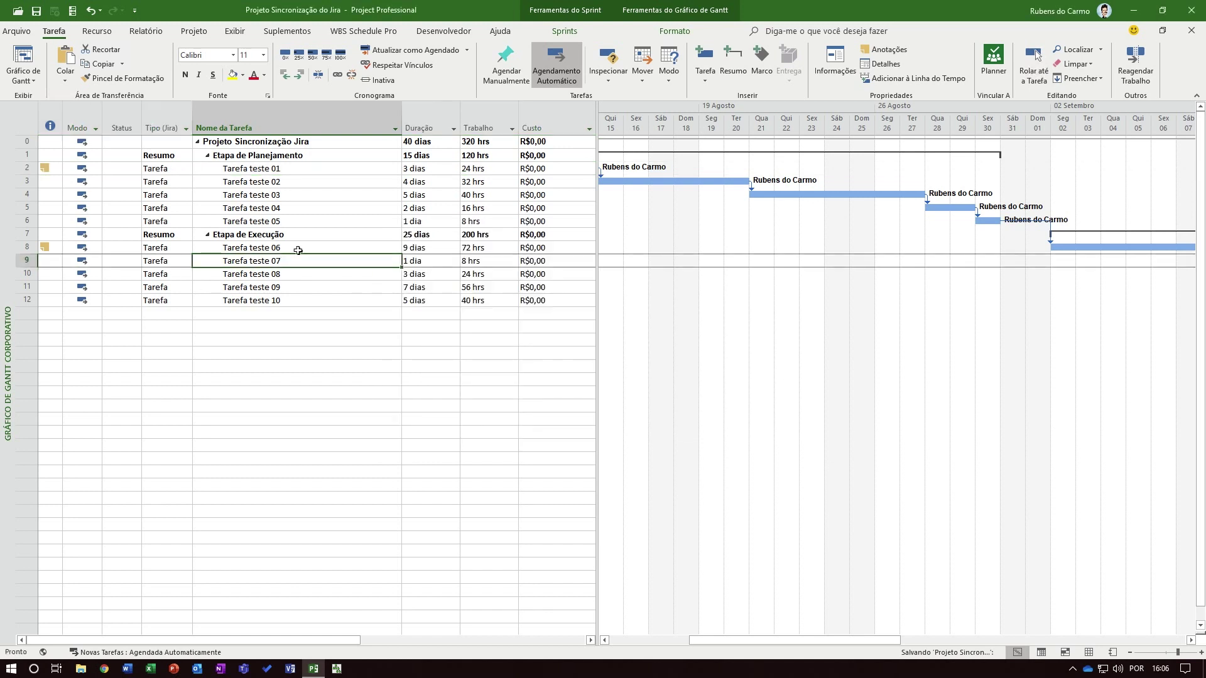
View the notes of Tarefa teste 06 in its task information and cancel out of it.
double_click(298, 249)
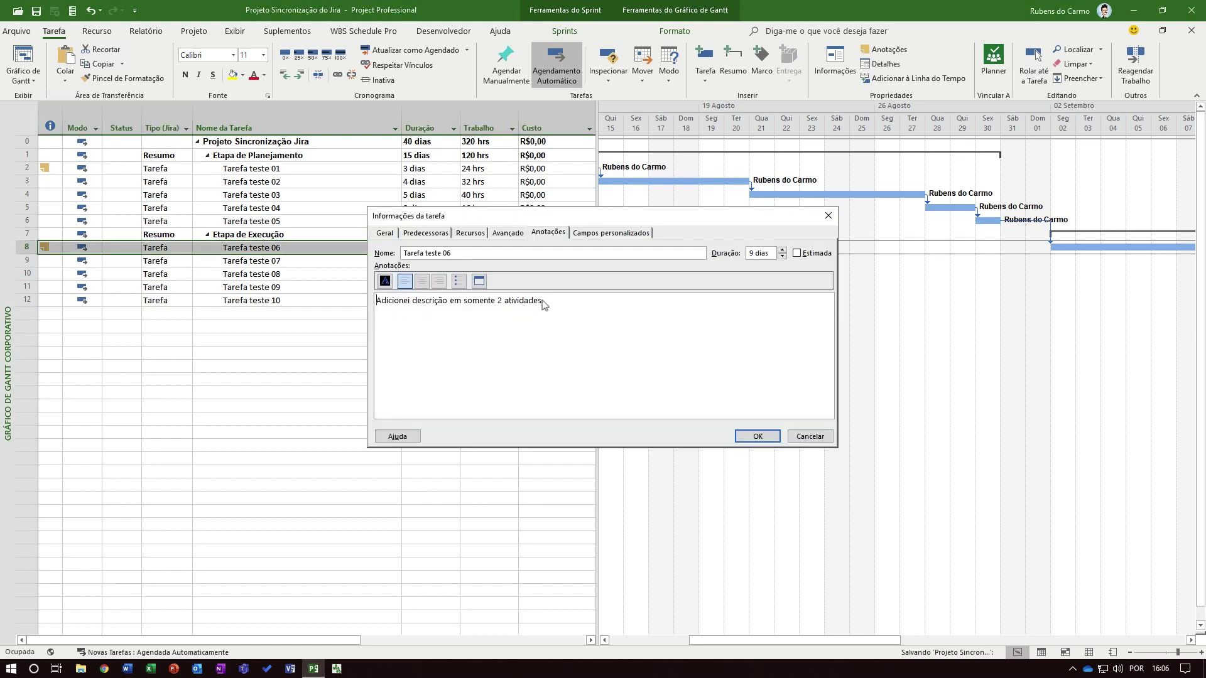
click(387, 233)
click(810, 436)
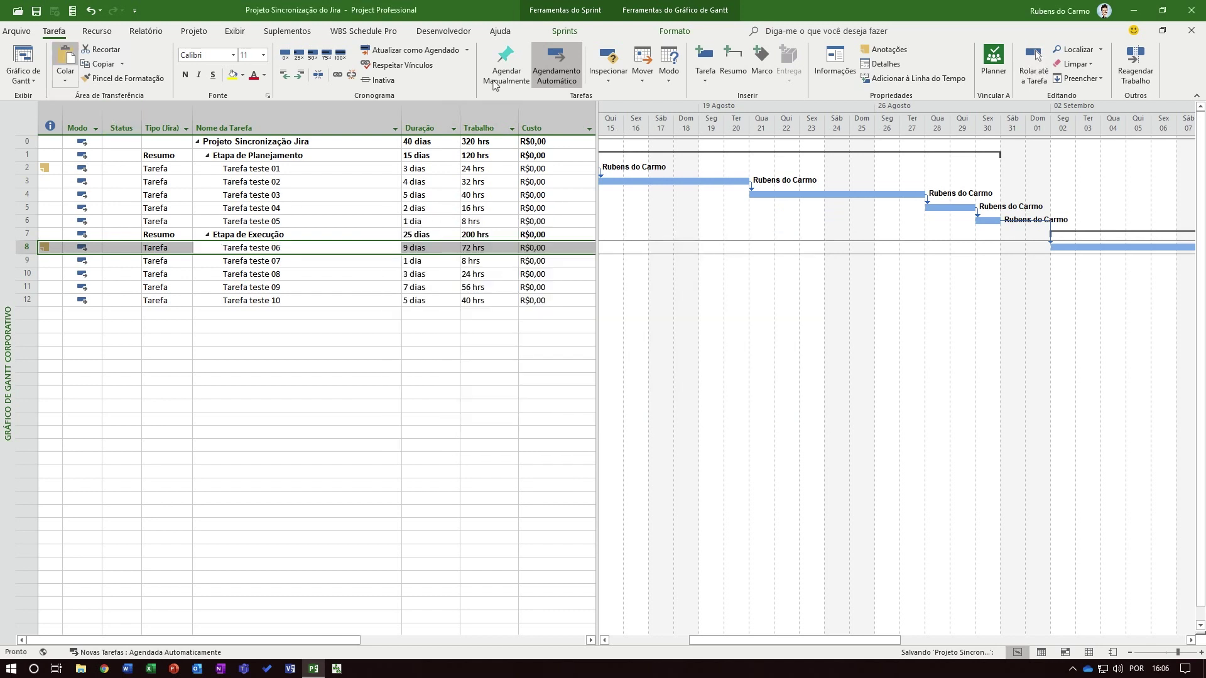
Switch the project to the Planilha de Painel de Tarefas view.
click(587, 37)
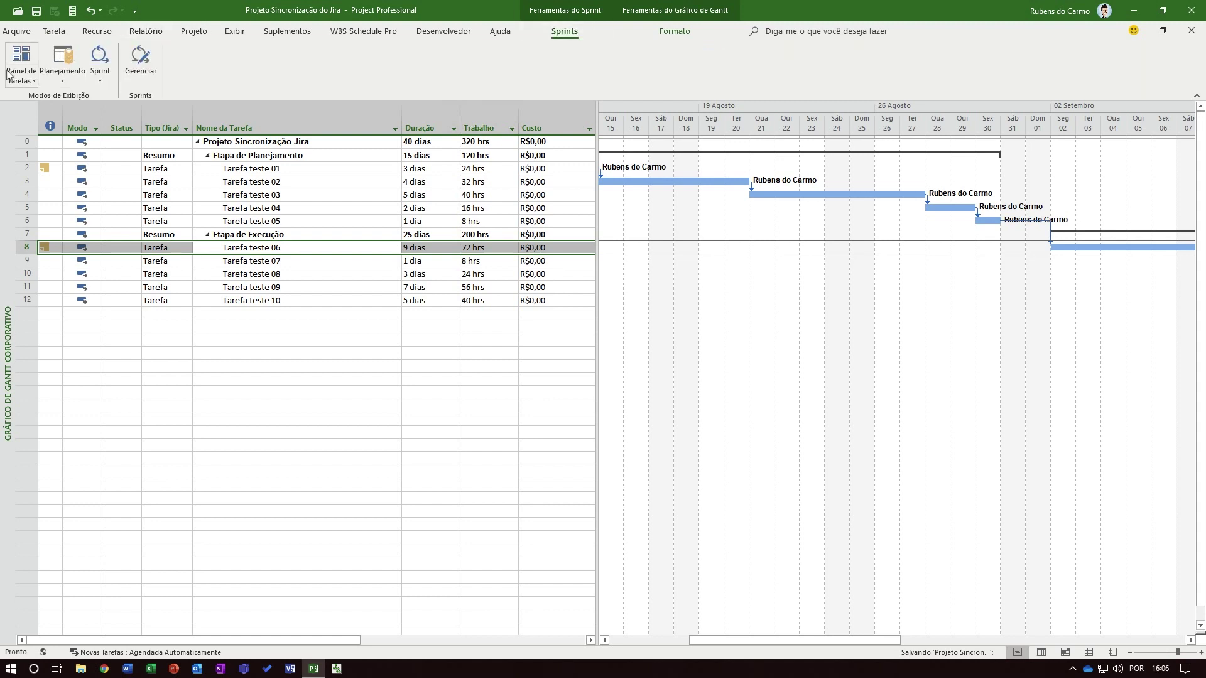
click(22, 72)
click(70, 114)
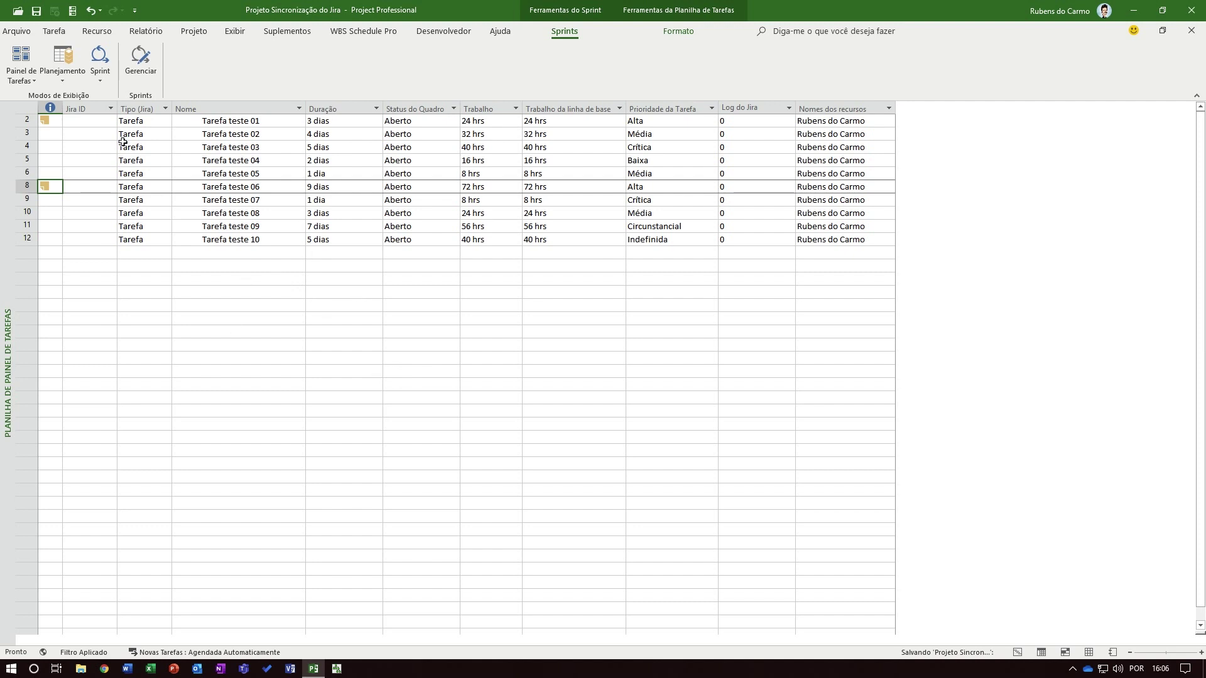
Inspect the Jira ID column and its Jira ID (Empresa) entry among the project's custom text fields, leaving them unchanged.
click(77, 110)
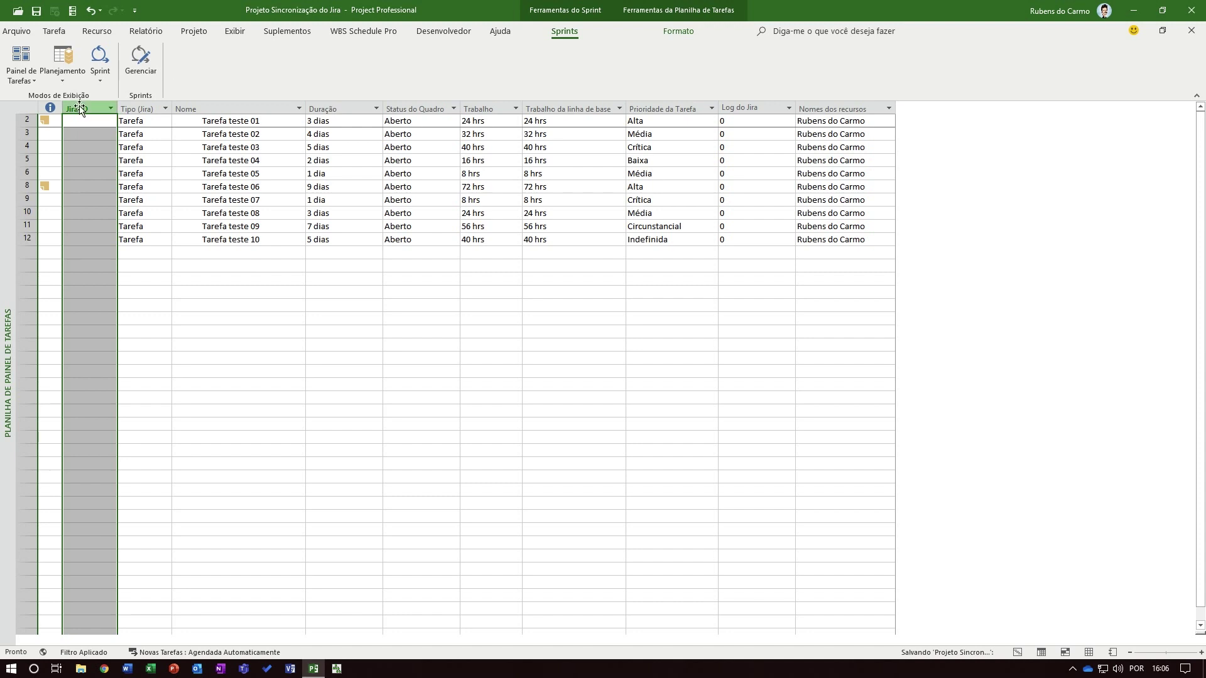
click(54, 31)
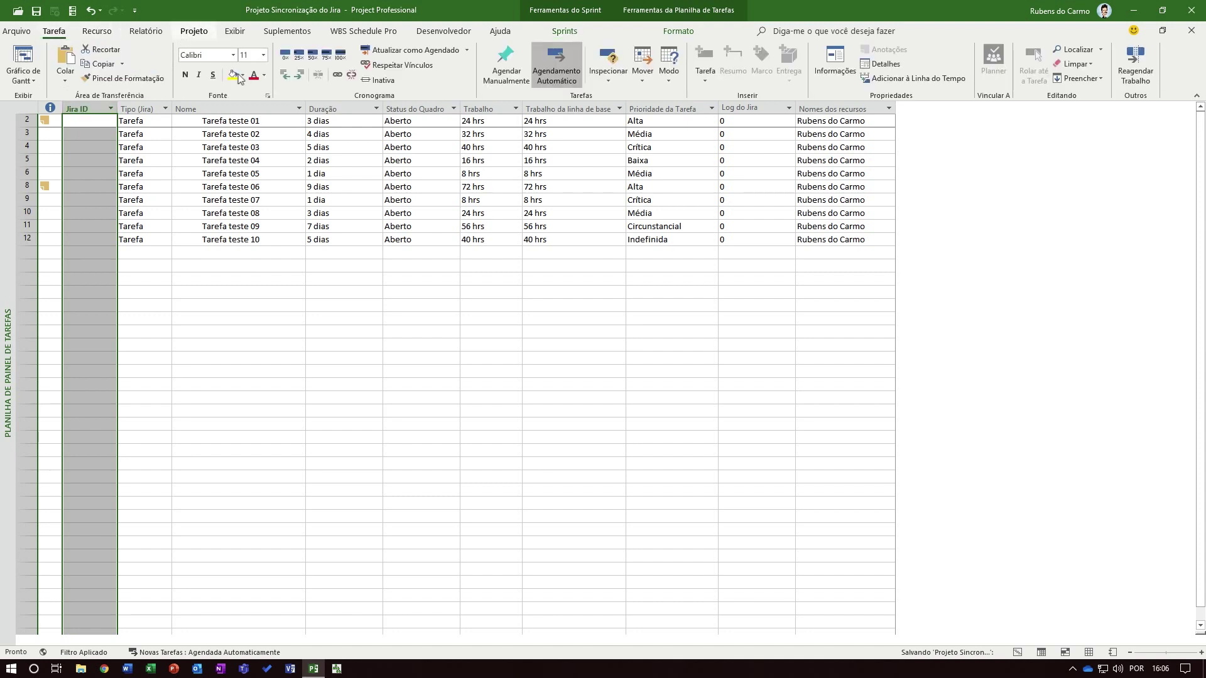
click(193, 31)
click(224, 62)
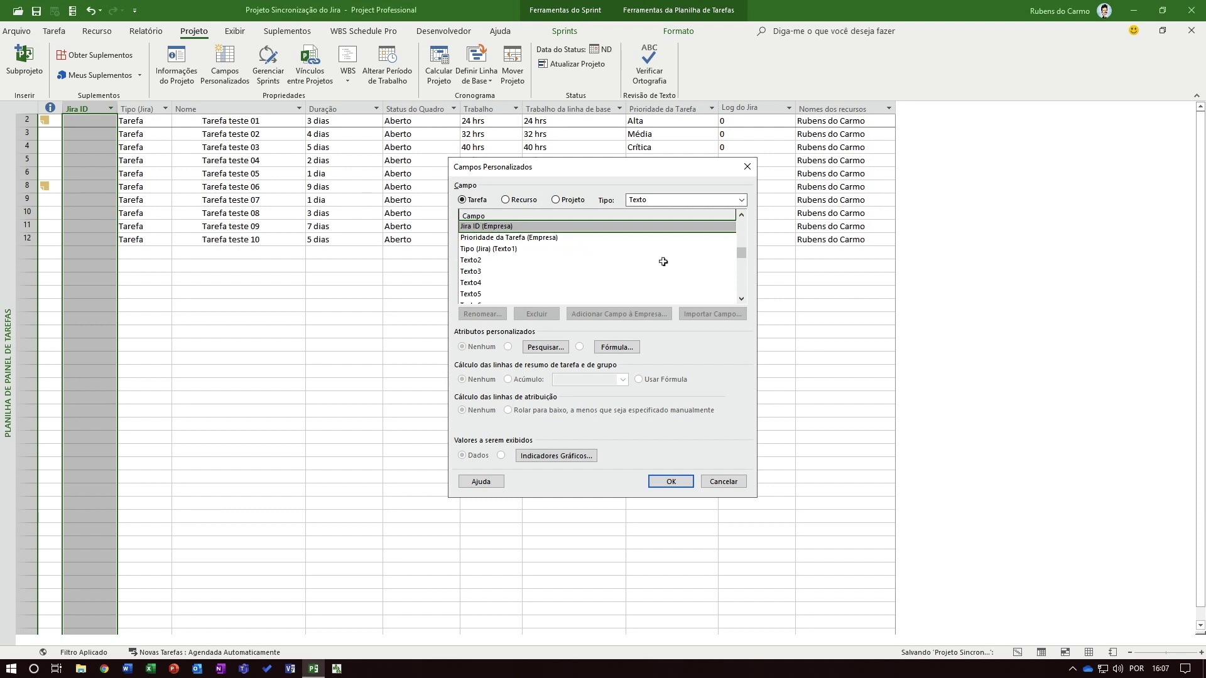
click(737, 481)
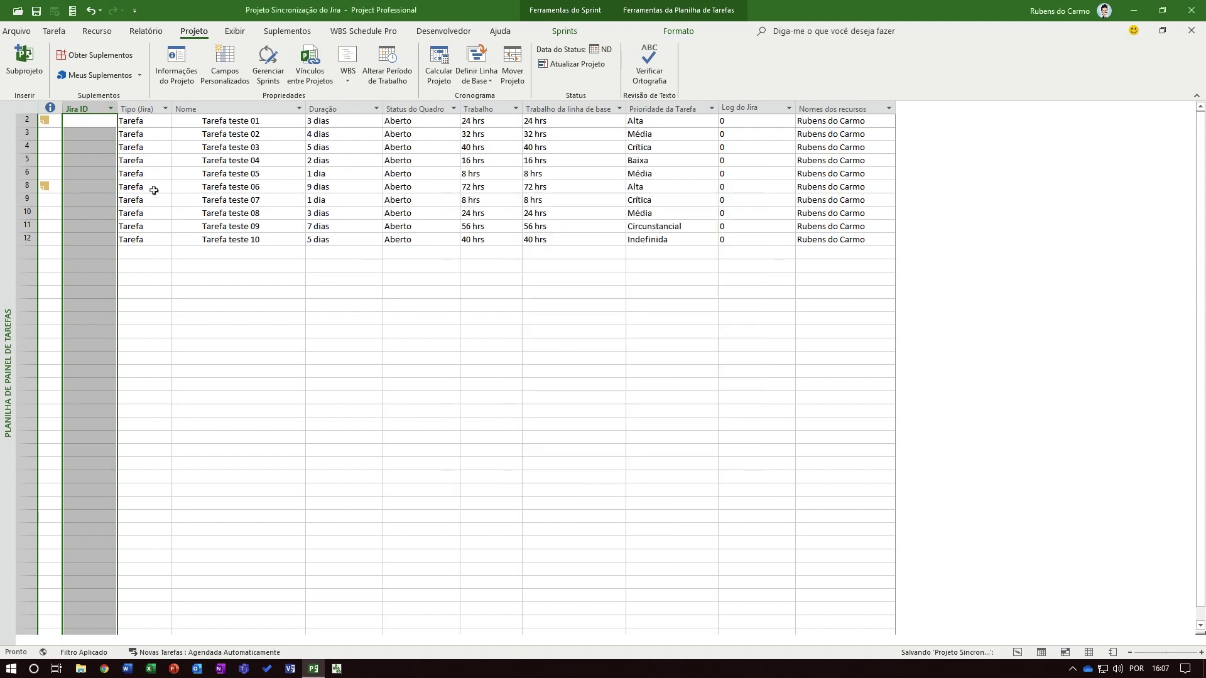
Examine the Jira ID and Nome cells of the test tasks in the sheet.
click(91, 120)
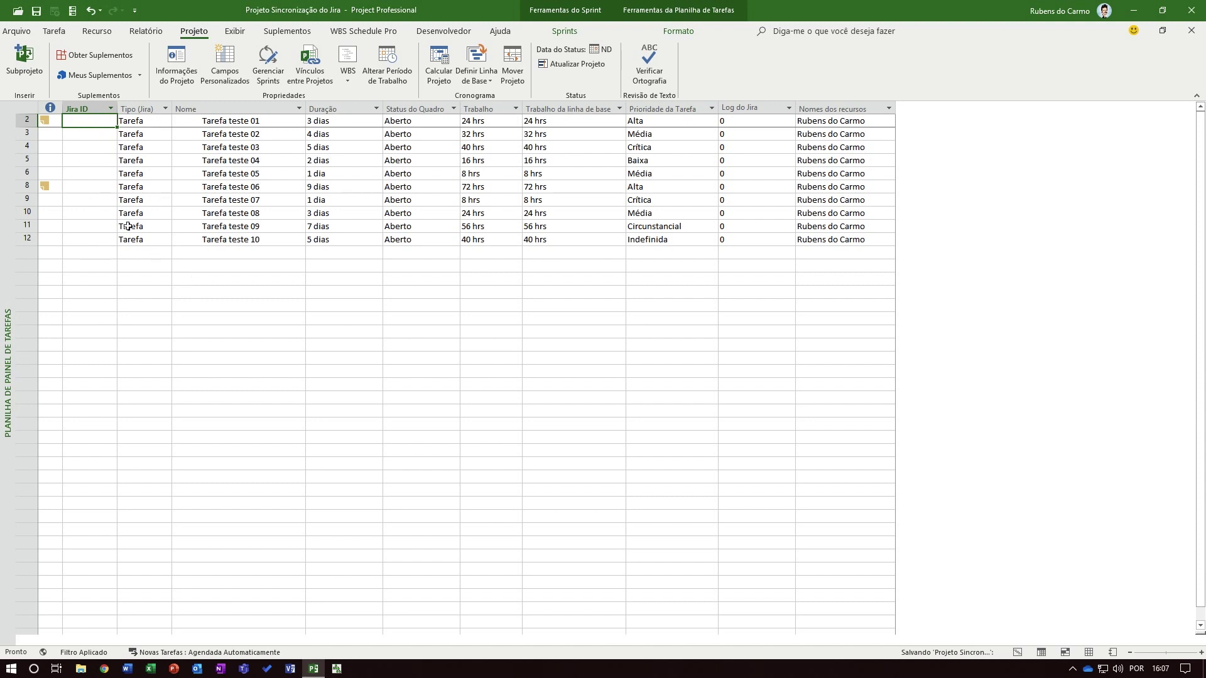
click(205, 123)
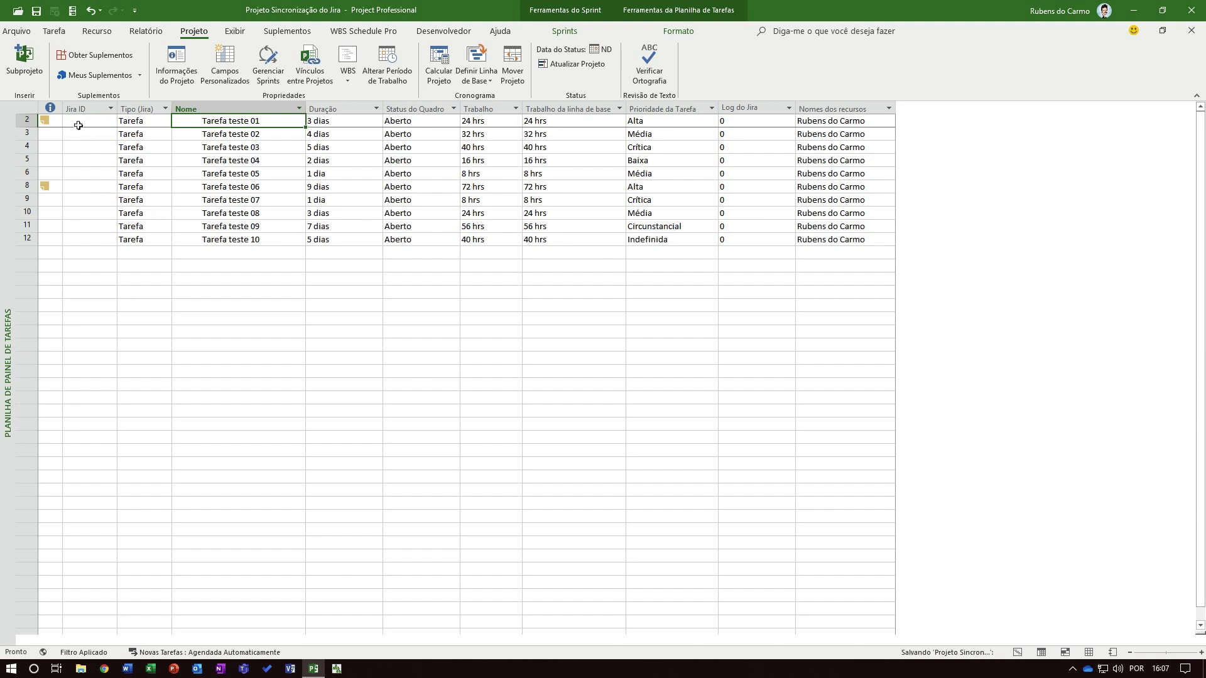
click(115, 125)
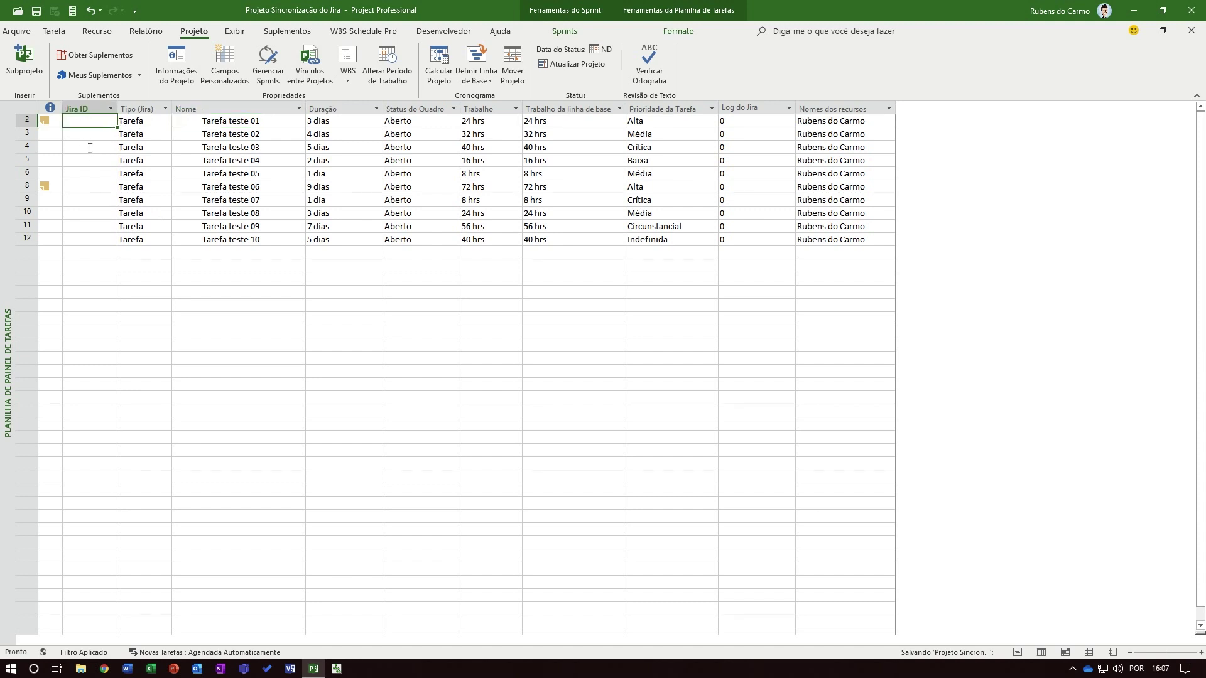
click(240, 134)
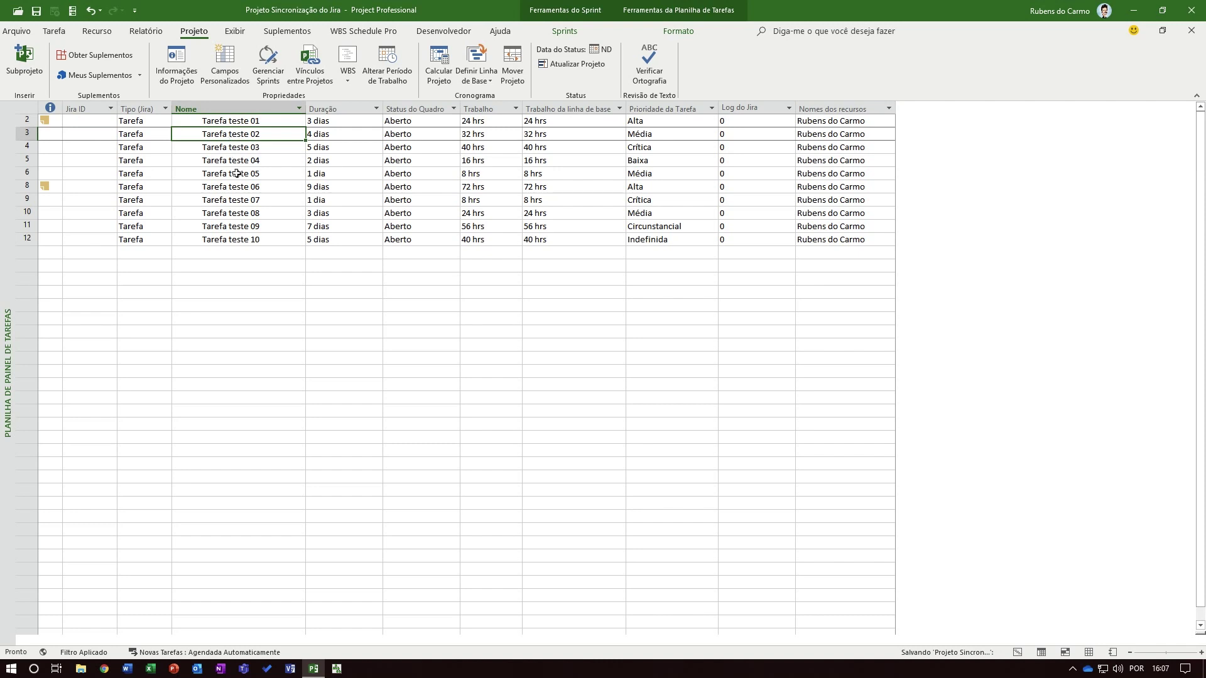
click(248, 174)
click(239, 200)
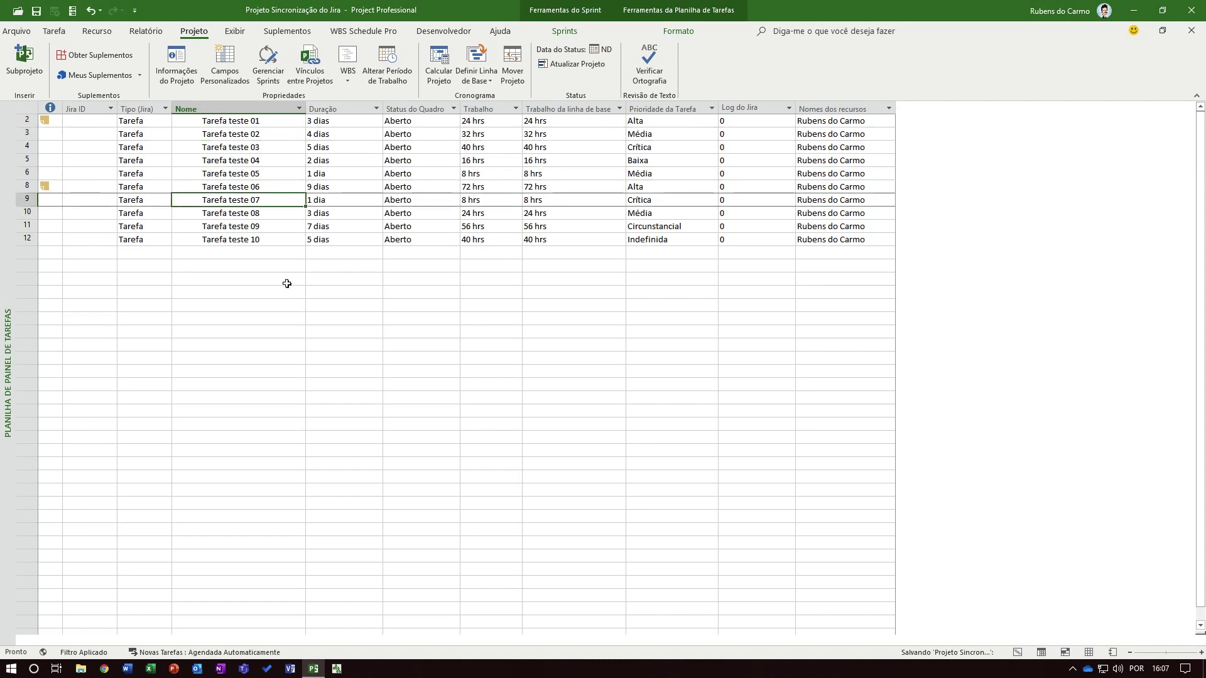
click(285, 280)
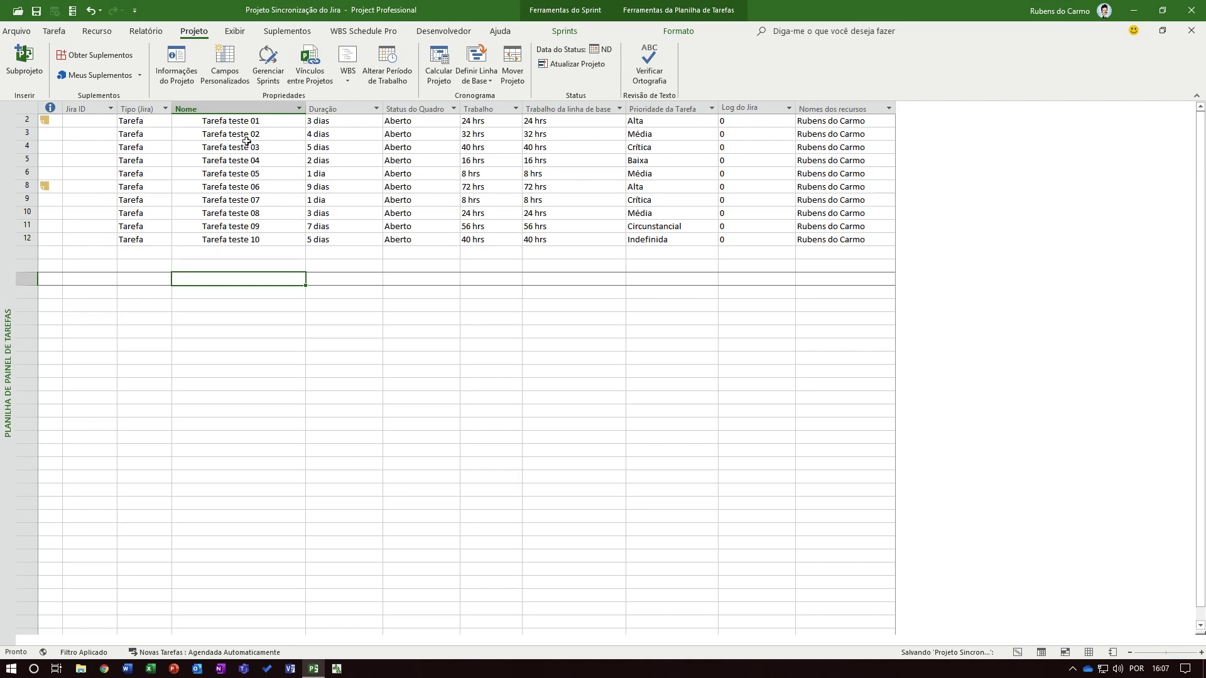
Open the JIRA add-in's Project Settings with Tarefa teste 01 selected and reposition the dialog over the task sheet.
click(241, 123)
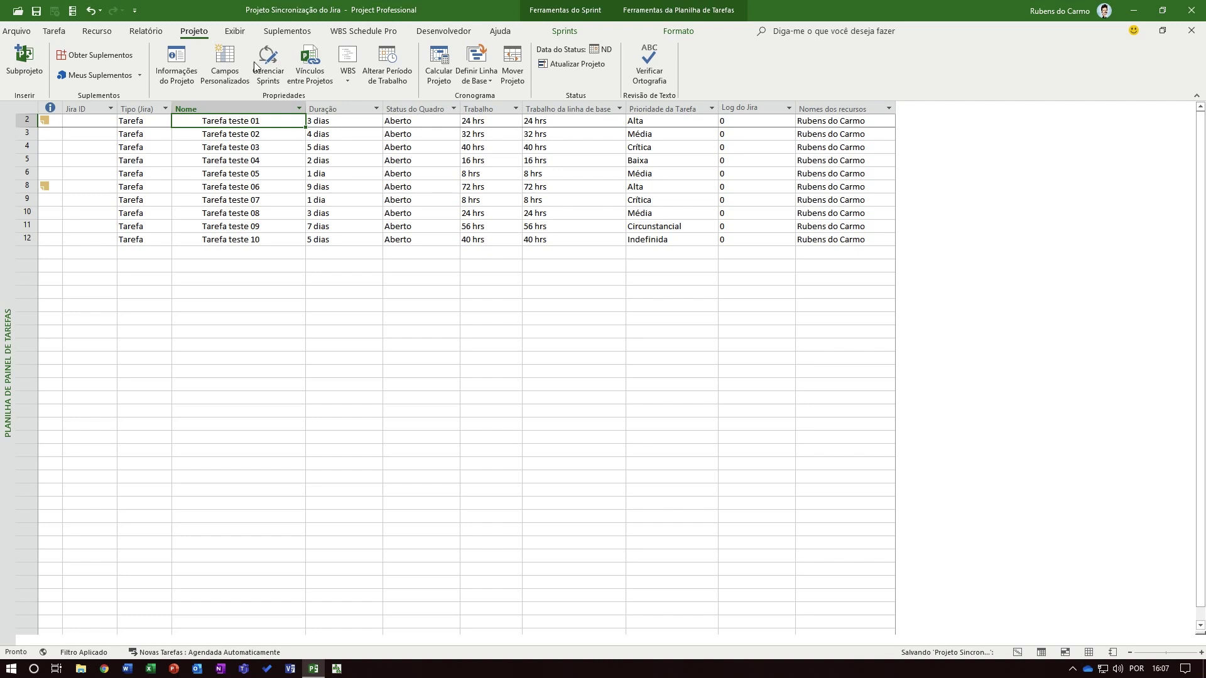
click(72, 11)
click(88, 29)
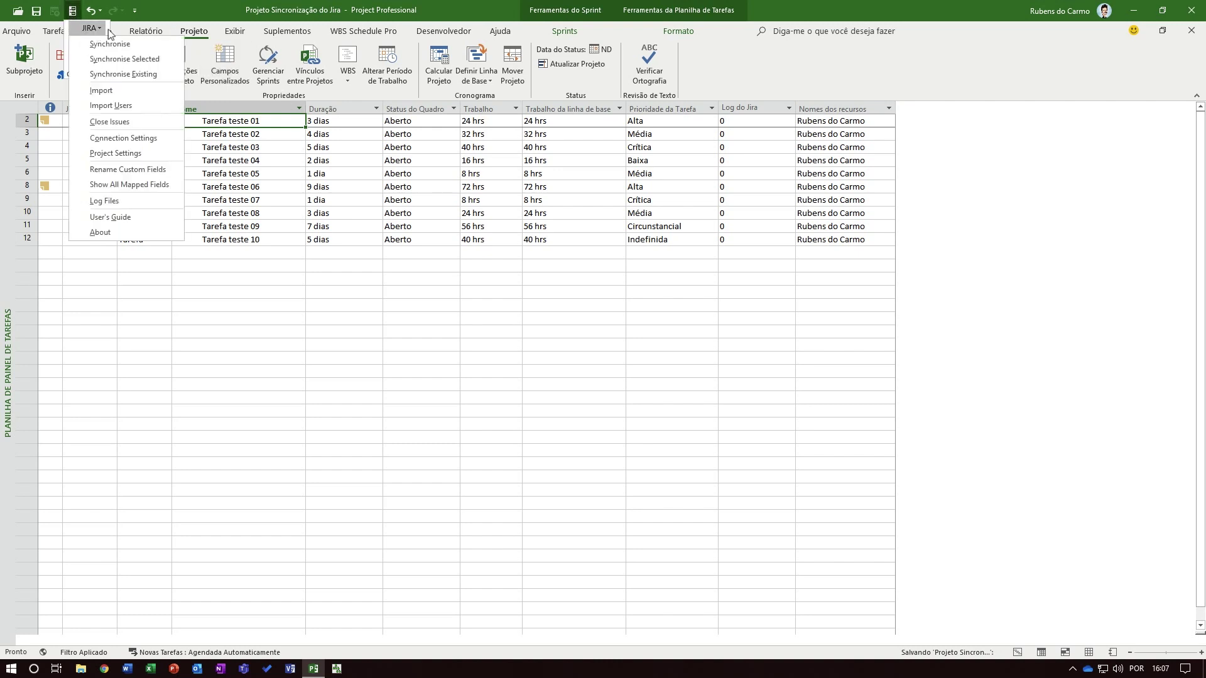
click(118, 156)
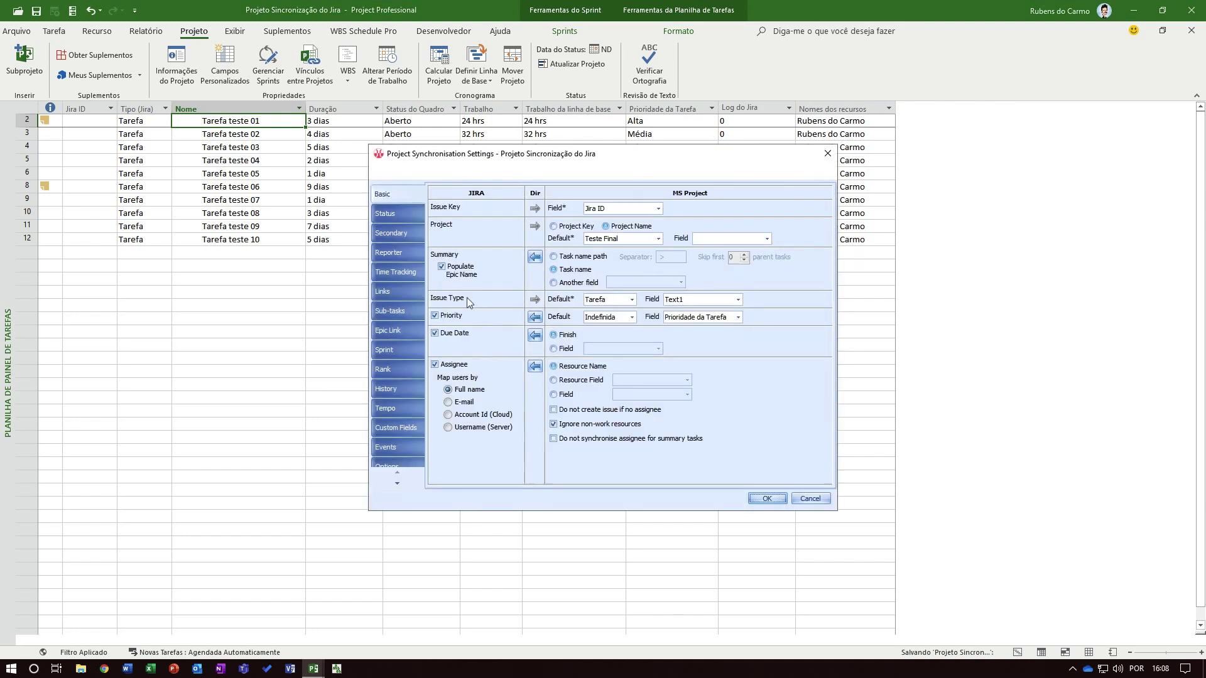
drag(593, 148, 551, 133)
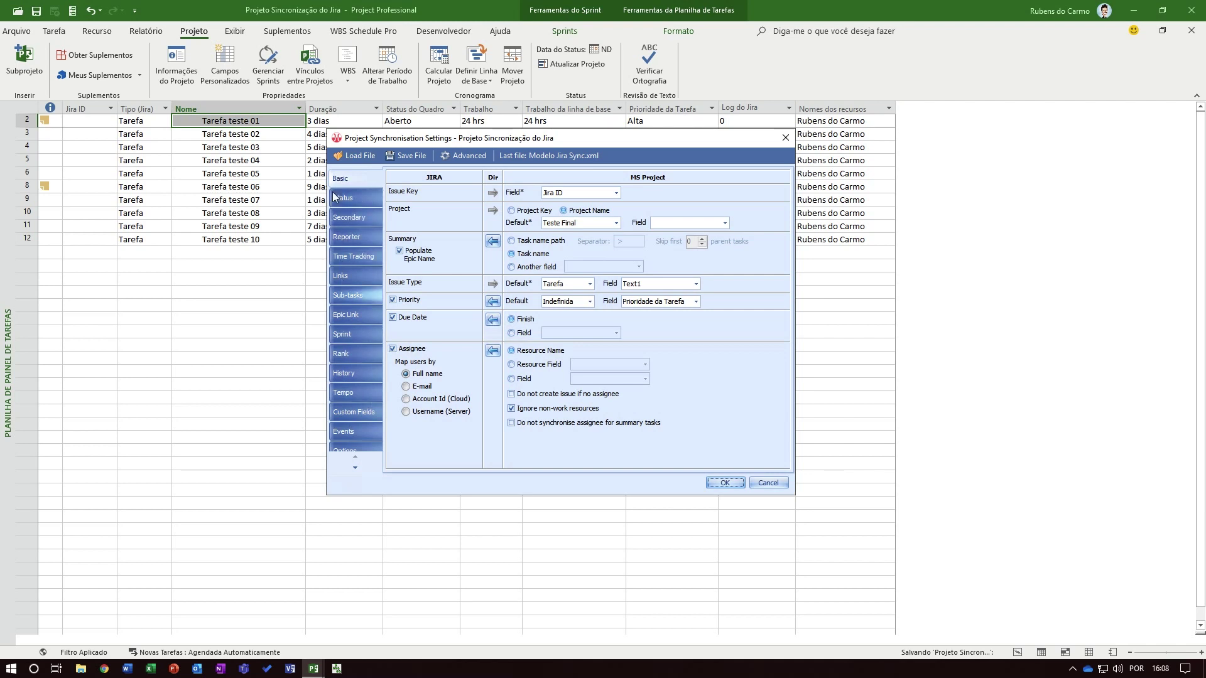
drag(440, 142, 383, 181)
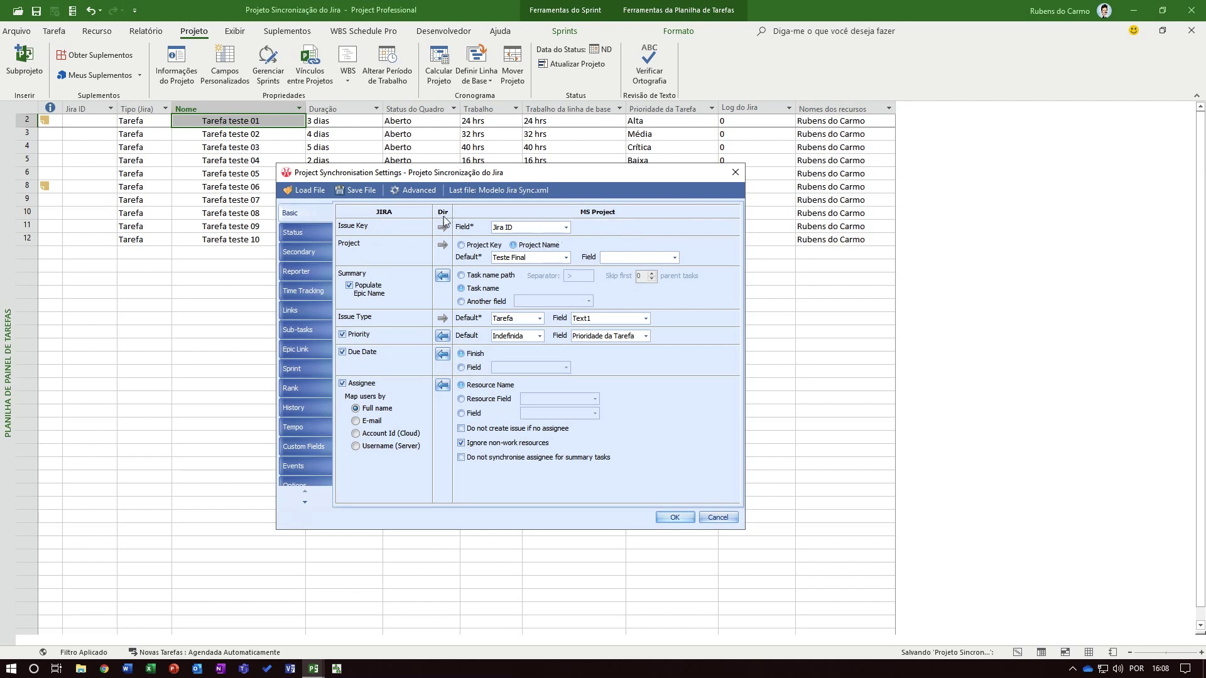
Examine the sync directions and the Project fields offered for the Issue Key mapping, keeping Jira ID as the field.
click(443, 276)
click(566, 229)
click(567, 231)
click(537, 229)
click(566, 228)
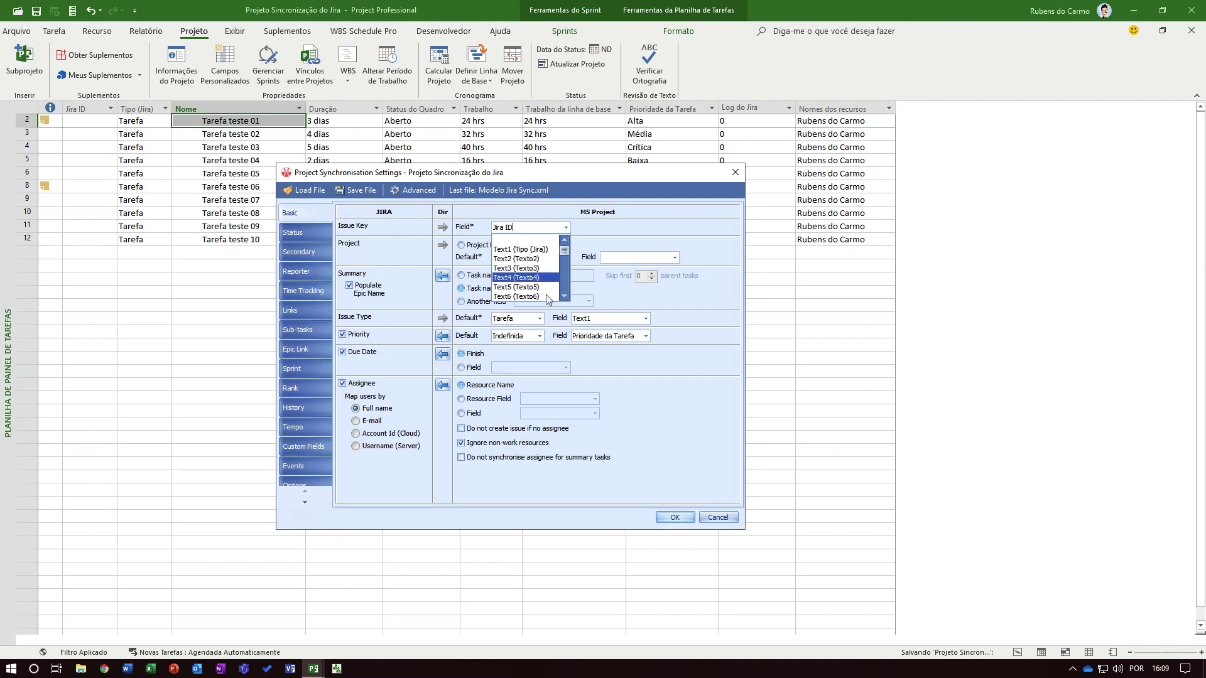
click(607, 228)
click(519, 228)
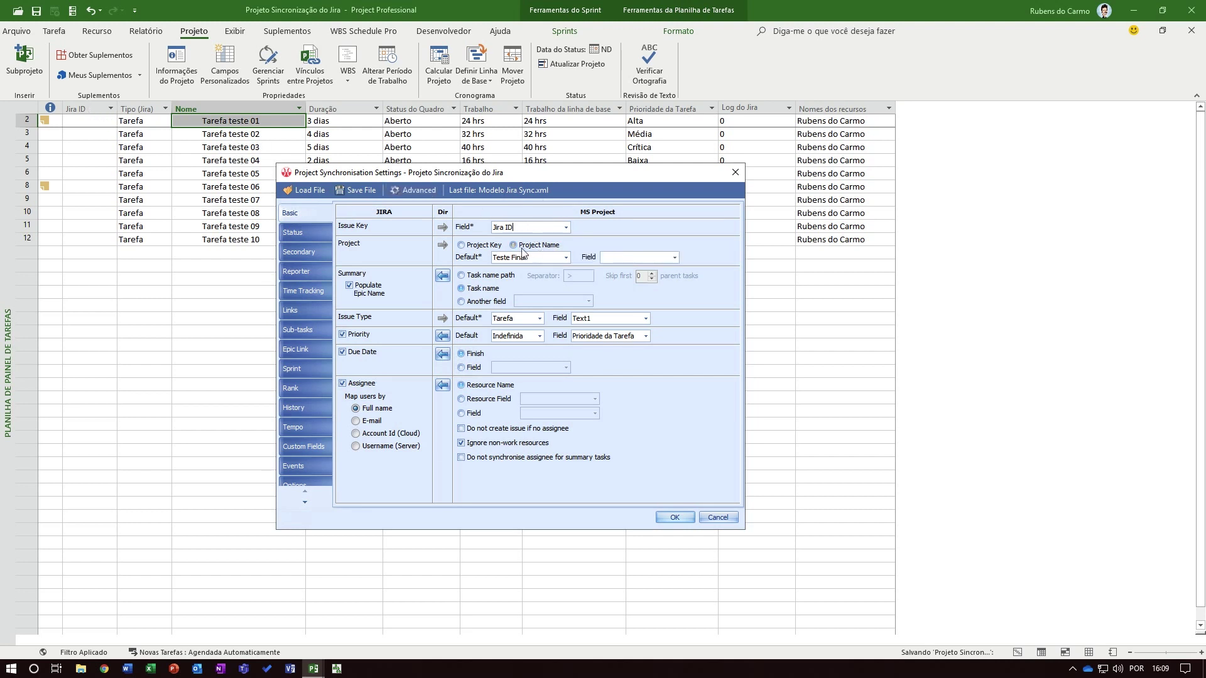
click(566, 228)
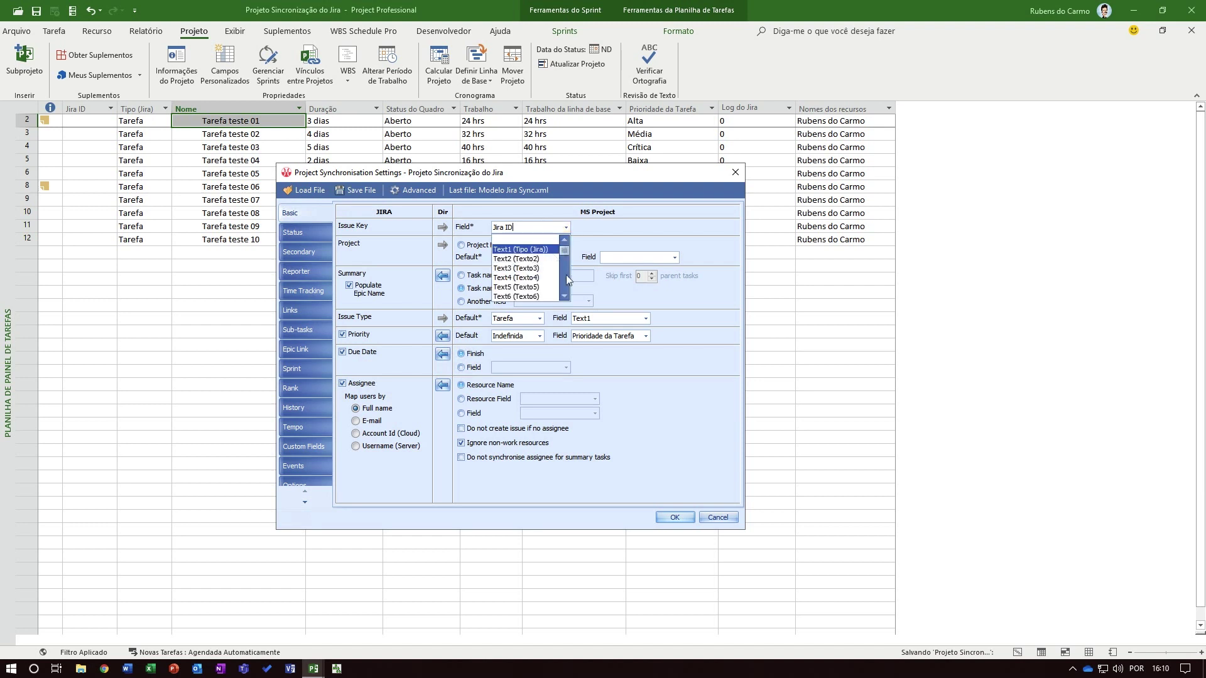
drag(567, 255, 567, 293)
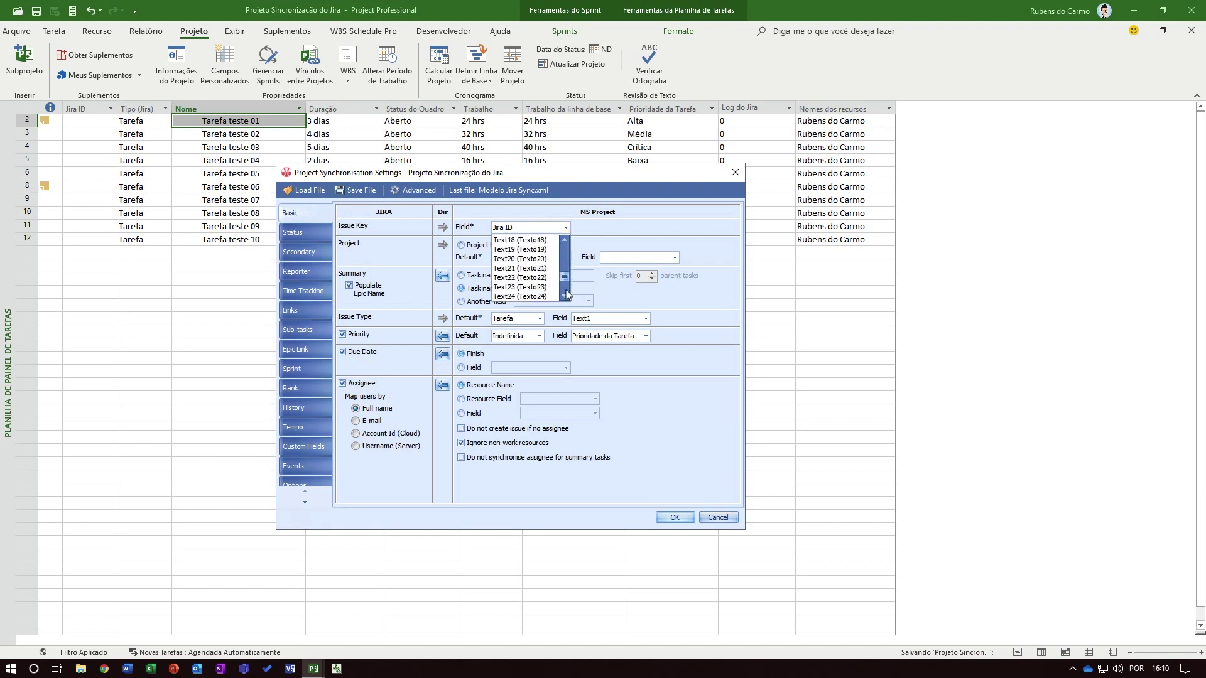
click(529, 226)
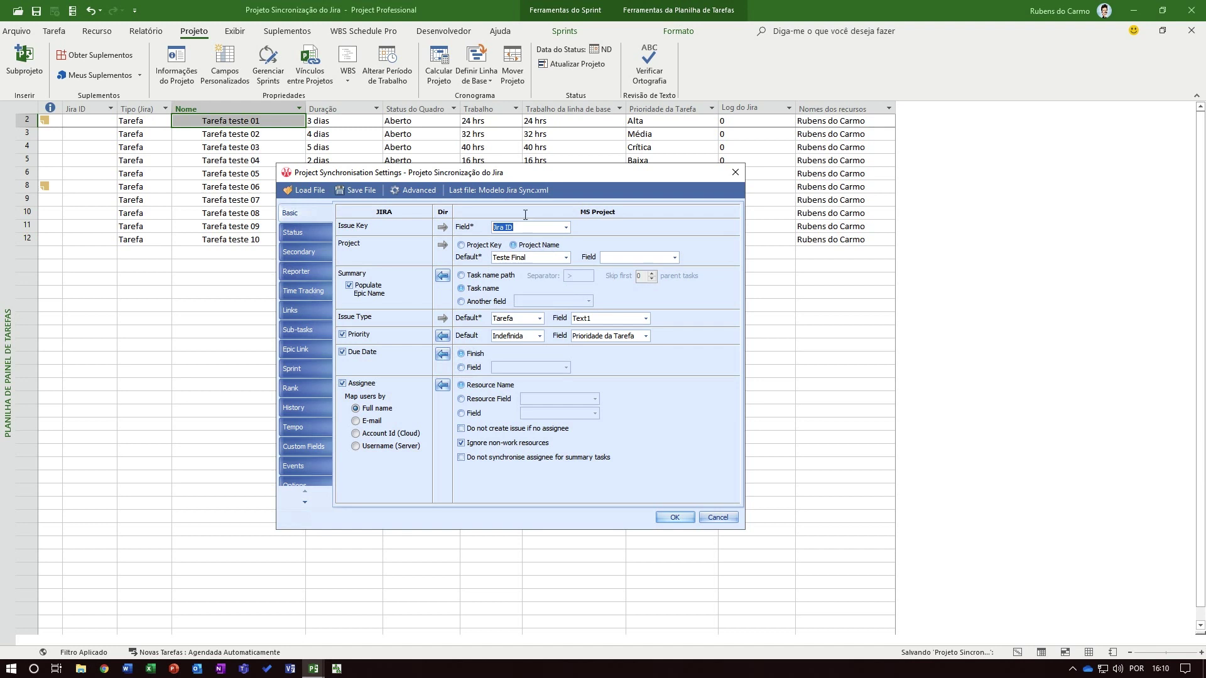
click(552, 227)
Identify the Jira project by Project Name and set its default to PSDJ - Projeto Sincronização do Jira.
click(489, 247)
click(535, 245)
click(563, 256)
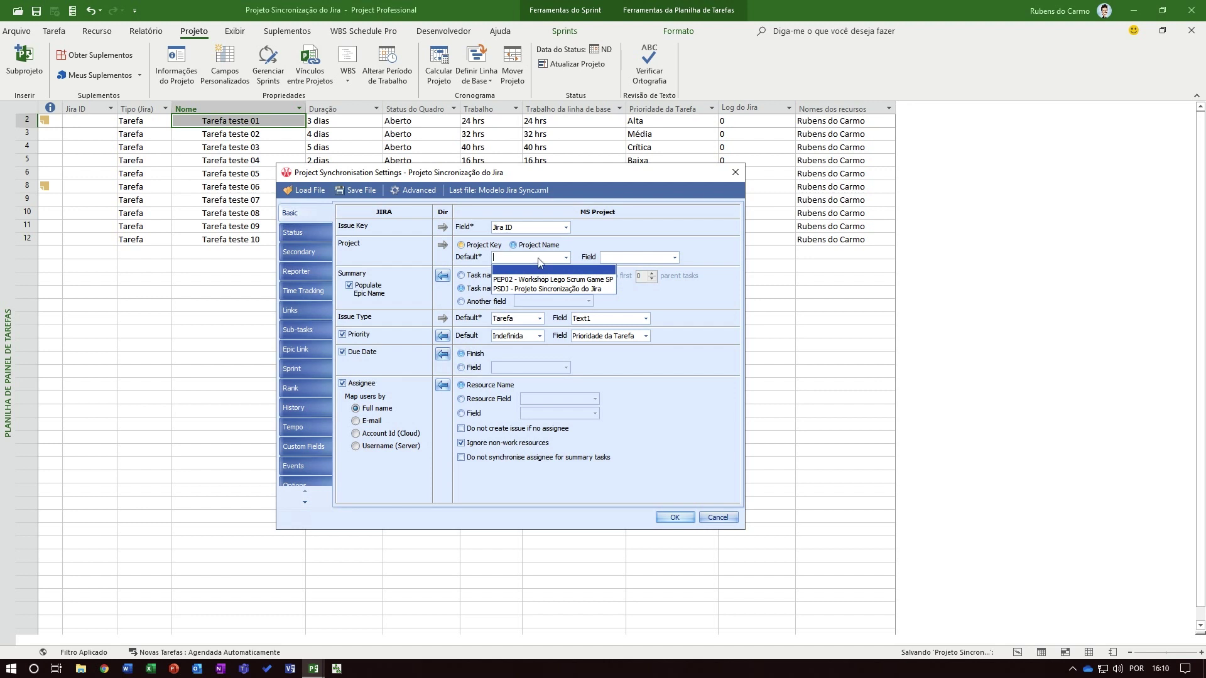
click(571, 248)
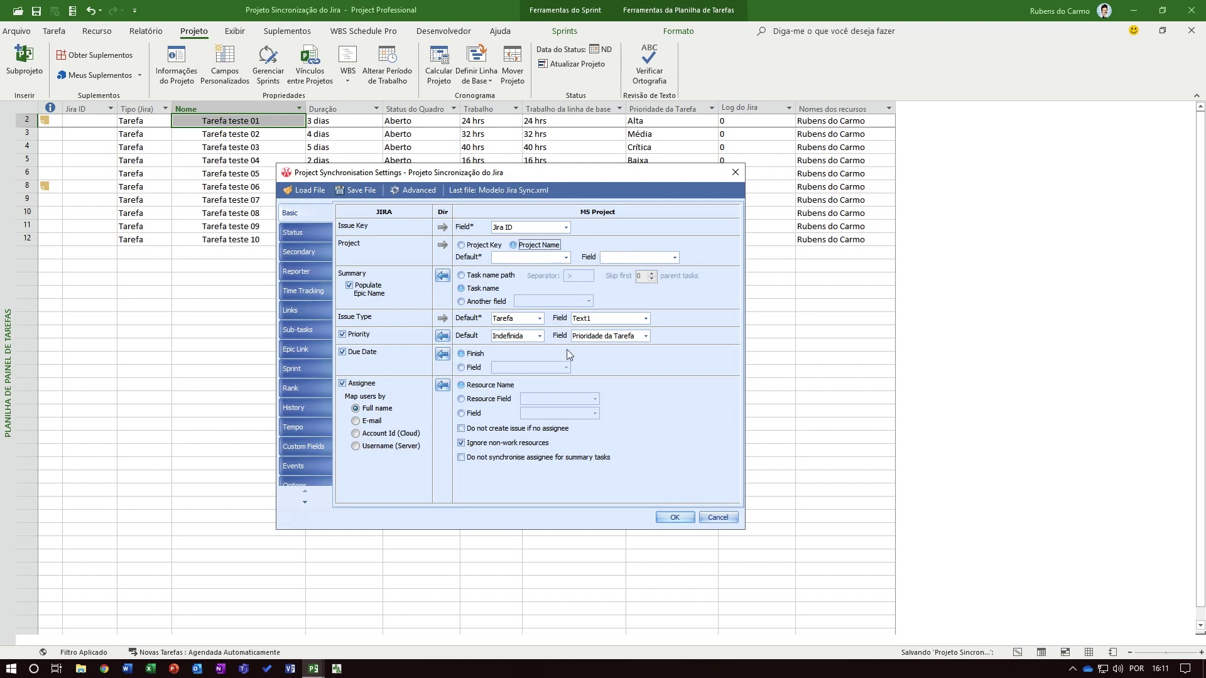
click(566, 257)
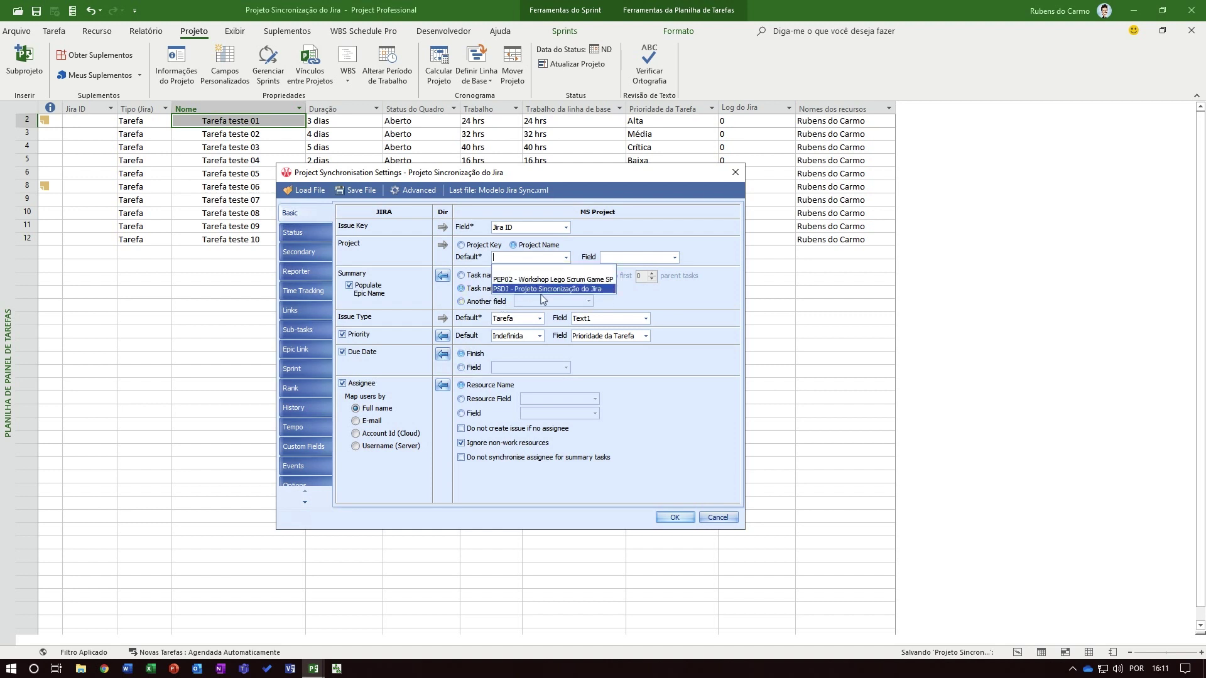
click(563, 290)
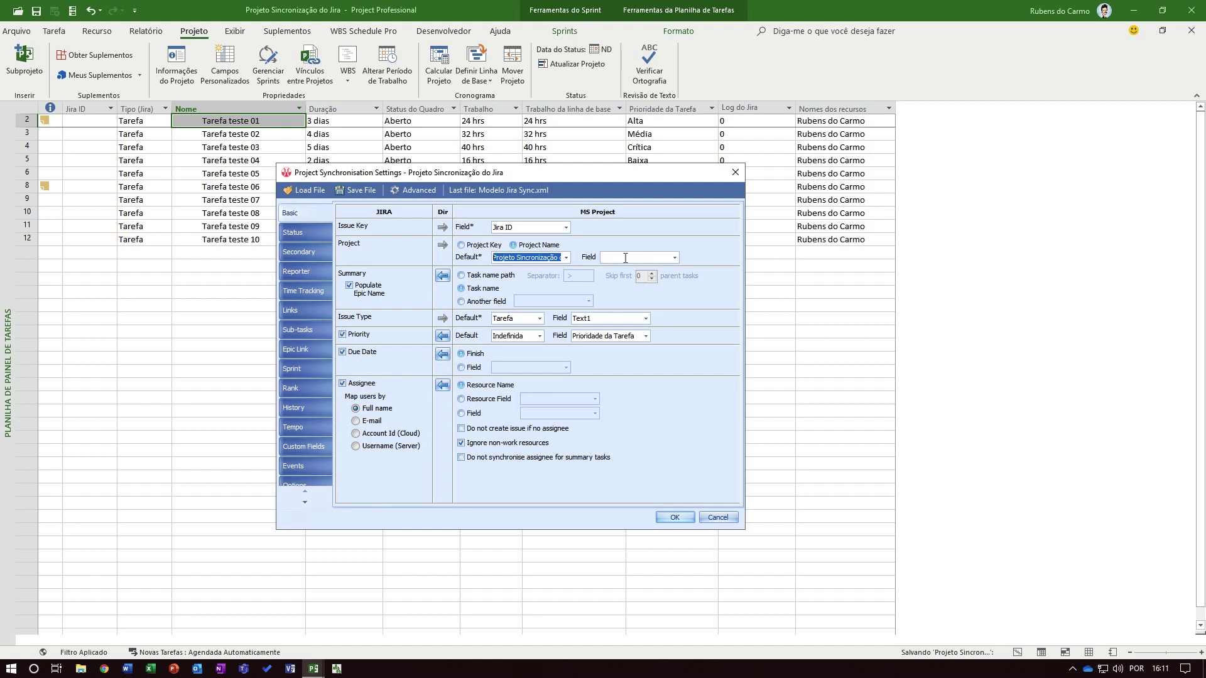
Examine the fields offered for the Project mapping, leave it empty, and keep Projeto Sincronização do Jira as the default project.
click(676, 258)
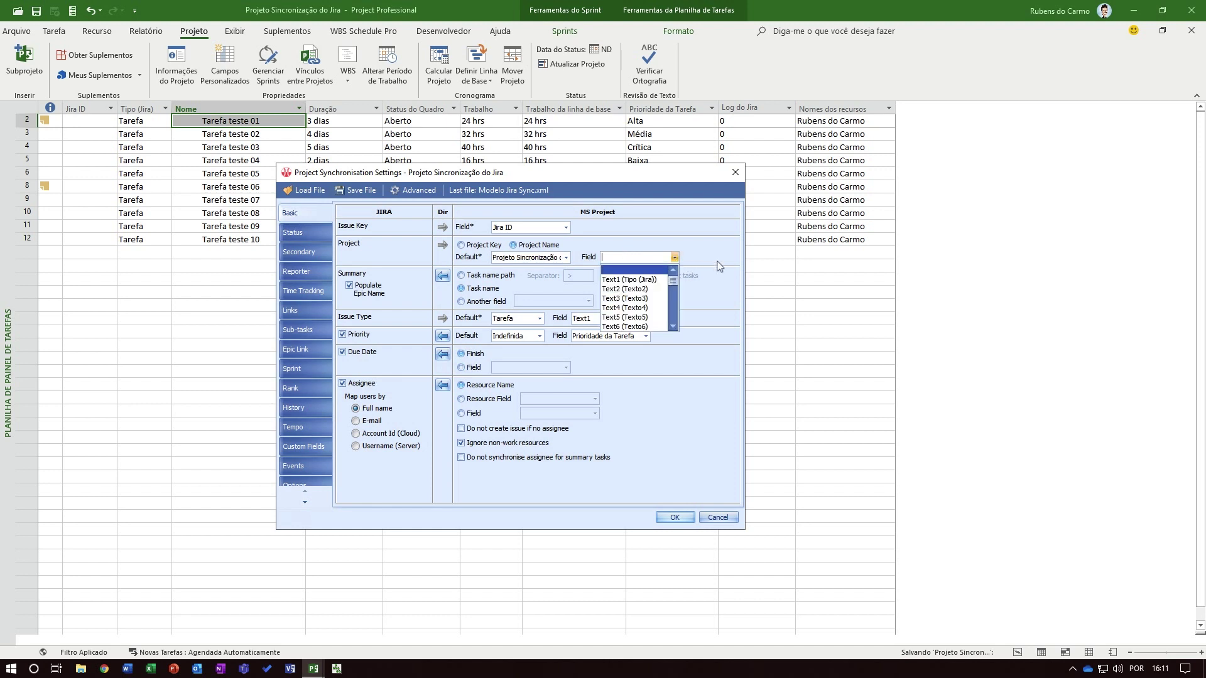
click(665, 218)
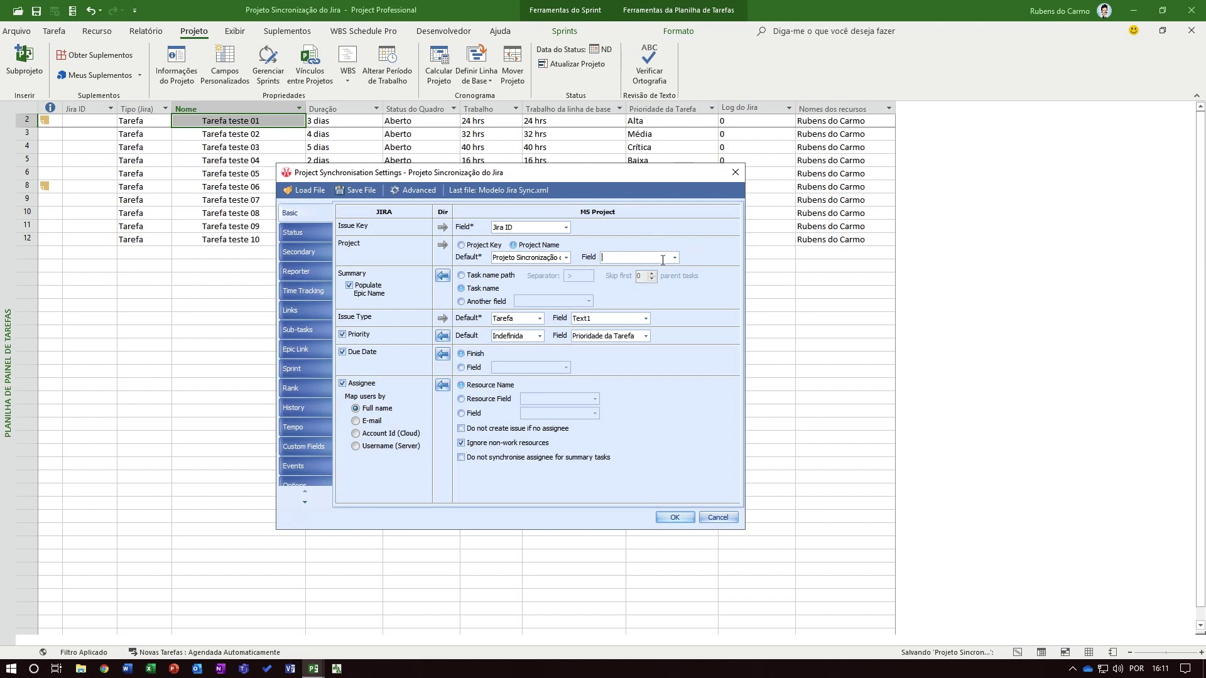
click(567, 258)
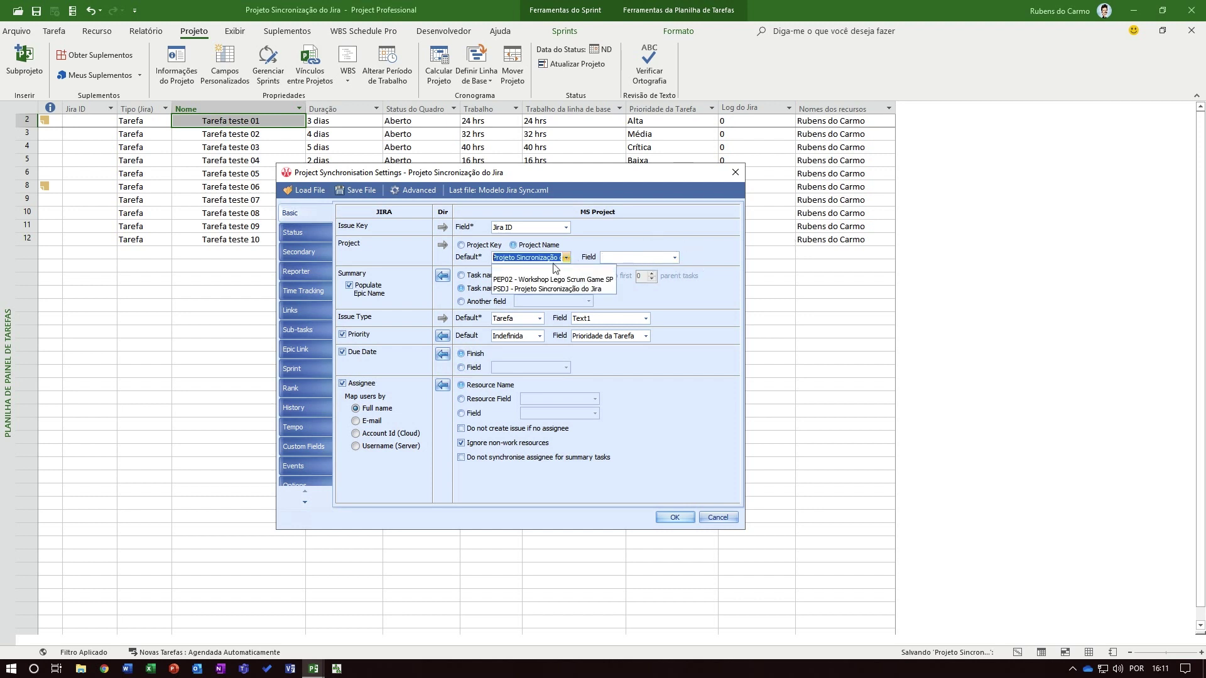
click(562, 290)
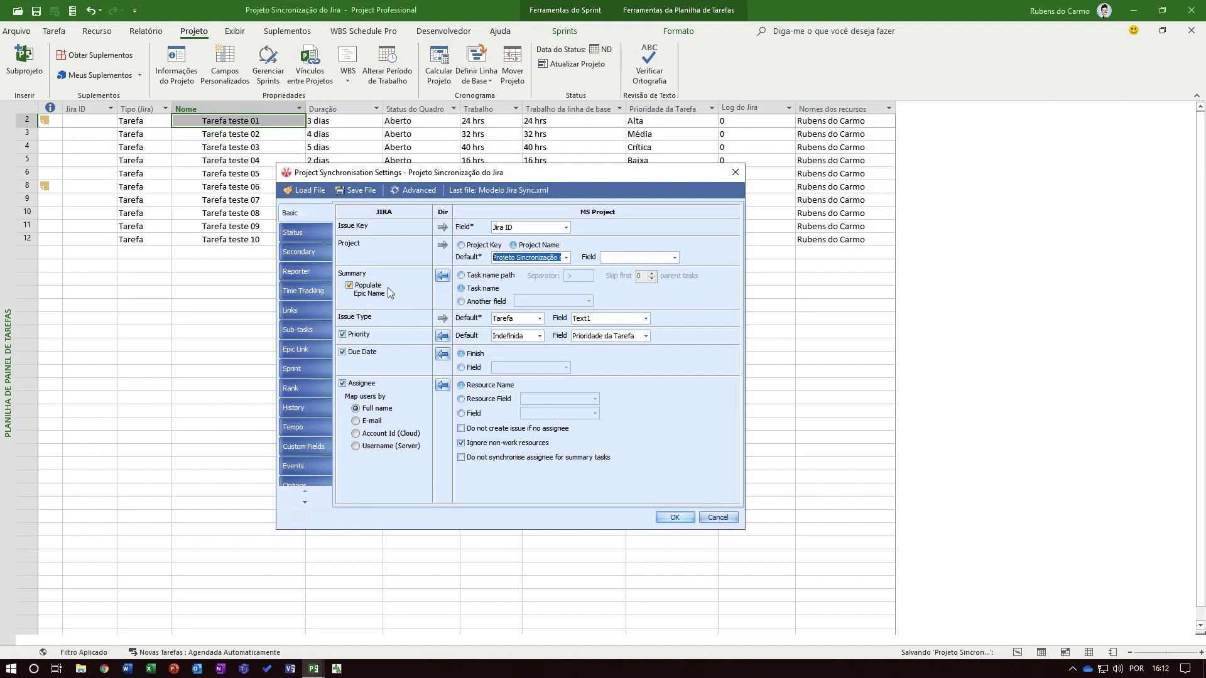
Try the Task name path option for Summary and write "Etapa 01 - Planejamento > Tarefa Teste 01" in Spotlight as a sample path.
mouse_move(387, 288)
click(498, 277)
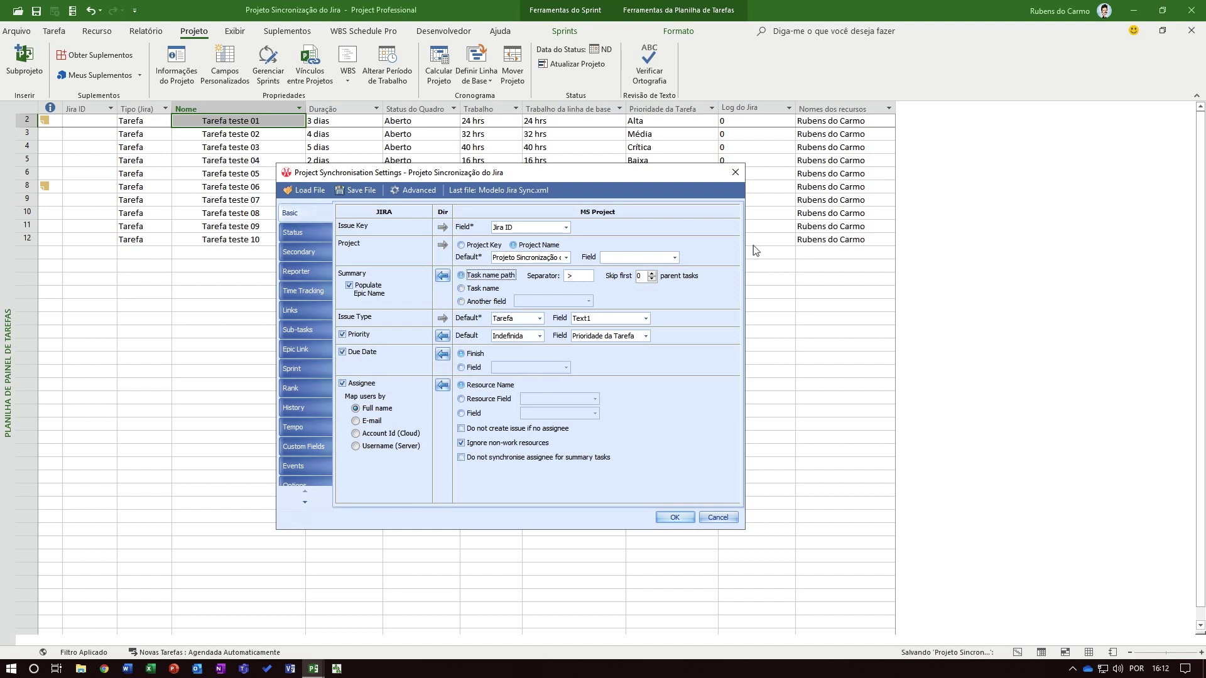
key(super+space)
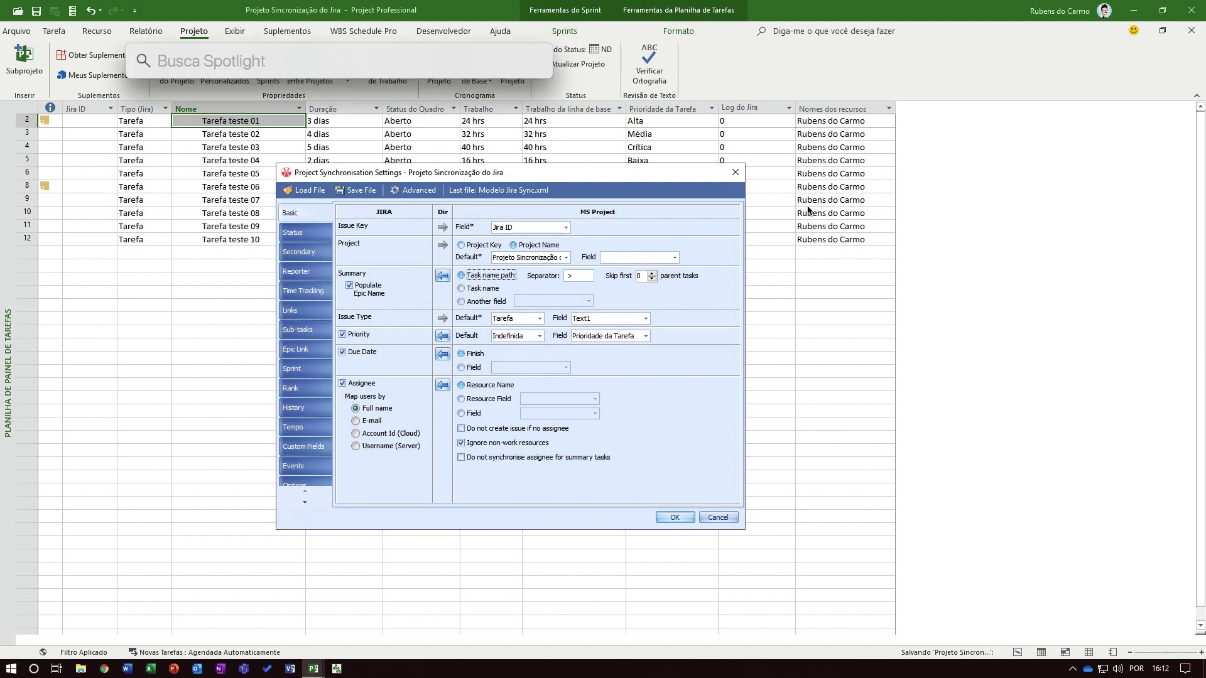
text(Eta)
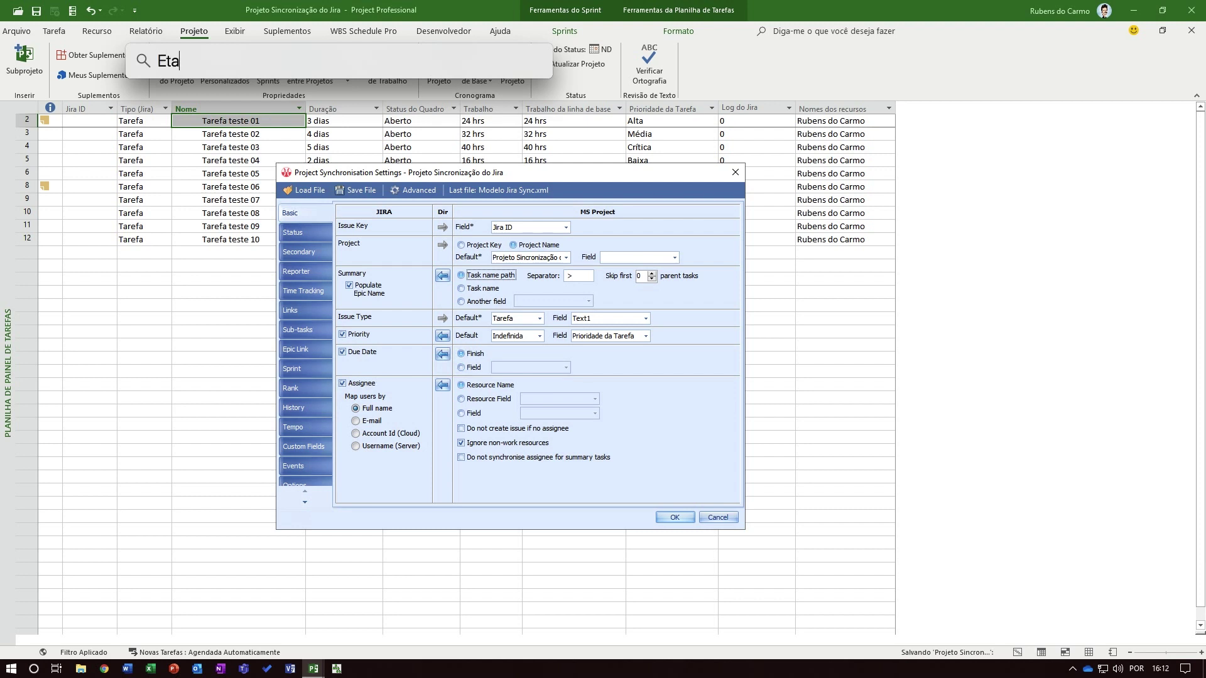
text(pa 01 - Pale)
key(BackSpace)
key(BackSpace)
key(BackSpace)
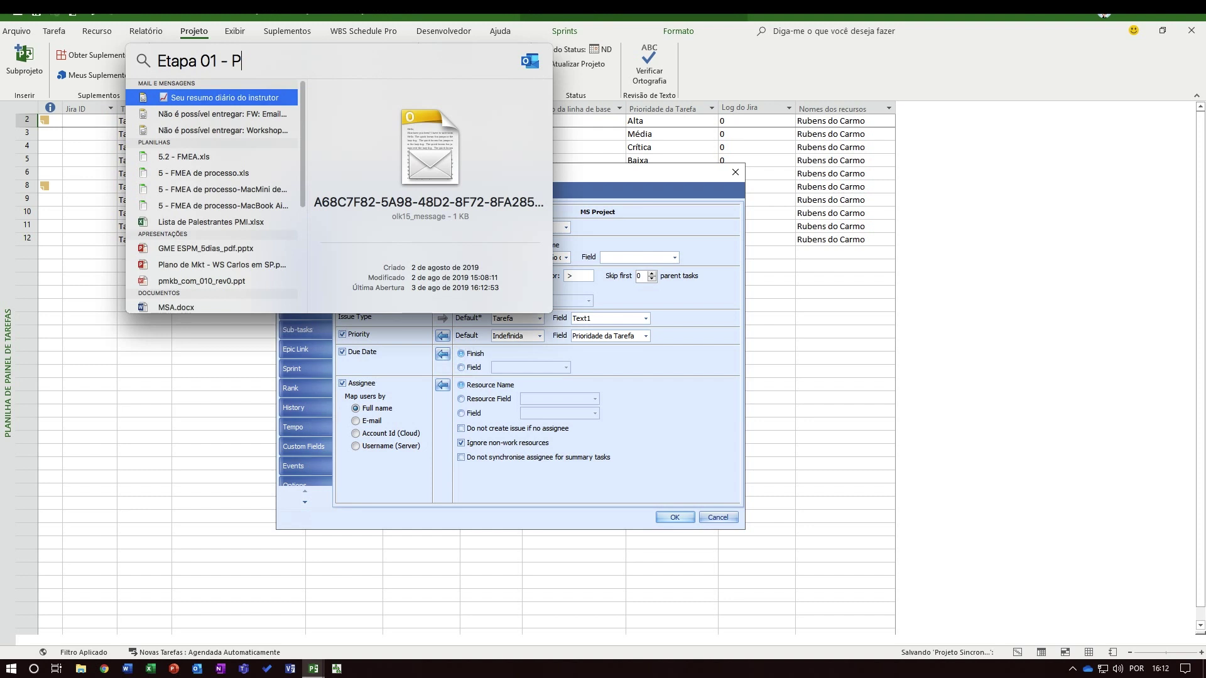
text(l)
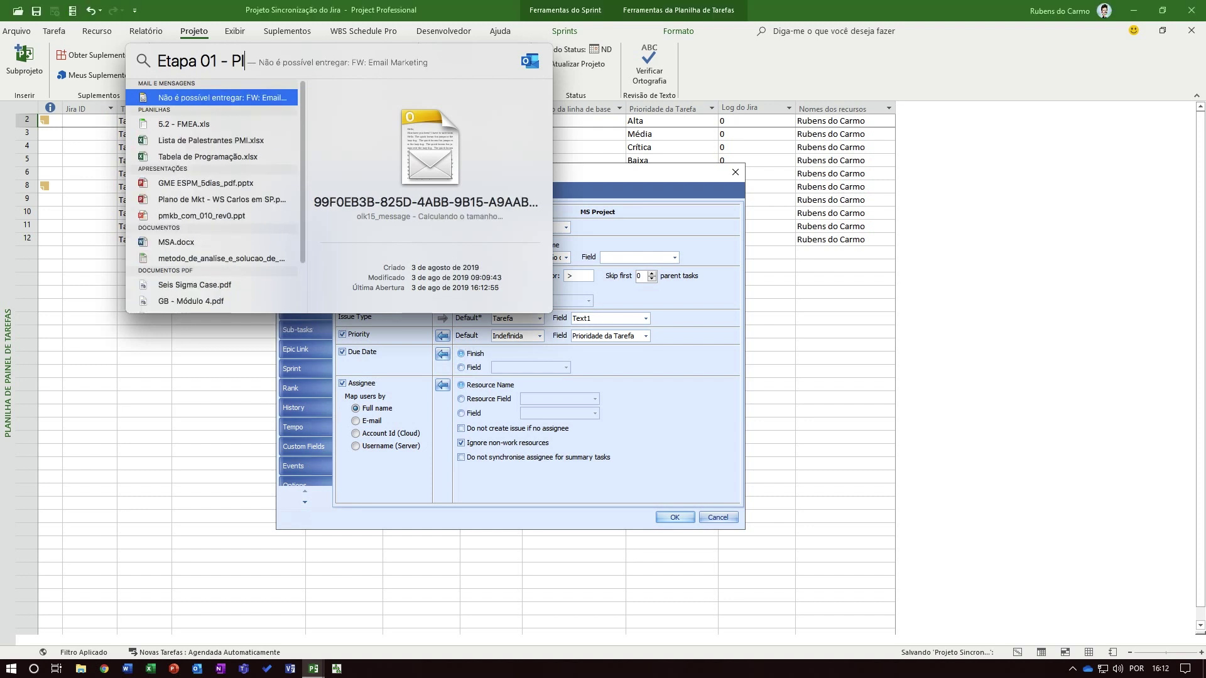
text(anajame)
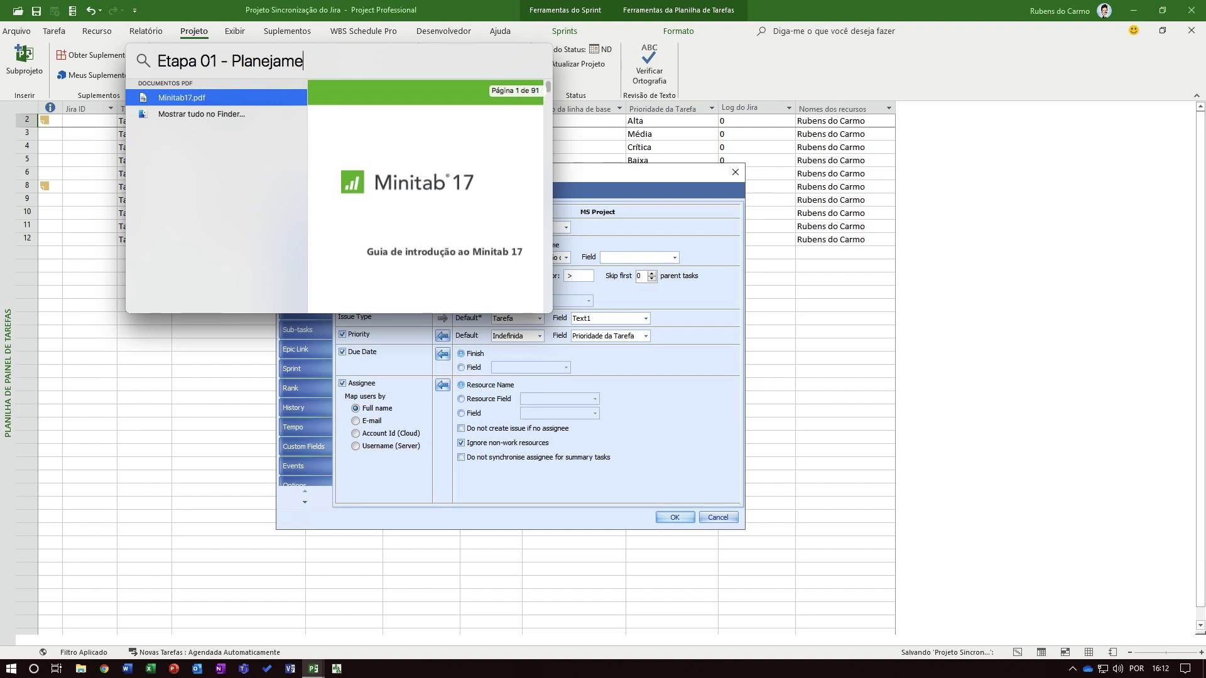
text(nto)
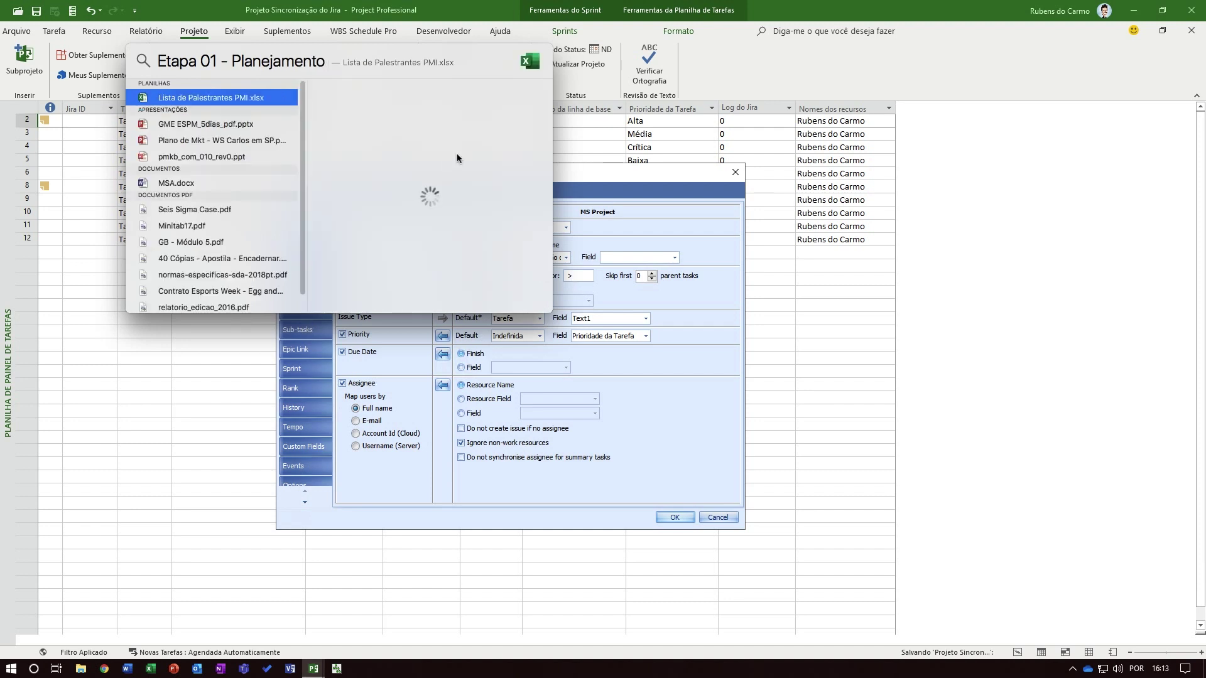
text( > Tarefa Teste 01)
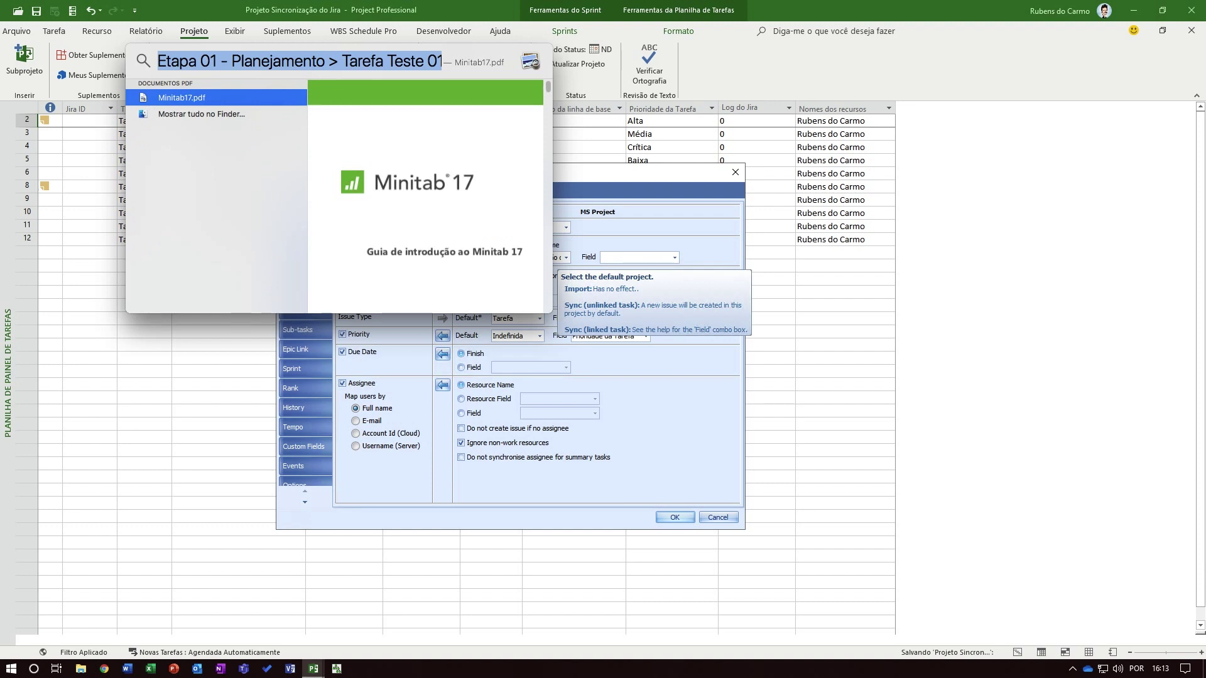
Highlight the task part of the sample path, dismiss Spotlight, and set the Summary mapping back to Task name.
click(219, 61)
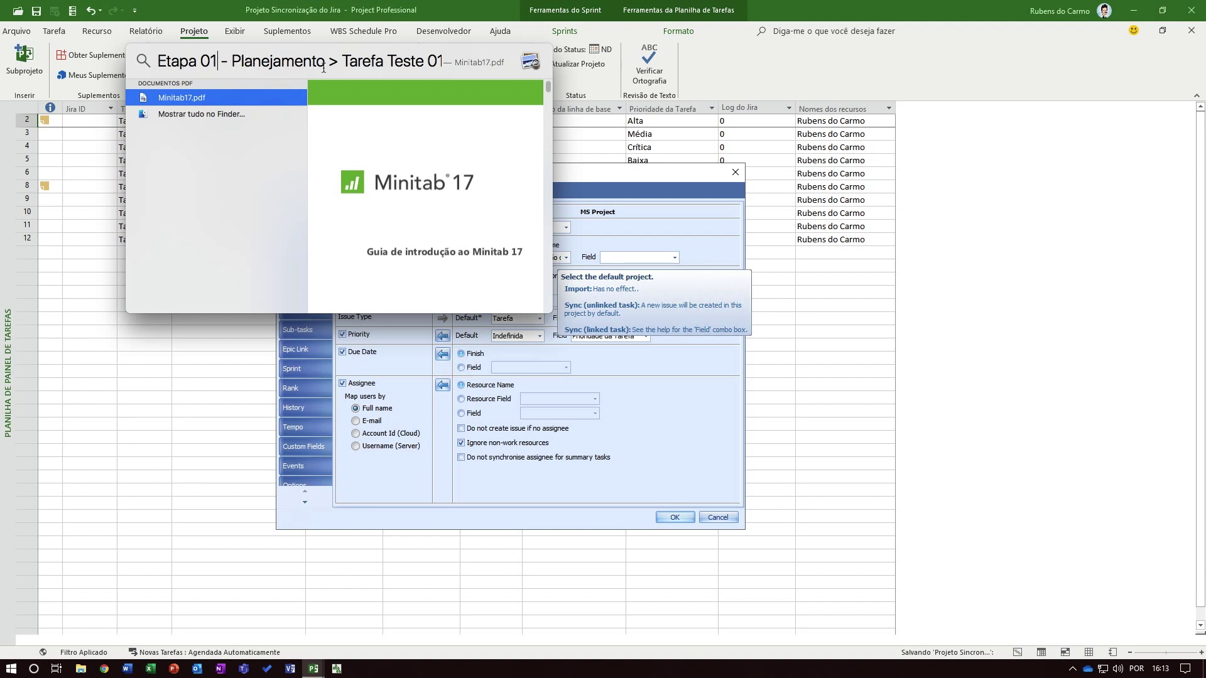
drag(393, 69, 443, 67)
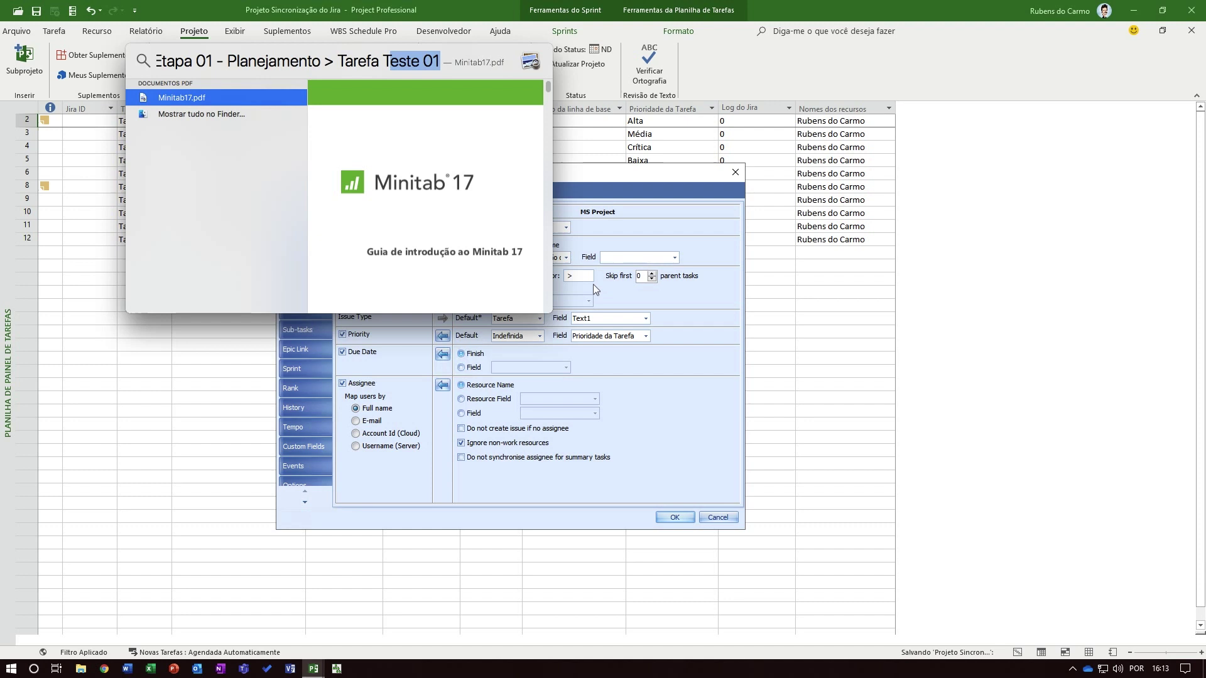
key(Escape)
key(Escape)
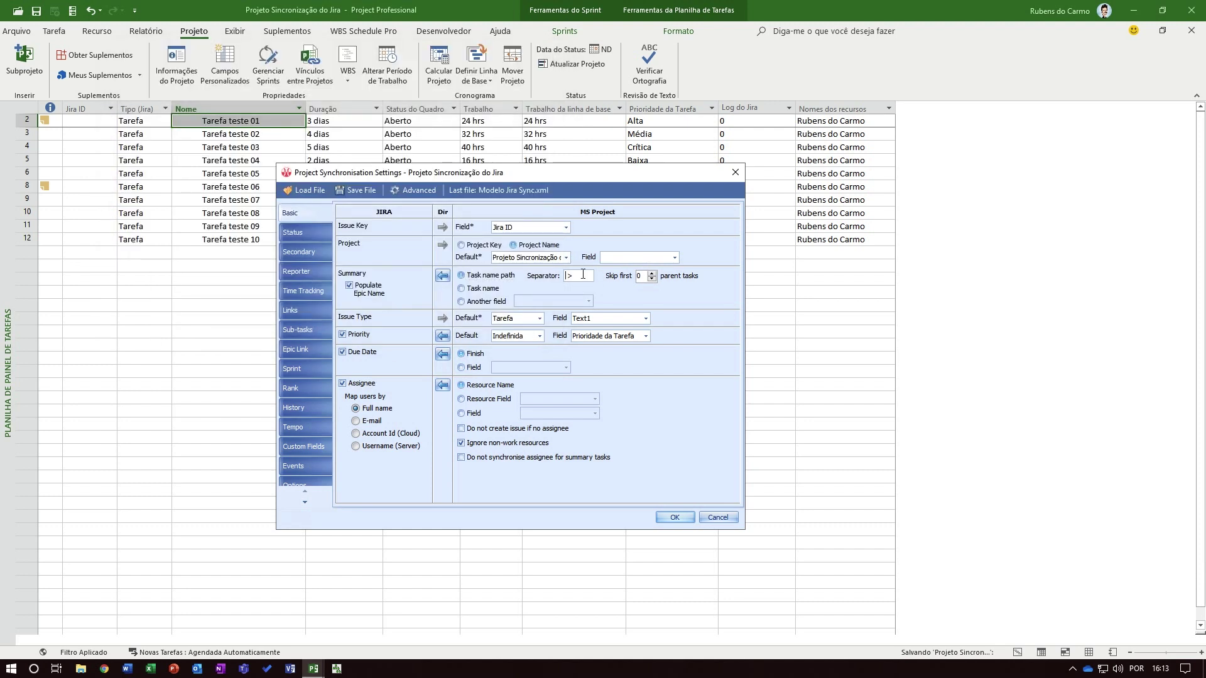
text(>)
click(495, 292)
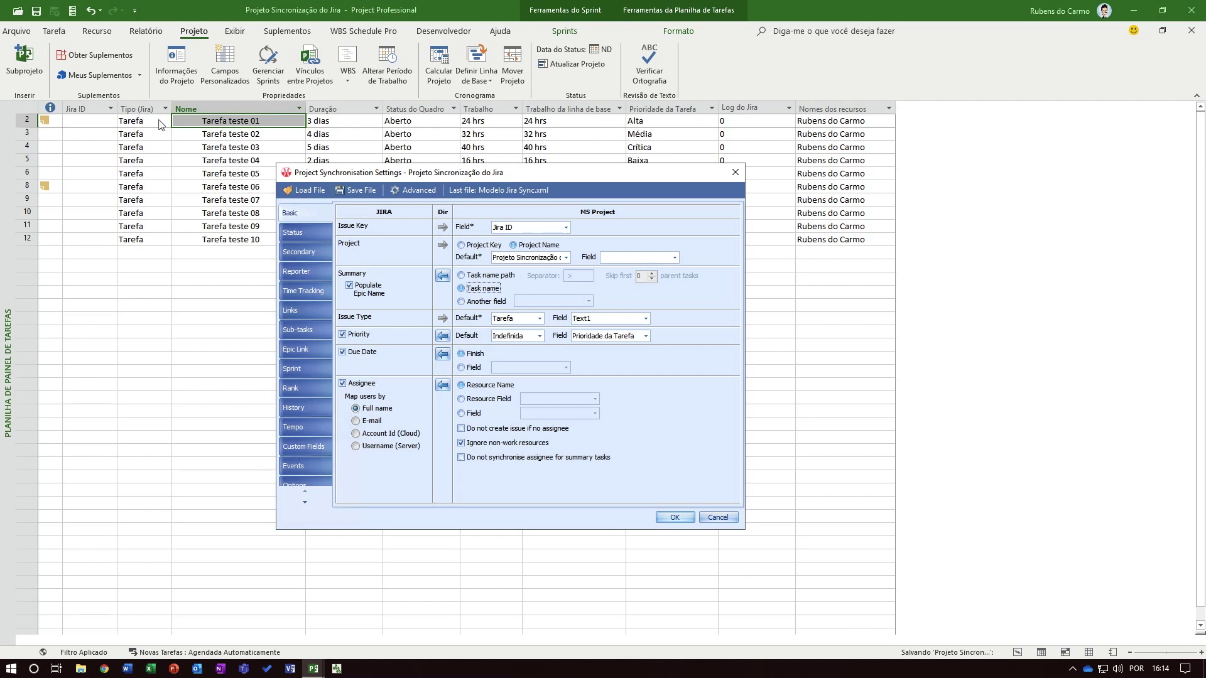
Map the Issue Type to the Project field Text1 (Tipo (Jira)).
click(646, 319)
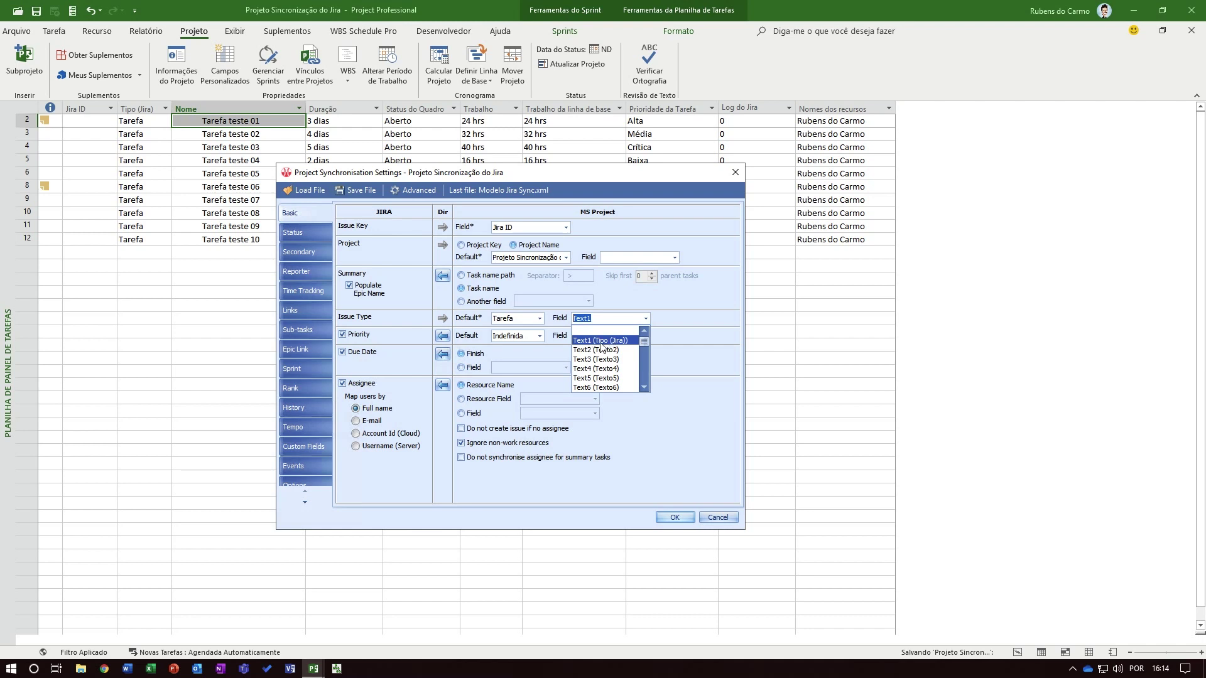
click(604, 341)
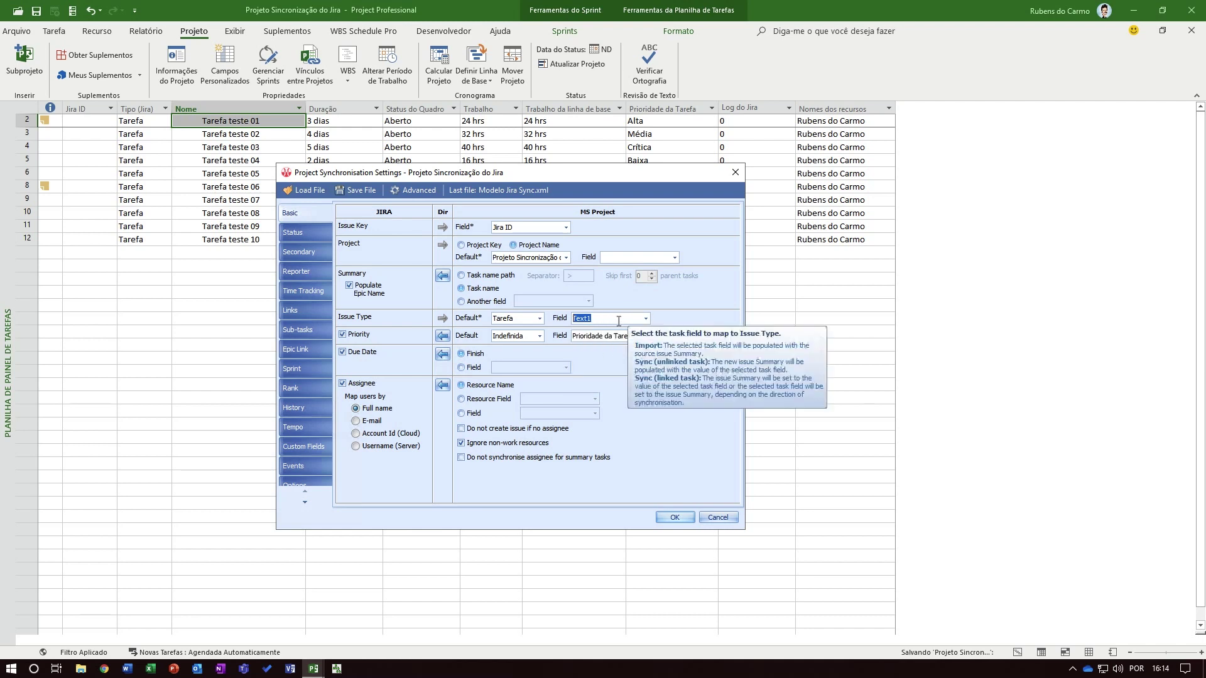
click(614, 318)
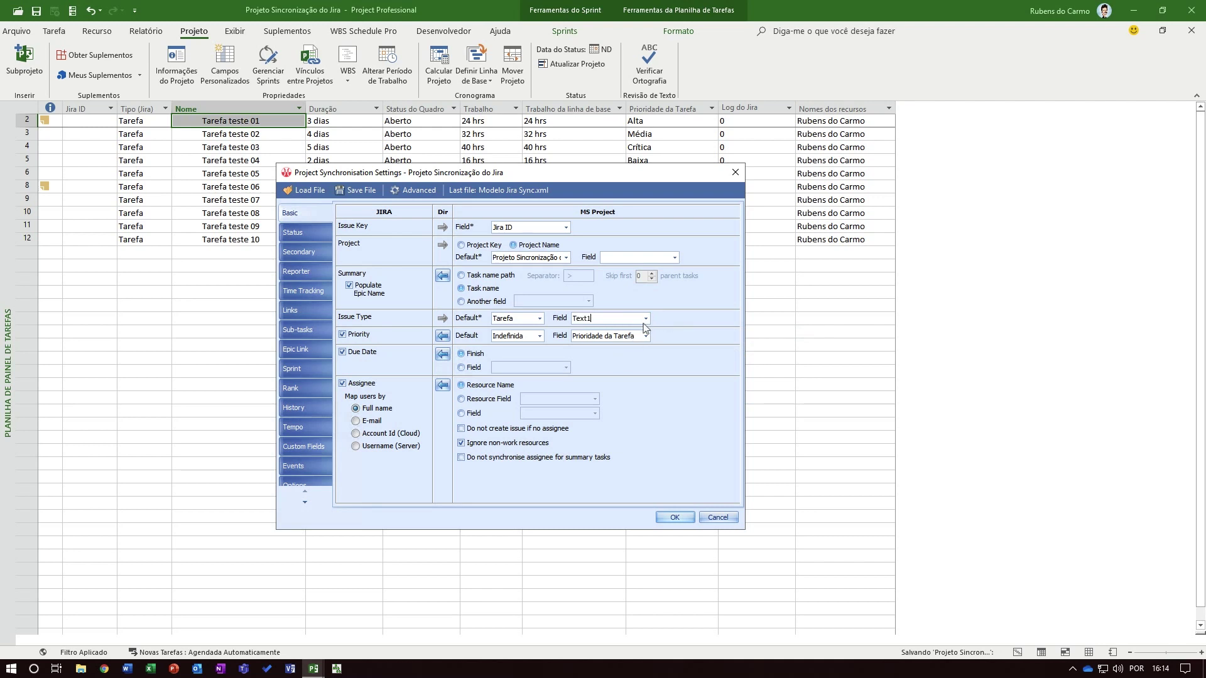
click(645, 318)
click(598, 345)
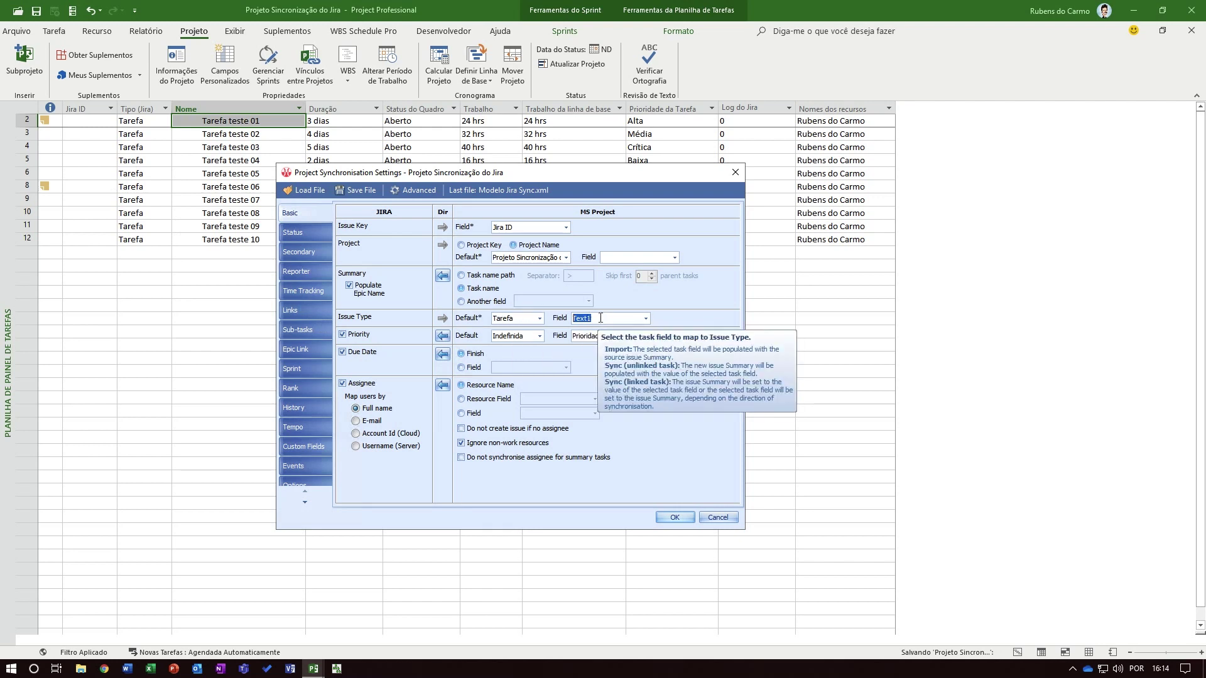
Try História as the default issue type and set the default back to Tarefa.
click(539, 318)
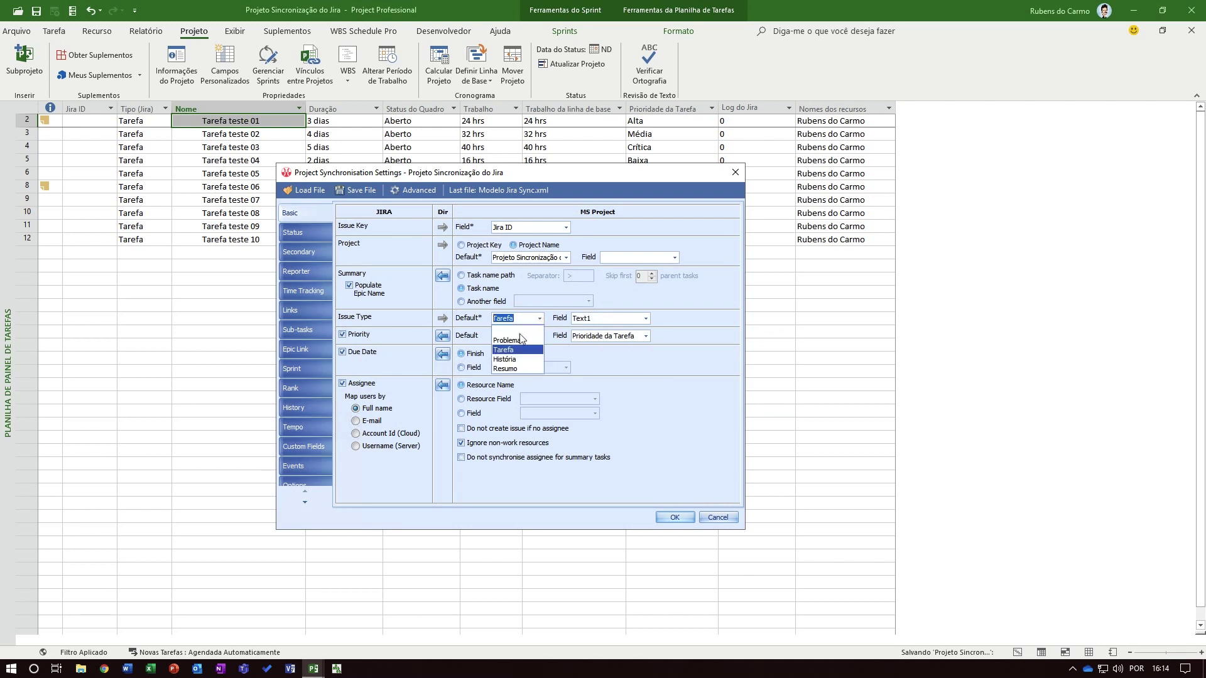
click(515, 360)
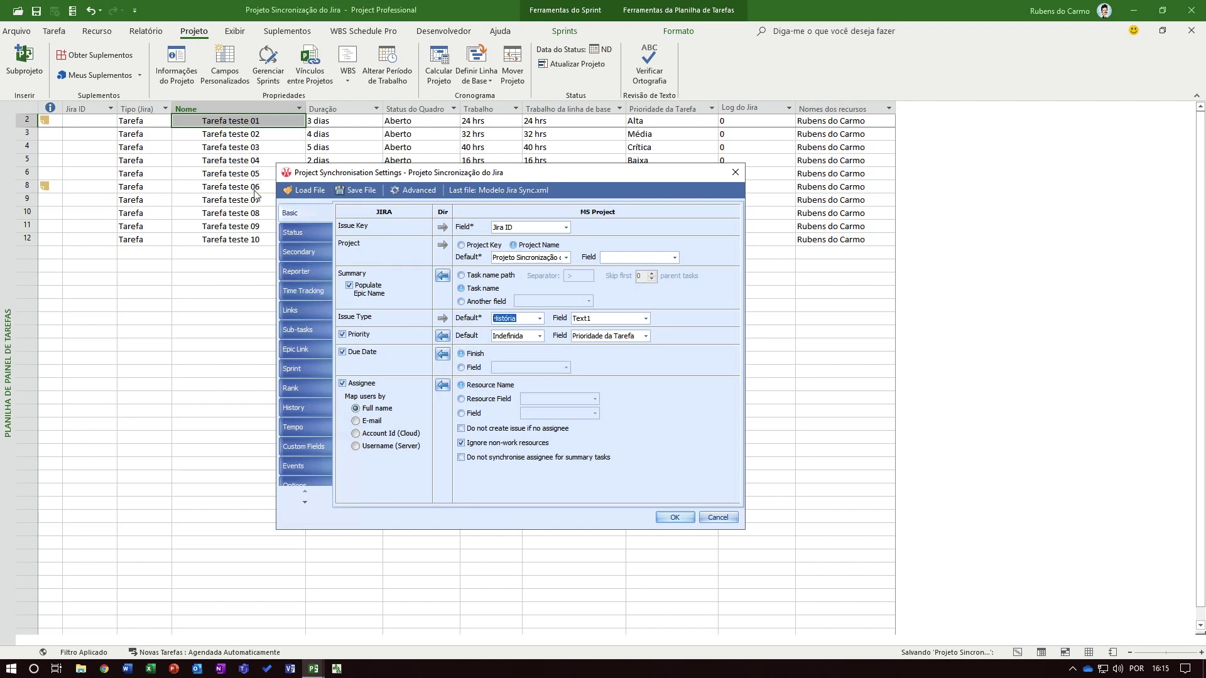
click(540, 319)
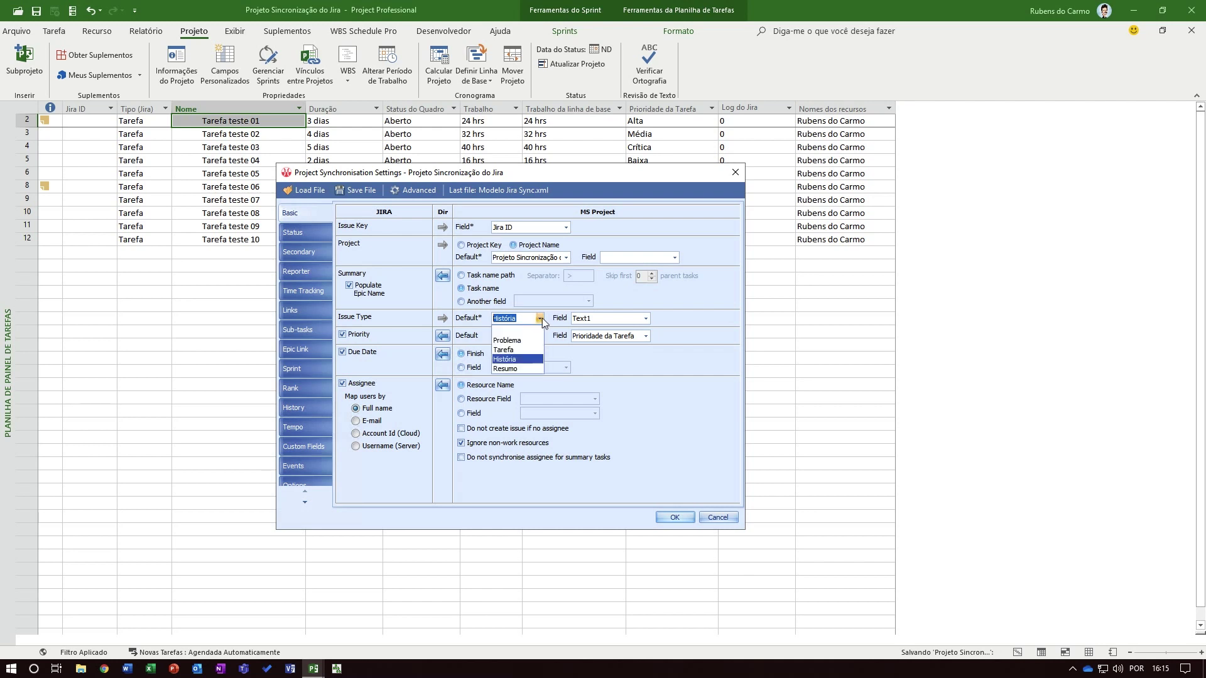
click(513, 350)
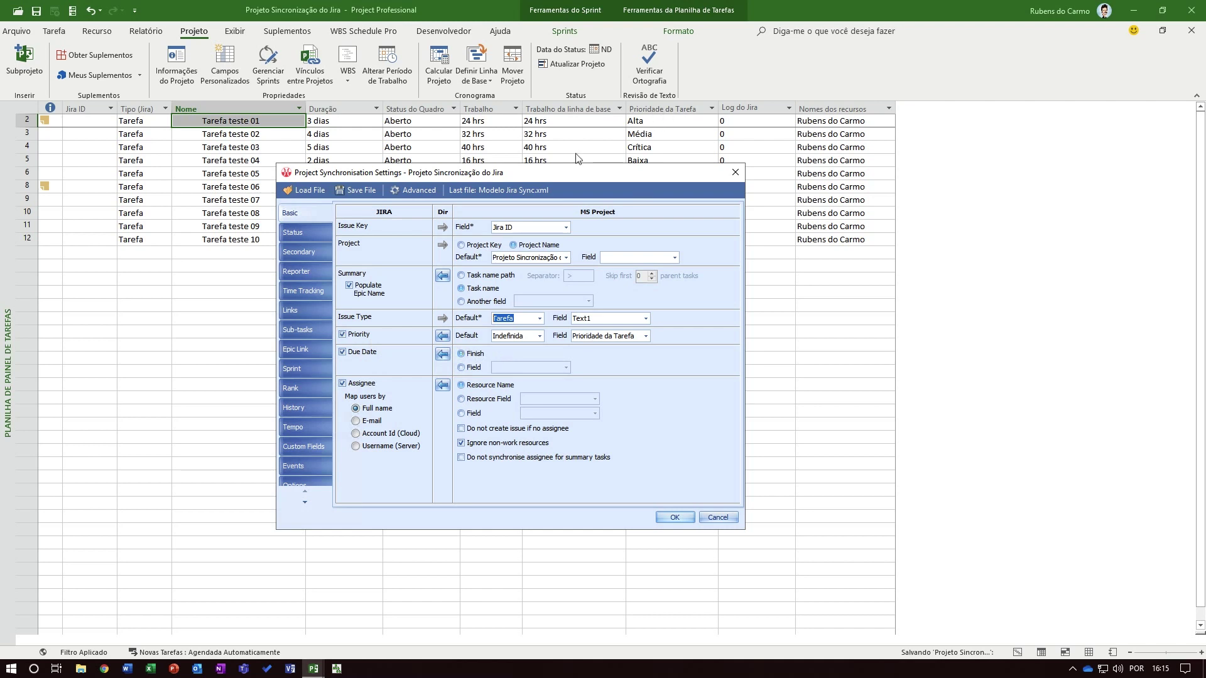
Examine the Project fields and default values offered for the Priority mapping, keeping Prioridade da Tarefa and Indefinida.
click(646, 336)
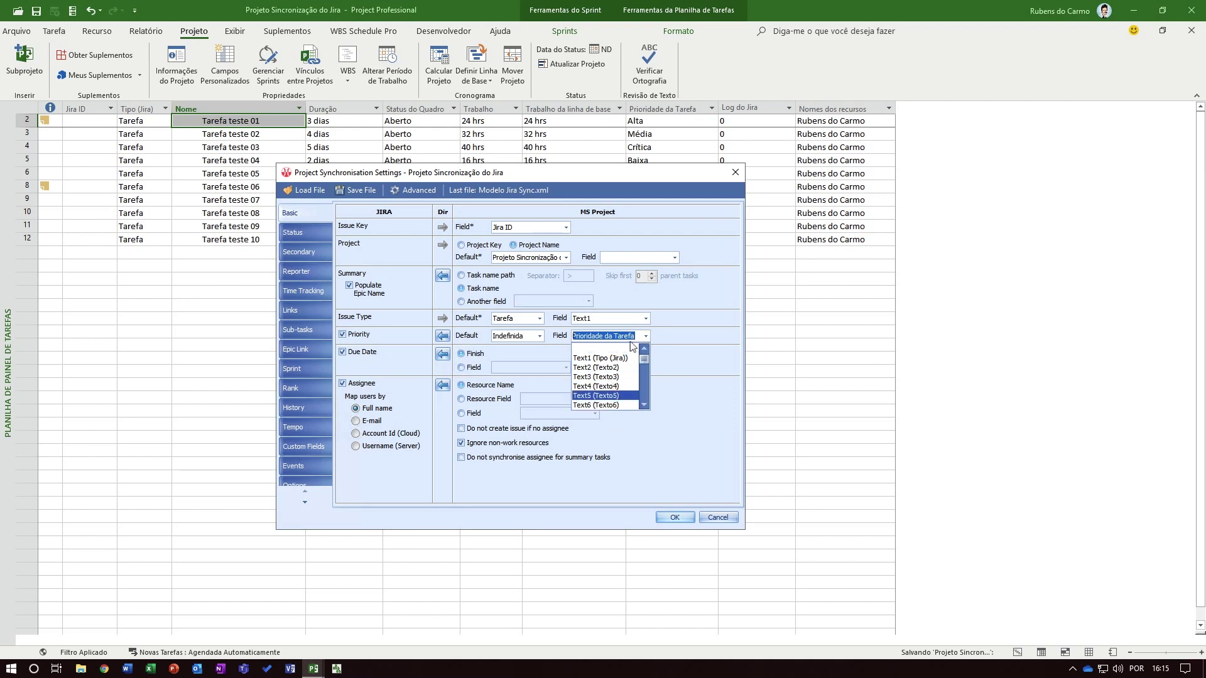
click(631, 339)
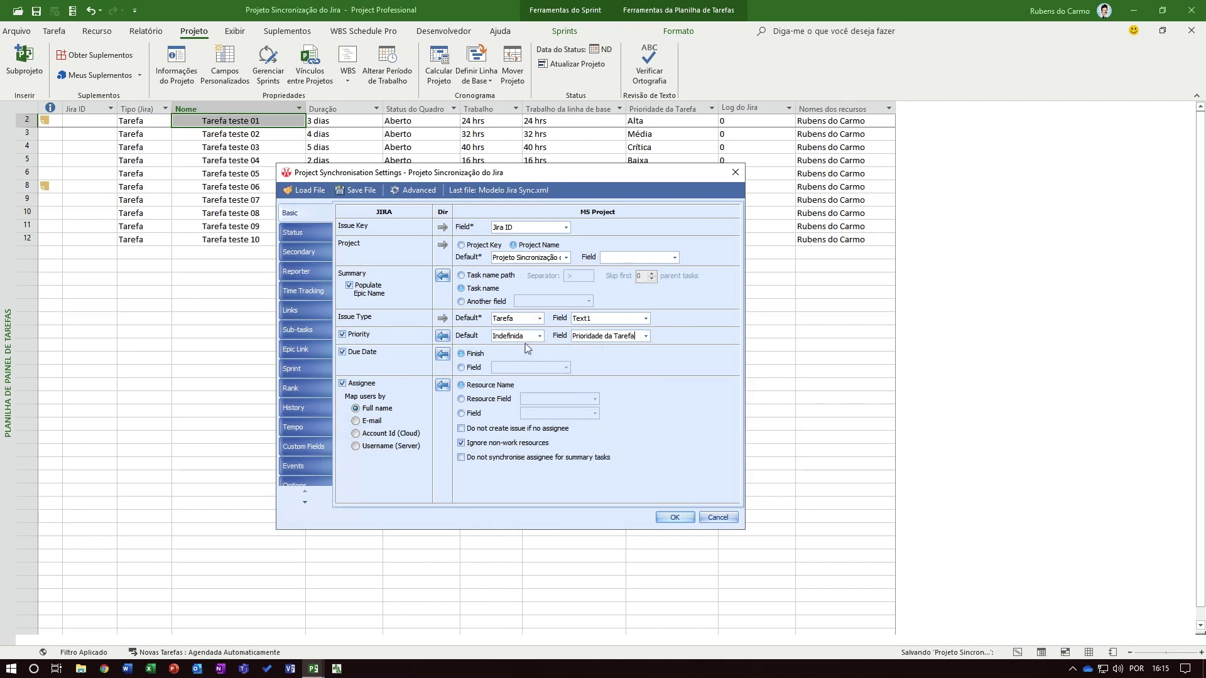
click(539, 336)
click(539, 336)
Clear the Priority mapping's field and enter Prioridade da Tarefa as its Project field.
click(646, 337)
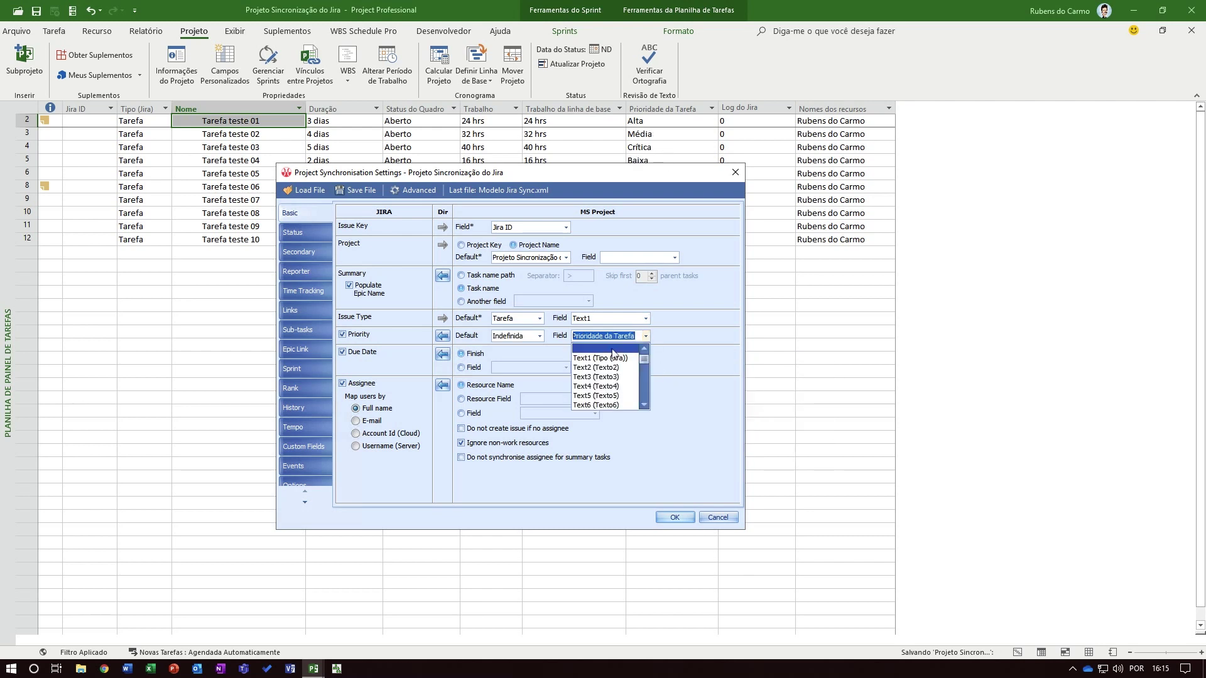
click(589, 344)
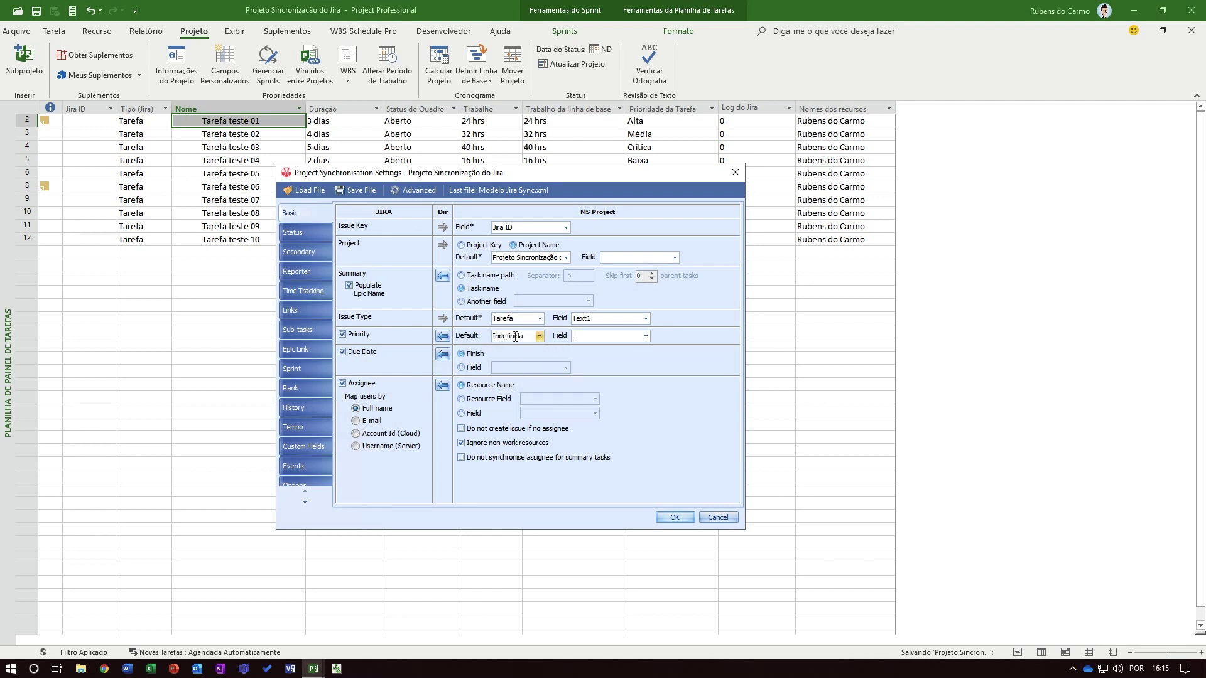
click(646, 336)
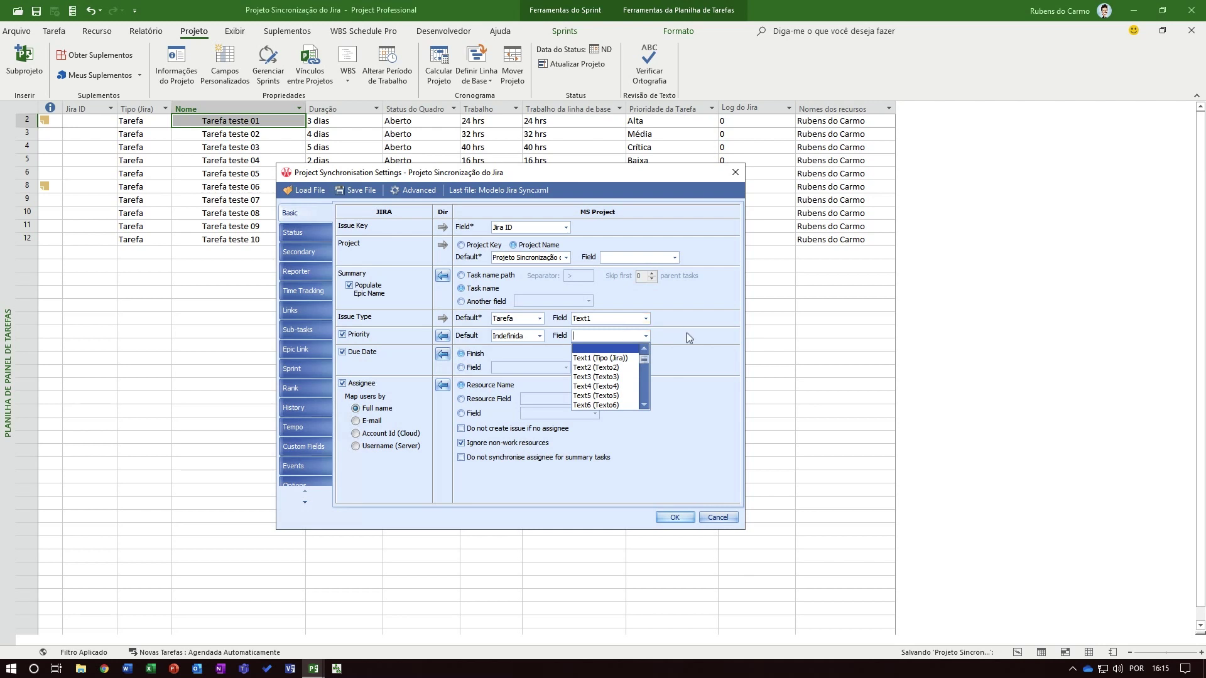
text(Prioridade da)
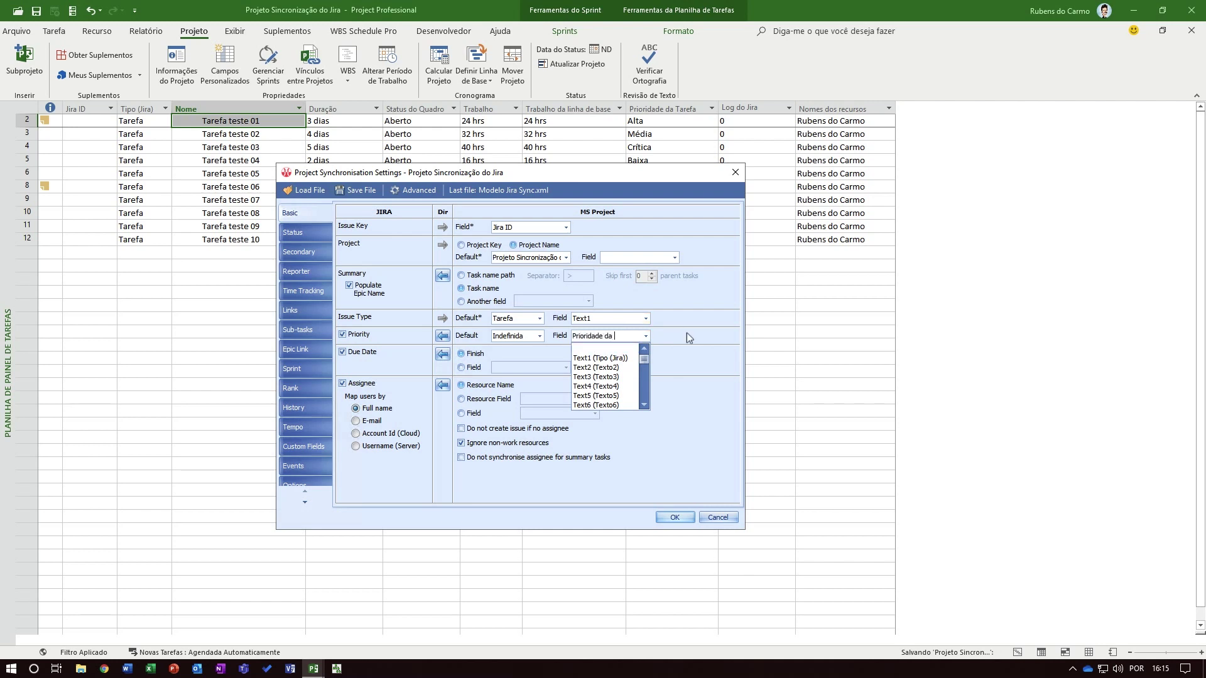
text( tarefaT)
key(Return)
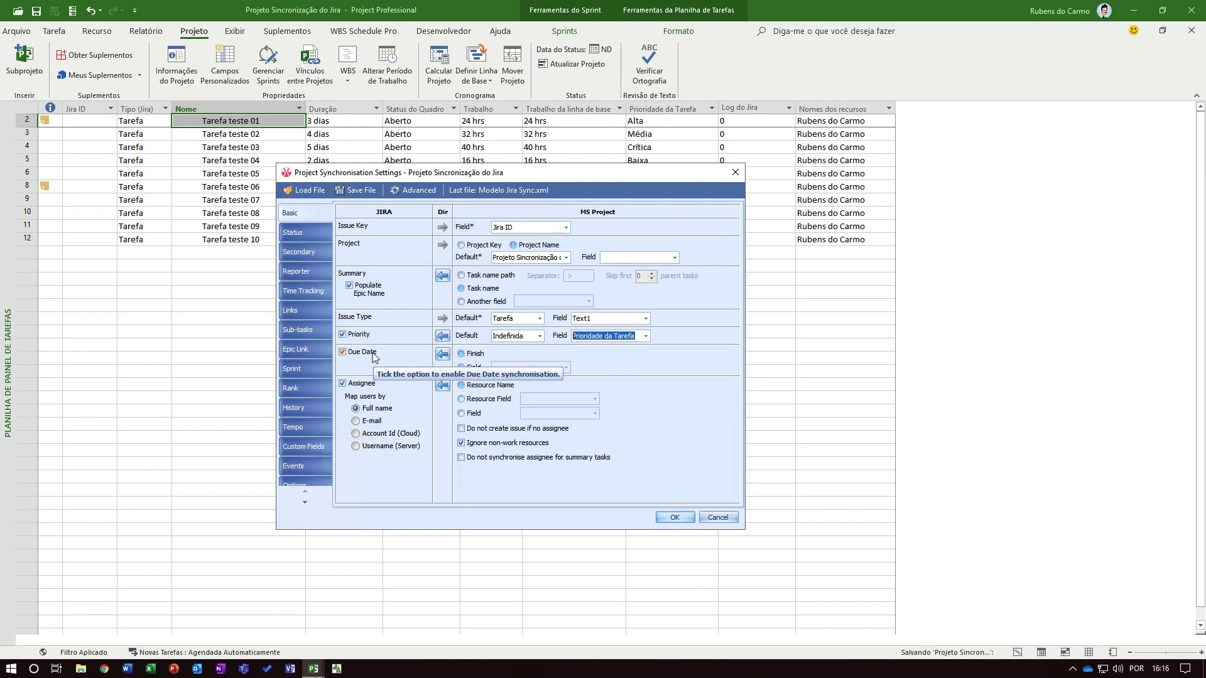
Try a custom Project field as the source for Due Date synchronisation and set the source back to Finish.
click(352, 355)
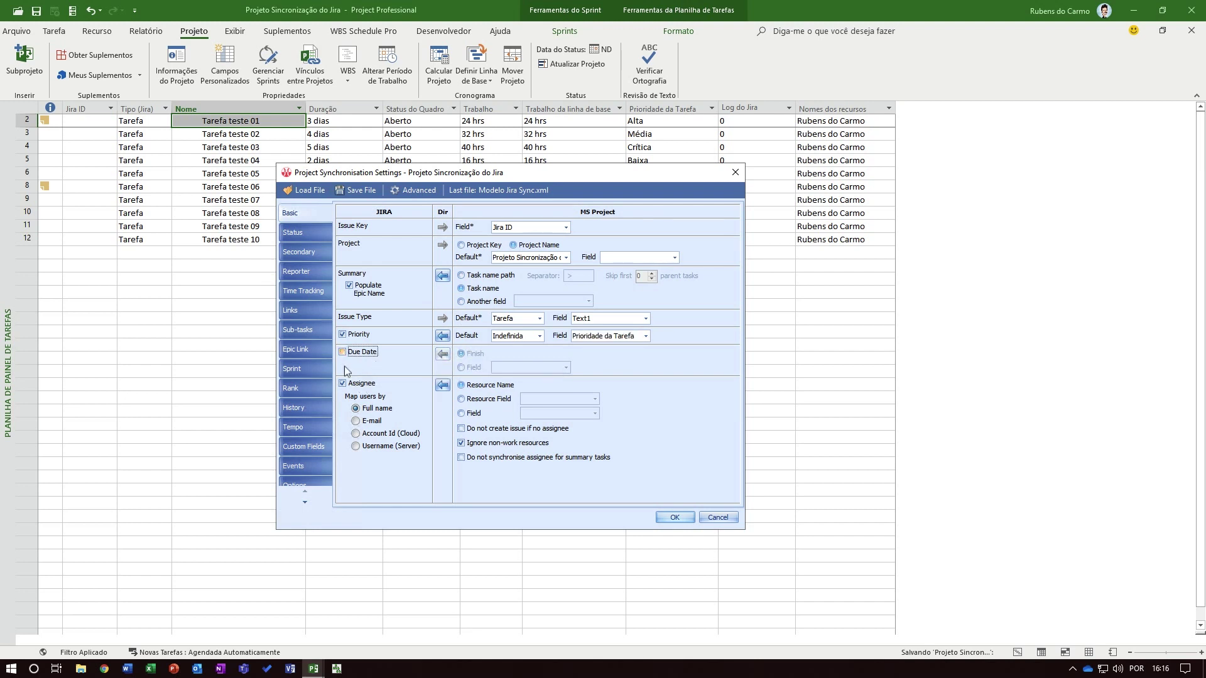
click(350, 354)
click(475, 368)
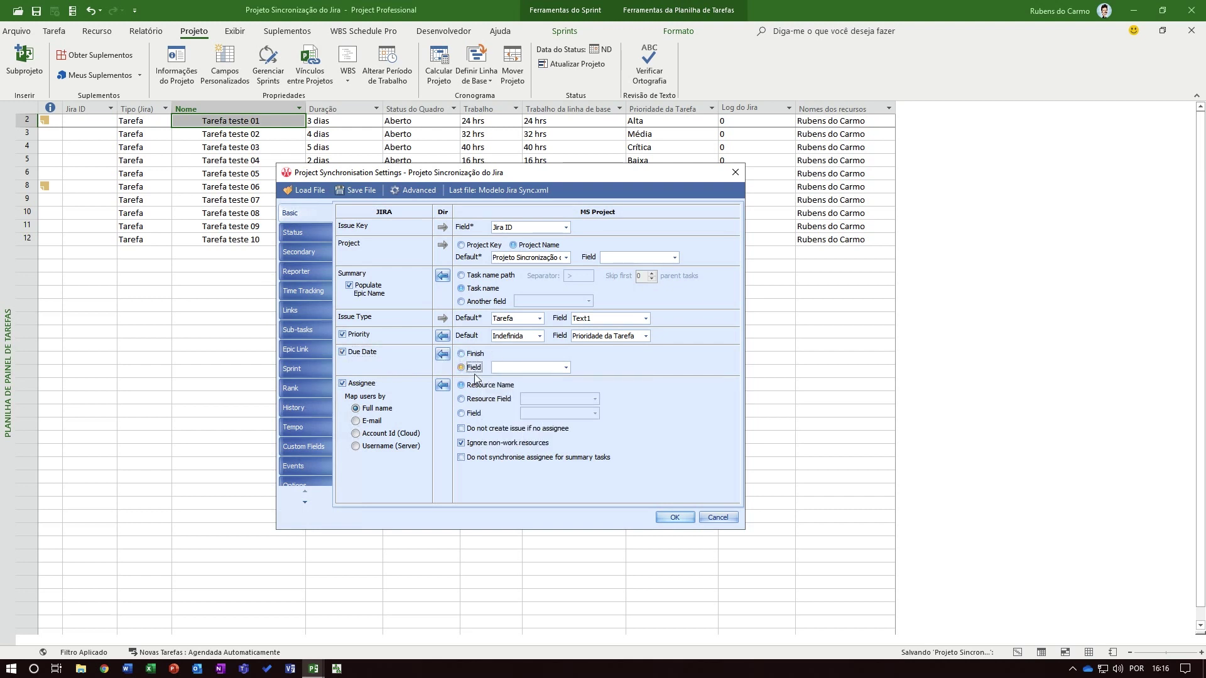
click(566, 369)
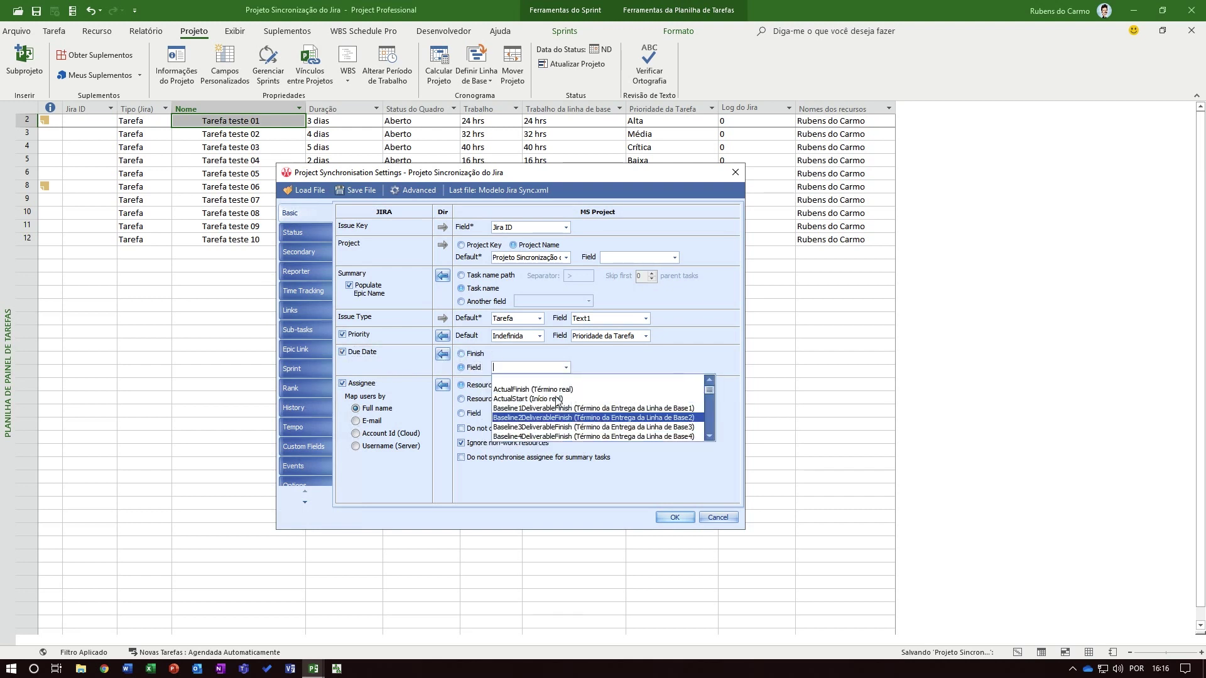
scroll(707, 398, down, 3)
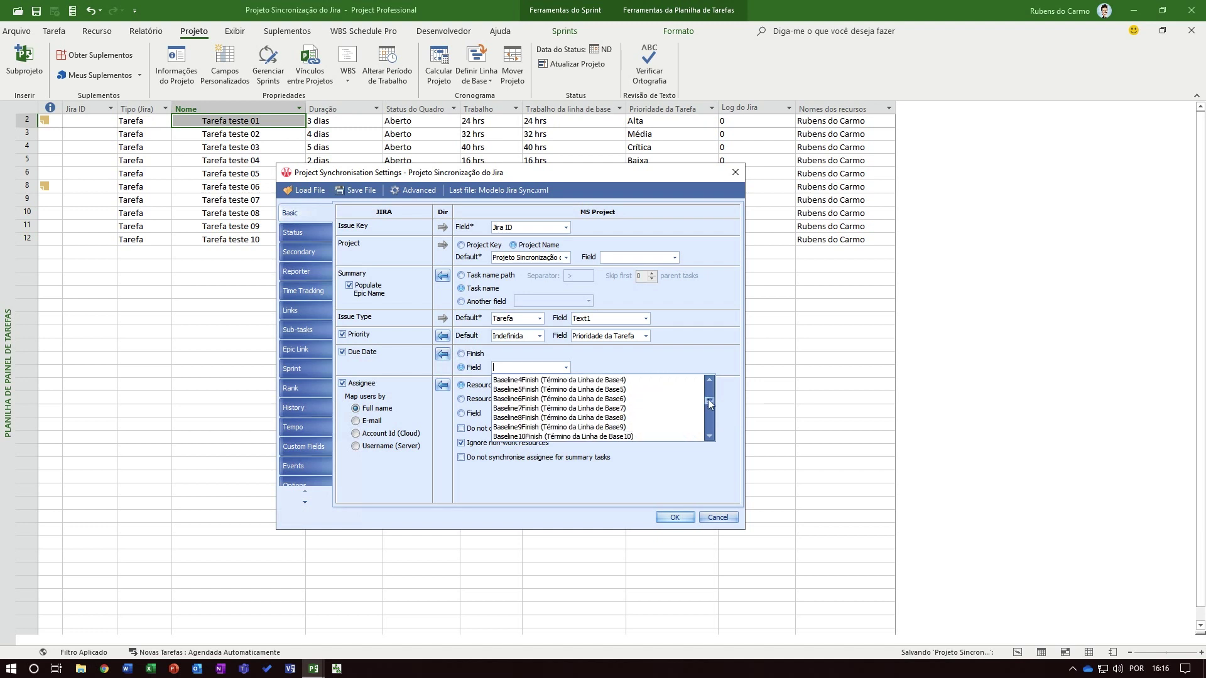
click(581, 364)
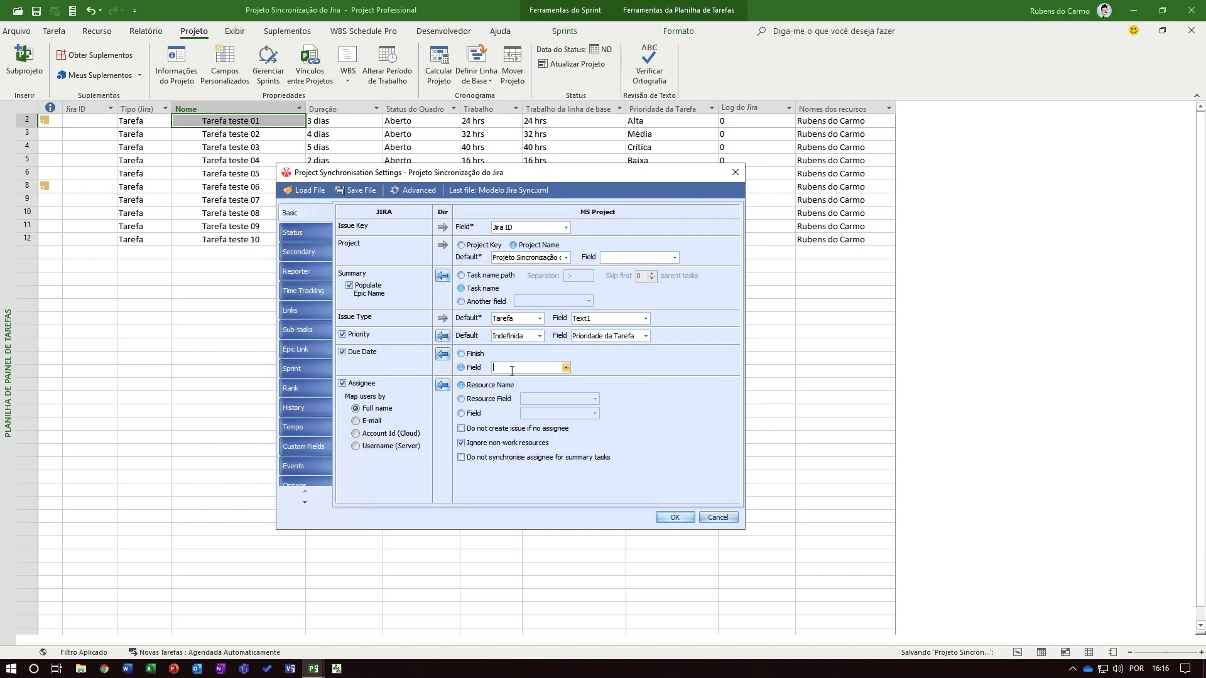
click(475, 354)
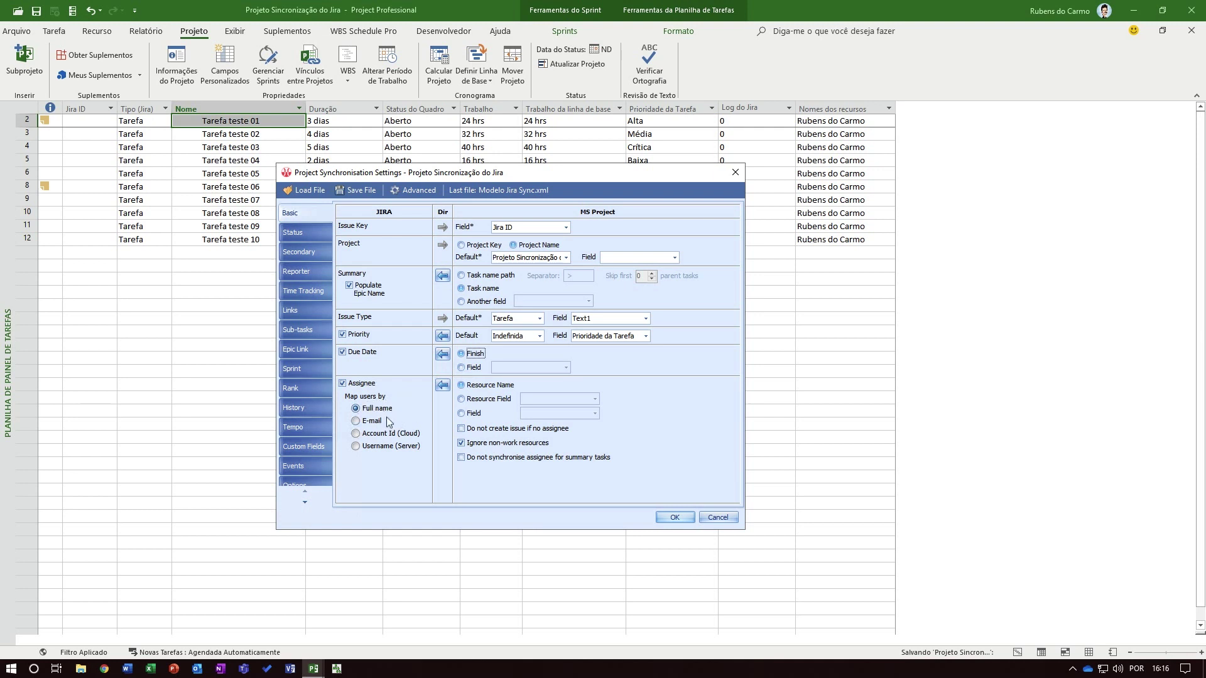
Try the E-mail, Account Id (Cloud) and Username (Server) options for mapping the Assignee's users.
click(377, 421)
click(411, 435)
click(379, 448)
Try Resource Field and Field as the Assignee source and set it back to Resource Name.
click(495, 401)
click(597, 399)
click(597, 398)
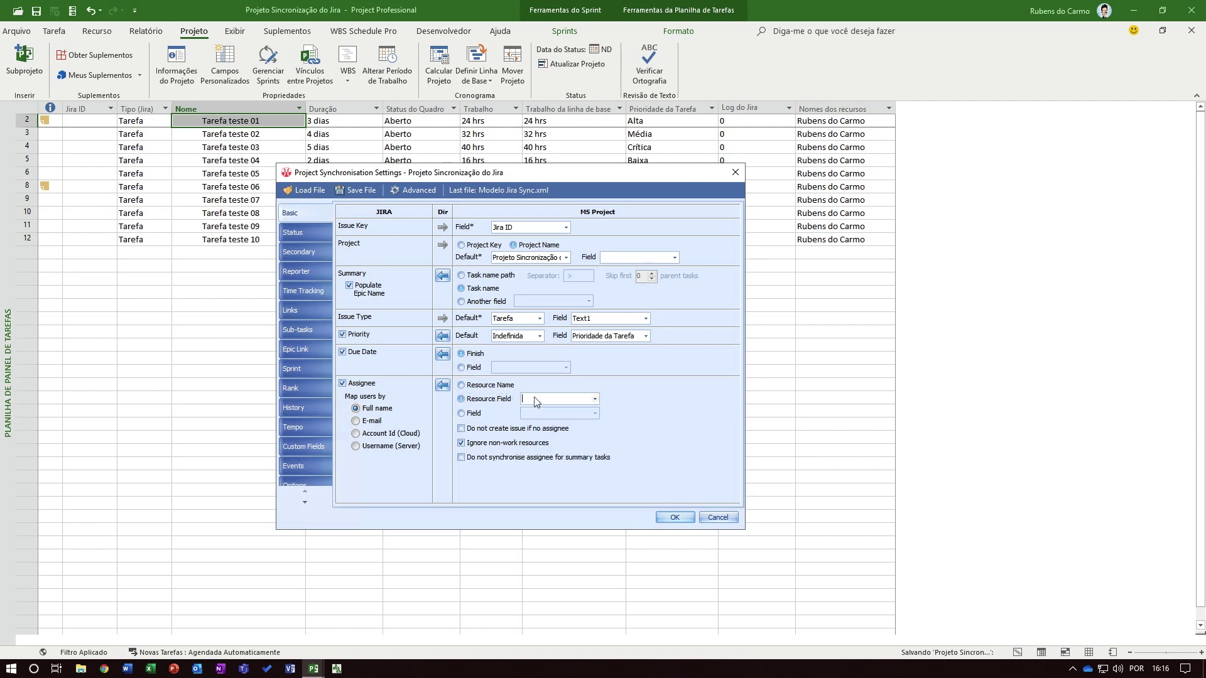
click(471, 414)
click(572, 413)
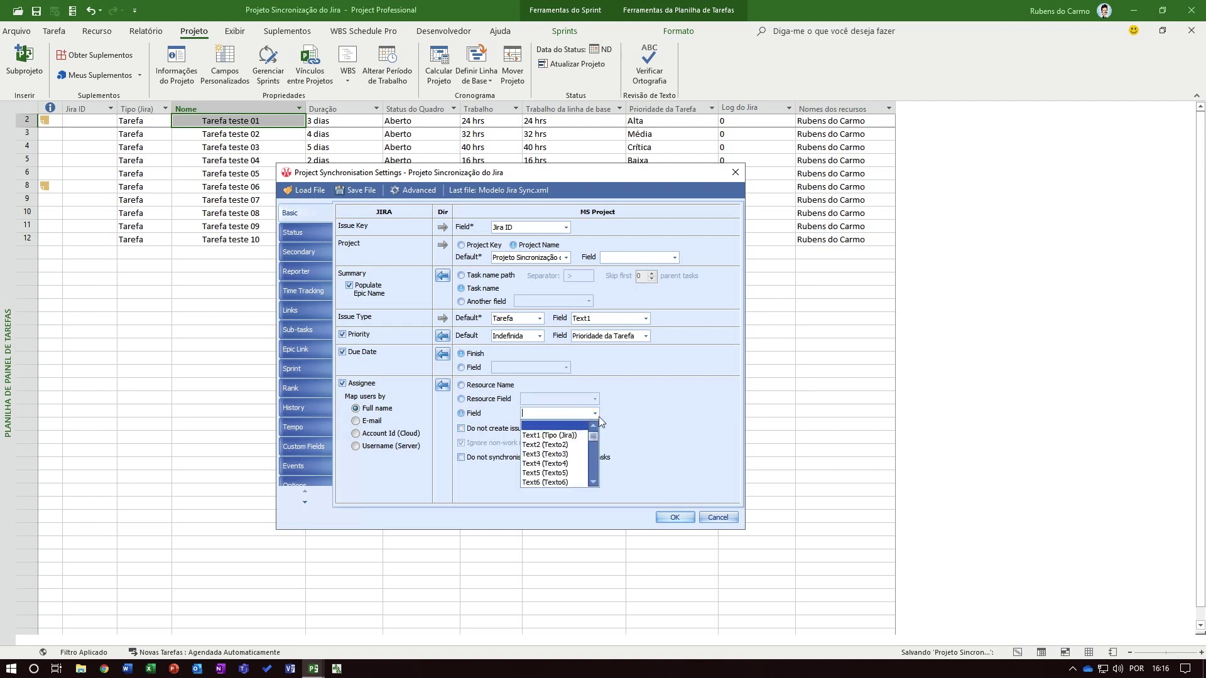
click(620, 420)
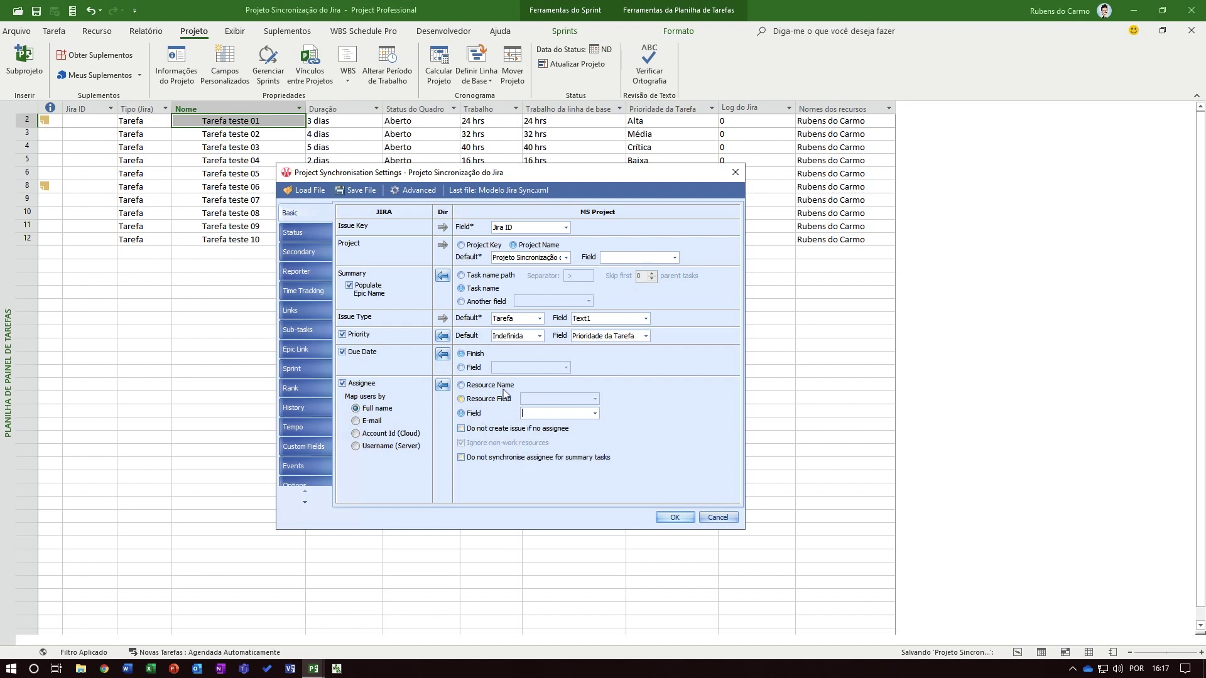
click(468, 388)
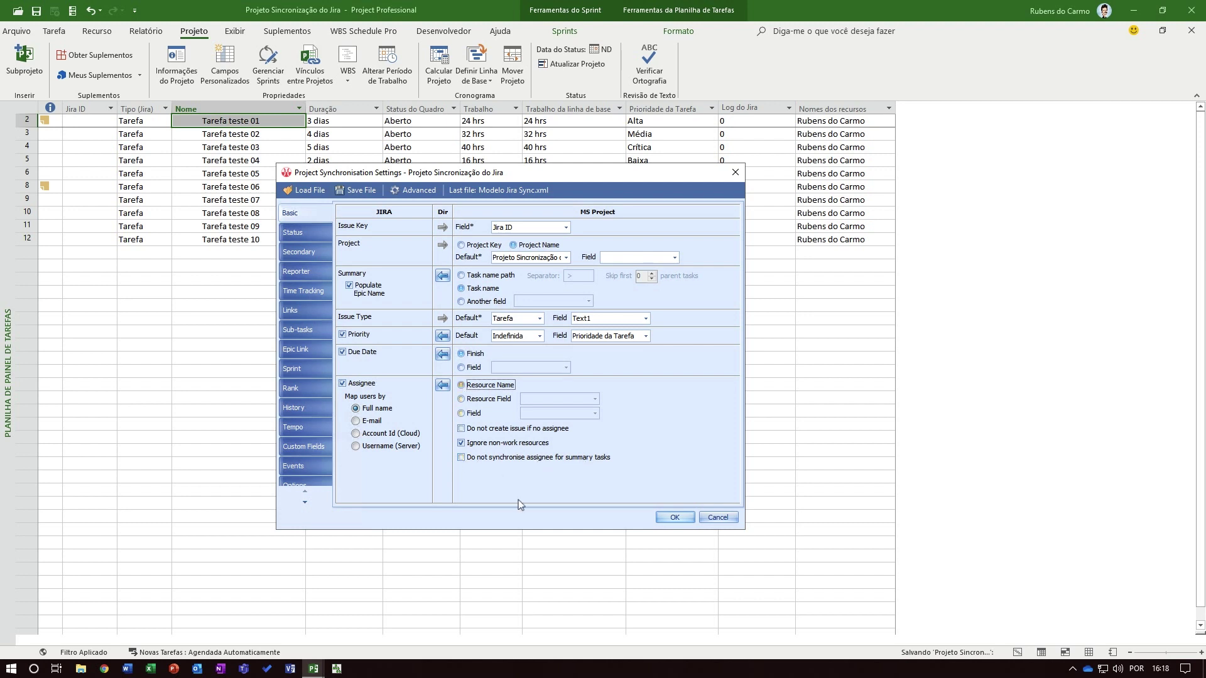
click(495, 461)
click(484, 462)
Review the Status settings and the Project fields offered for the Status mapping, keeping Status do Quadro.
click(305, 232)
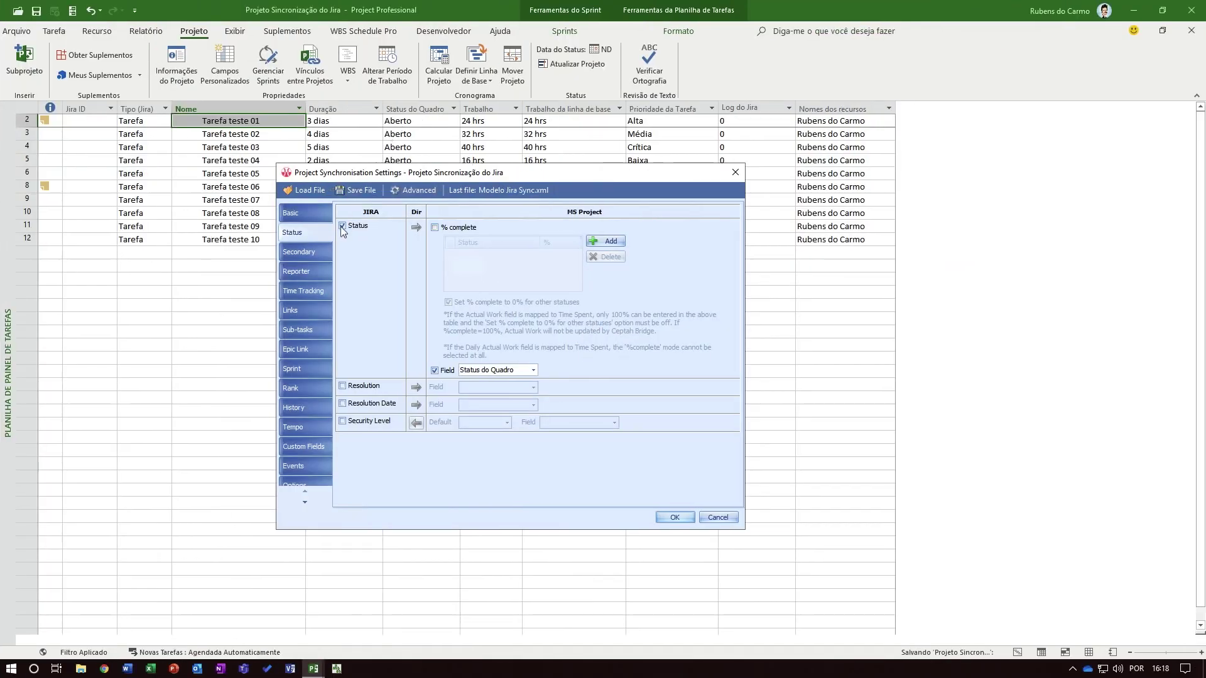
click(435, 371)
click(434, 371)
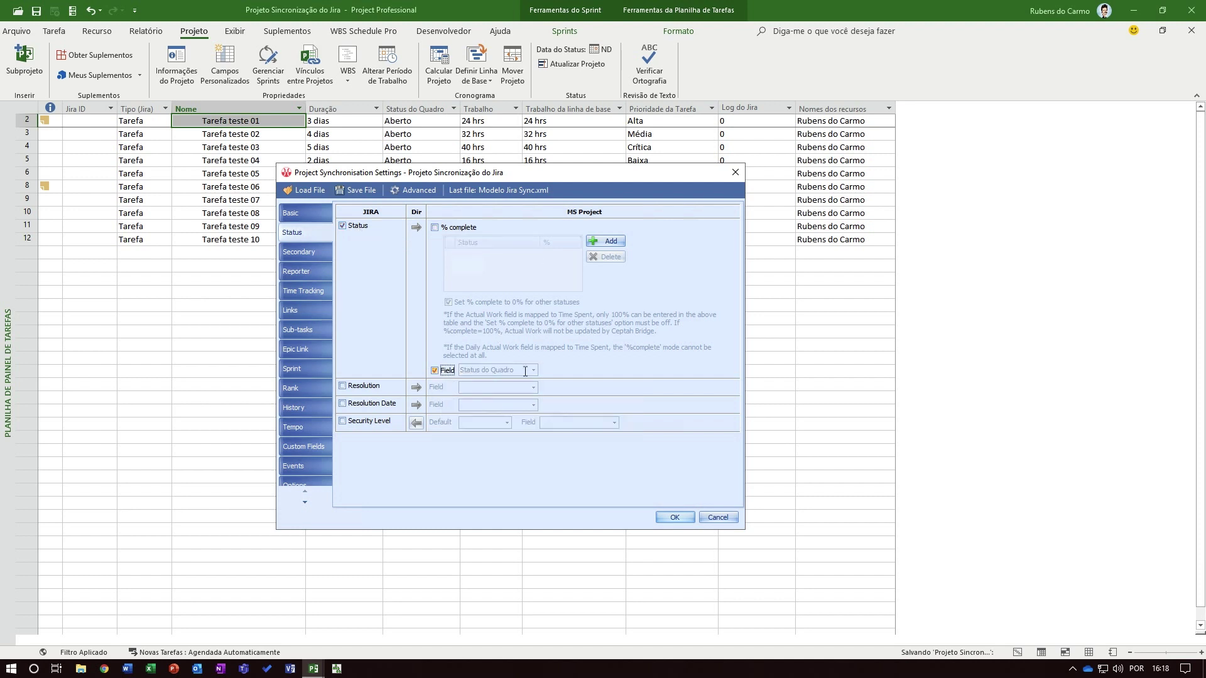
click(533, 370)
click(491, 380)
click(501, 372)
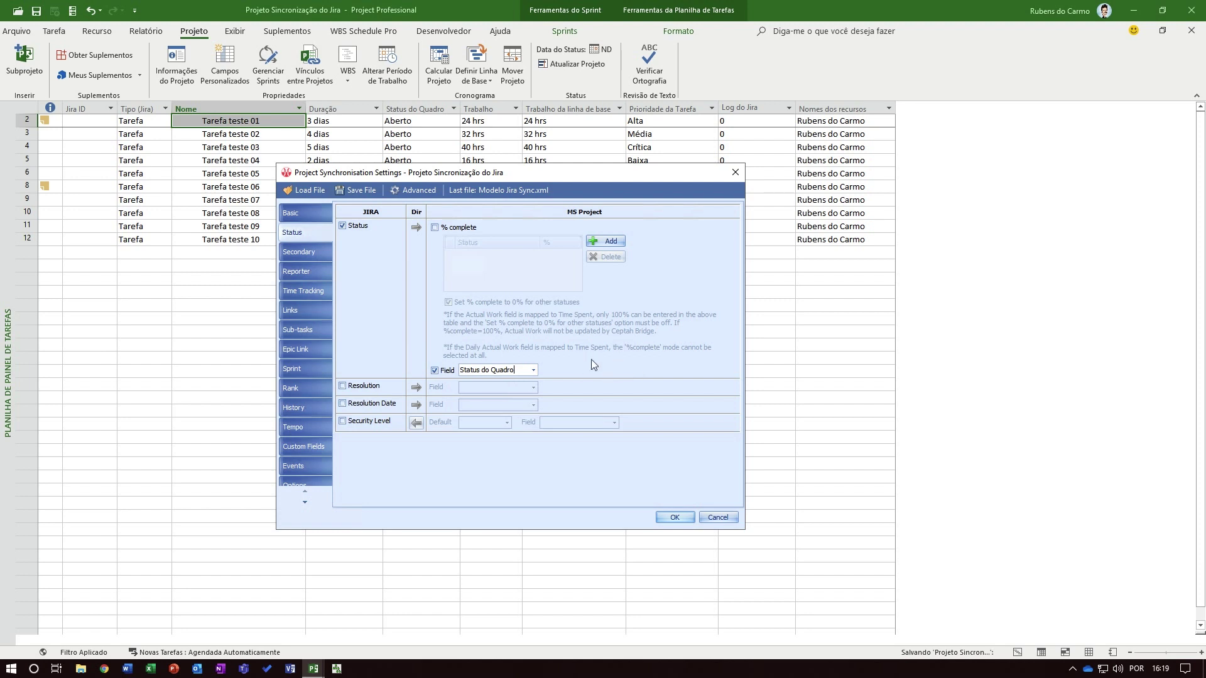
click(533, 370)
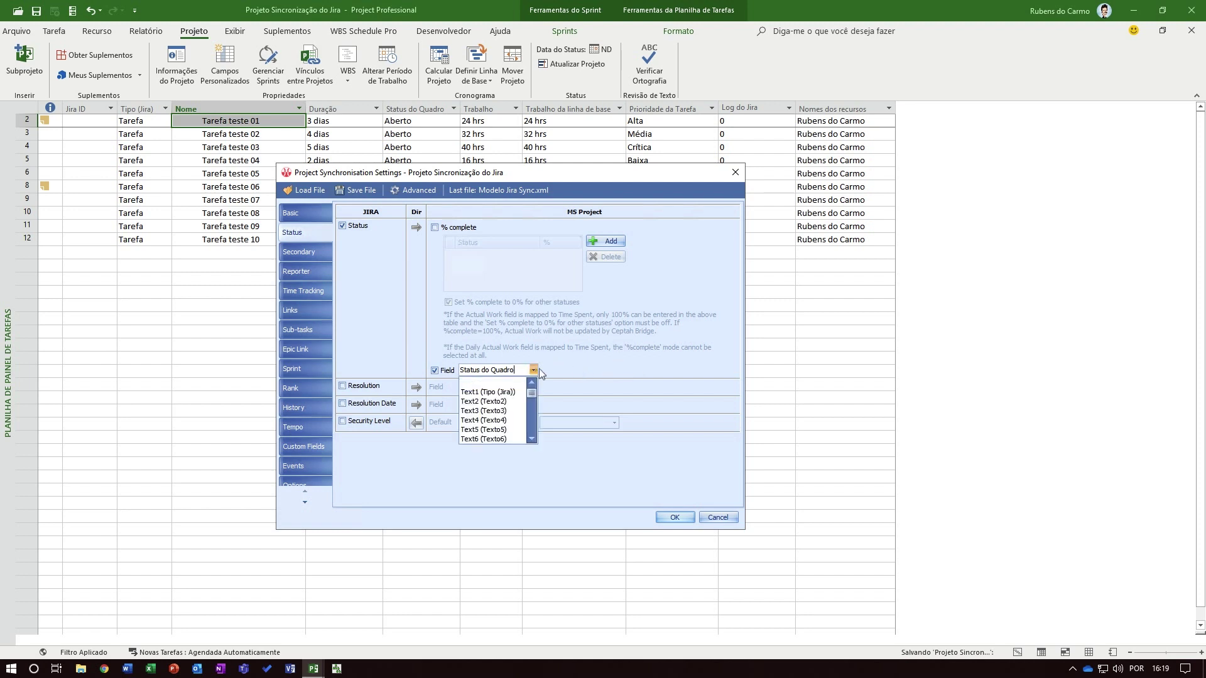
click(533, 370)
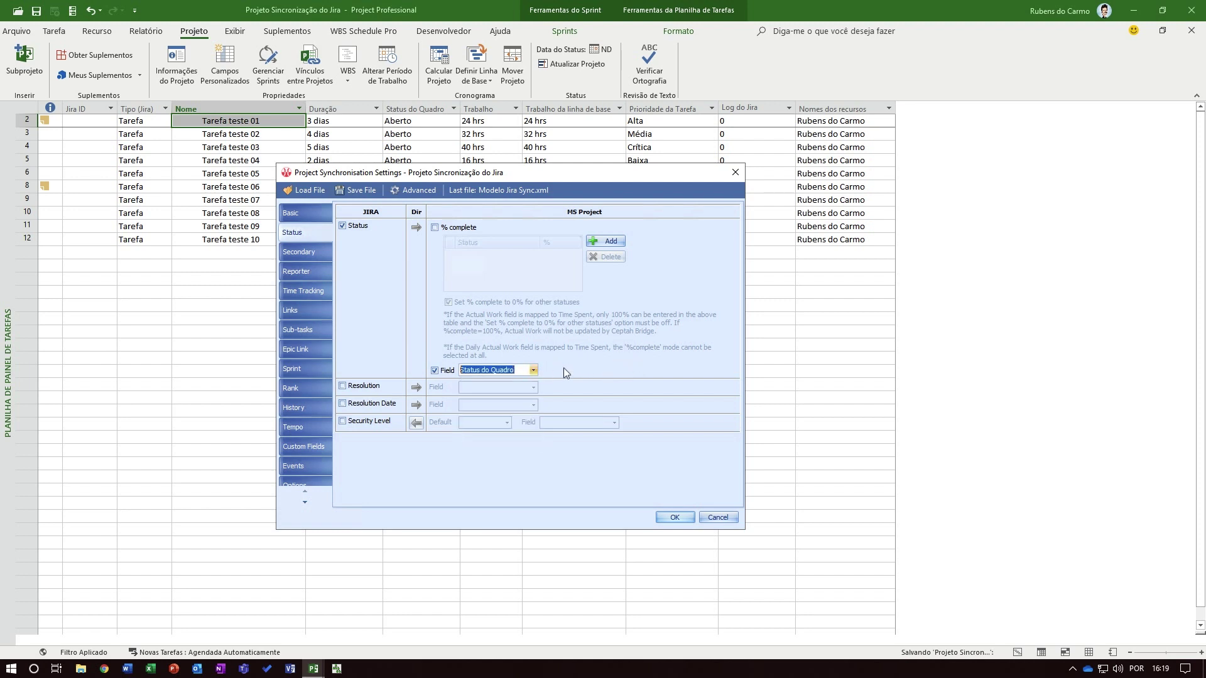
click(480, 371)
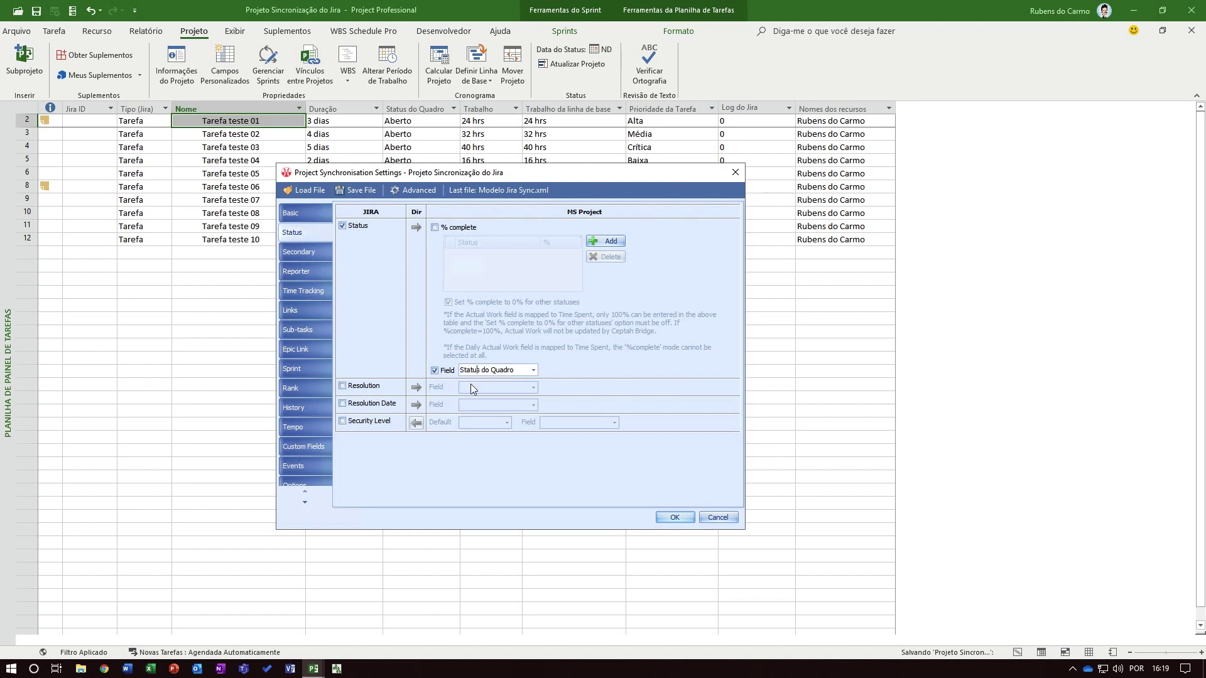
click(517, 370)
Open the Secondary settings and compare their component mapping with the project's Componentes page in Jira in the browser.
click(303, 253)
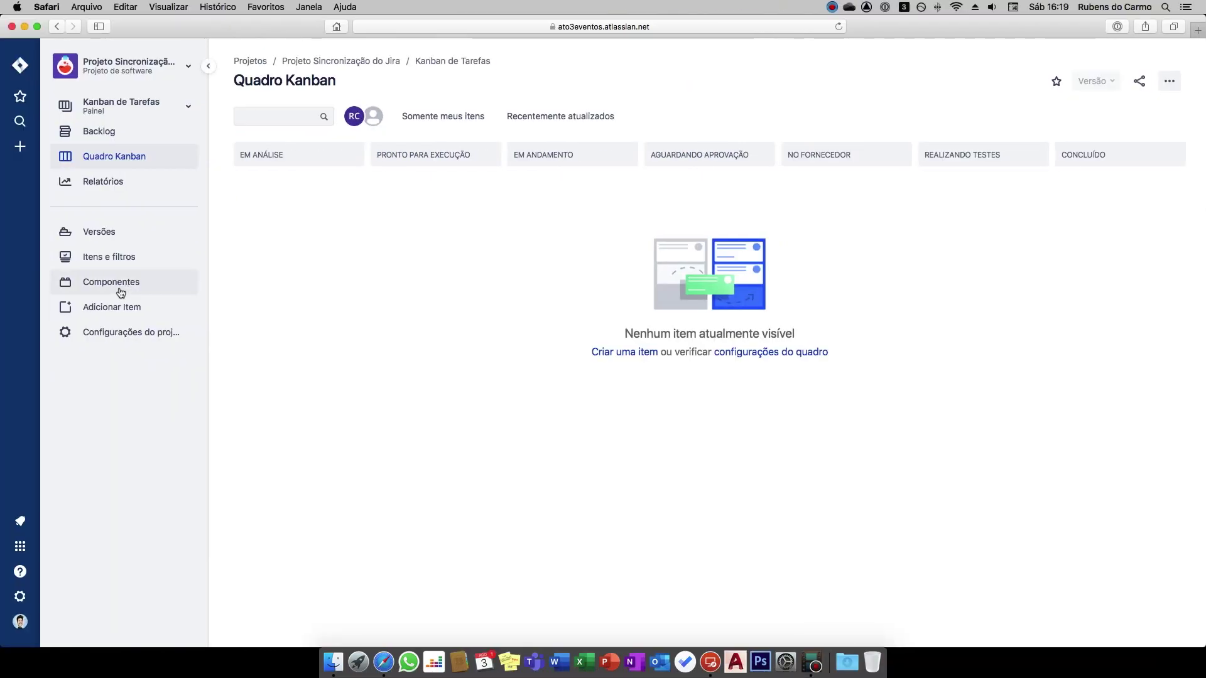
click(170, 295)
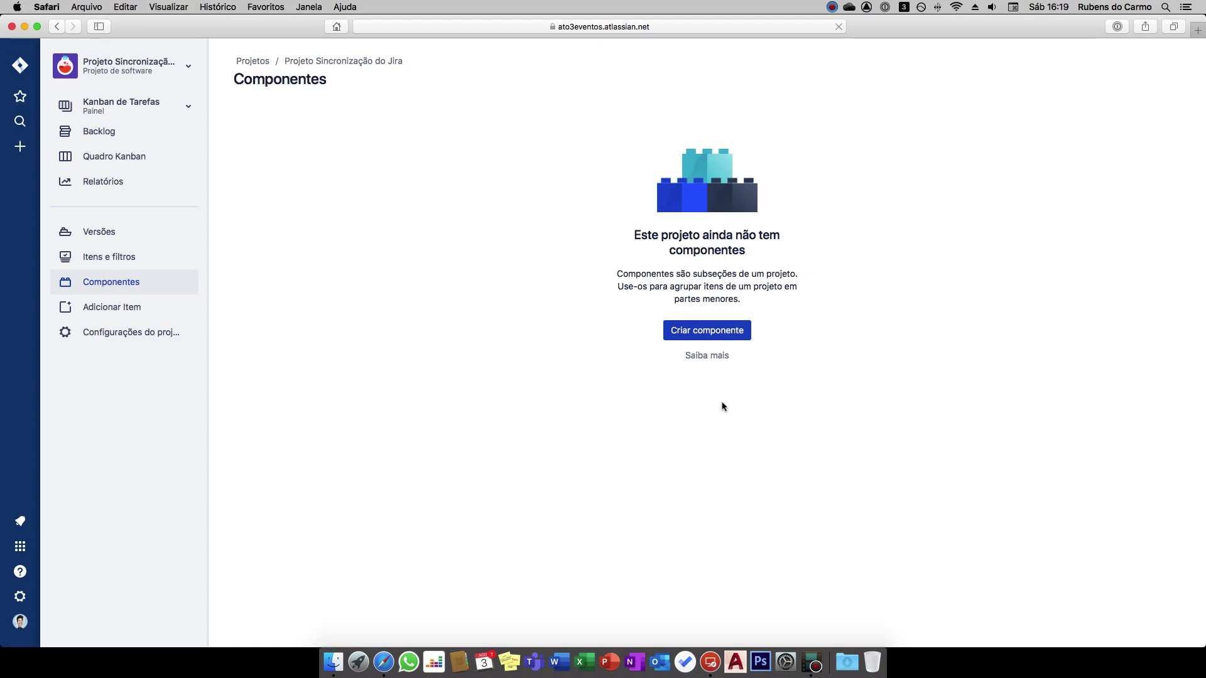
key(ctrl+Right)
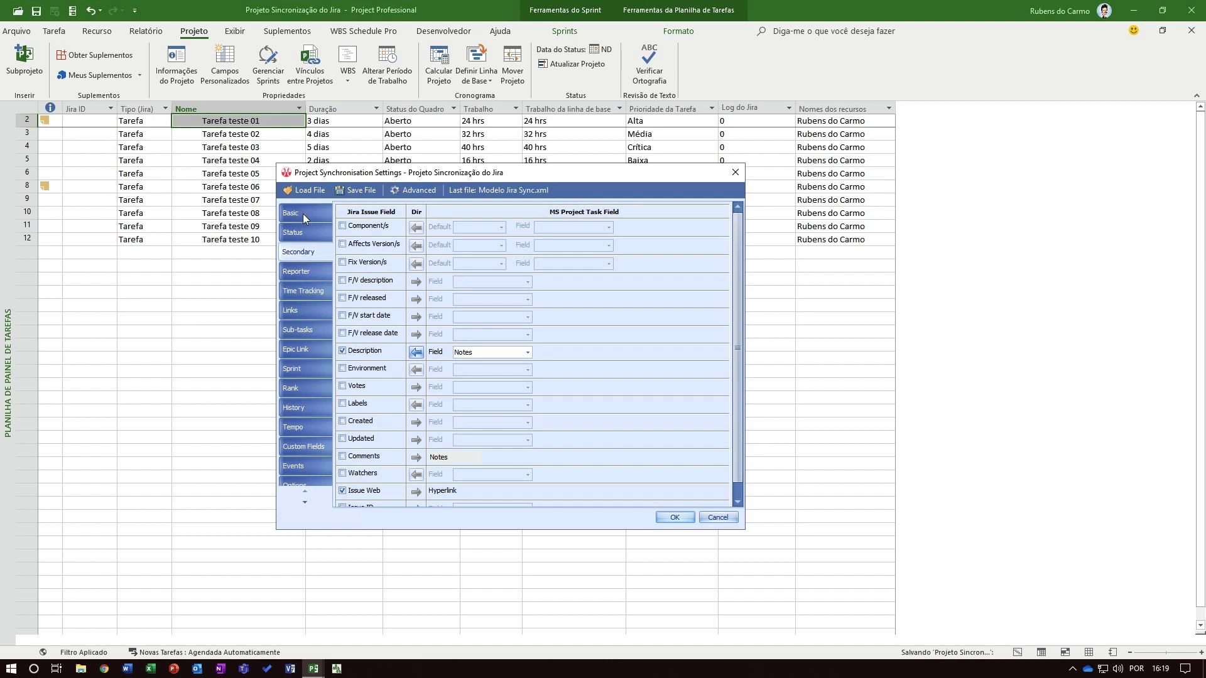
key(ctrl+Left)
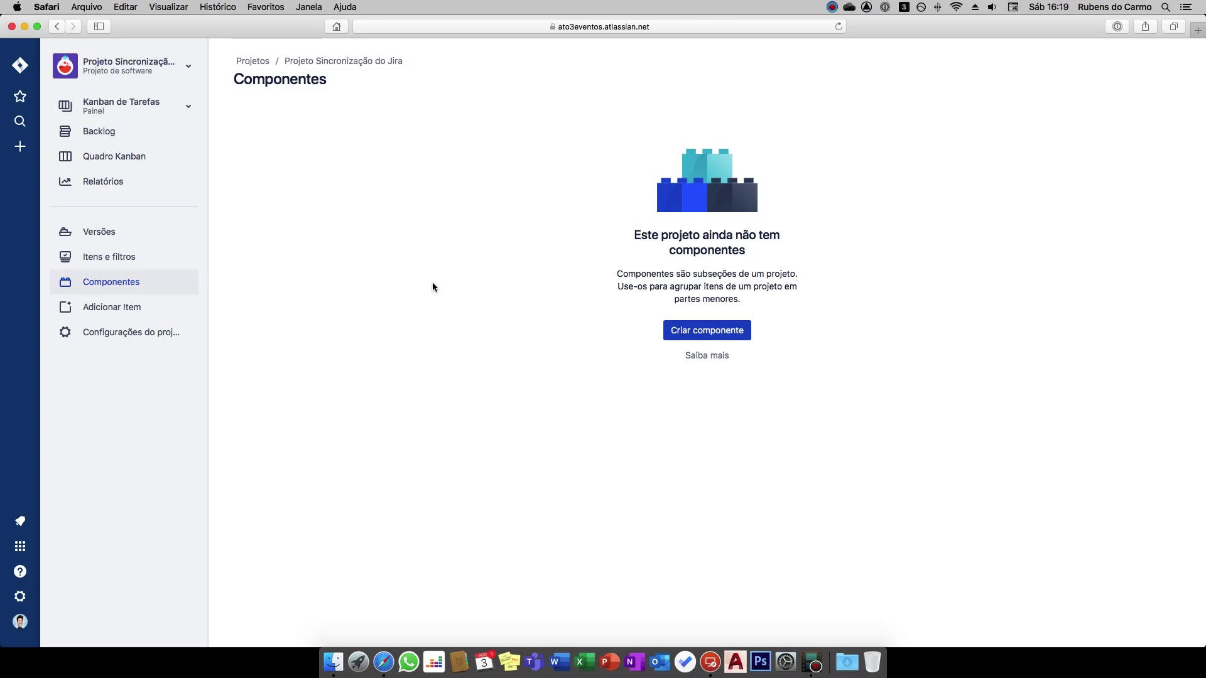
key(ctrl+Right)
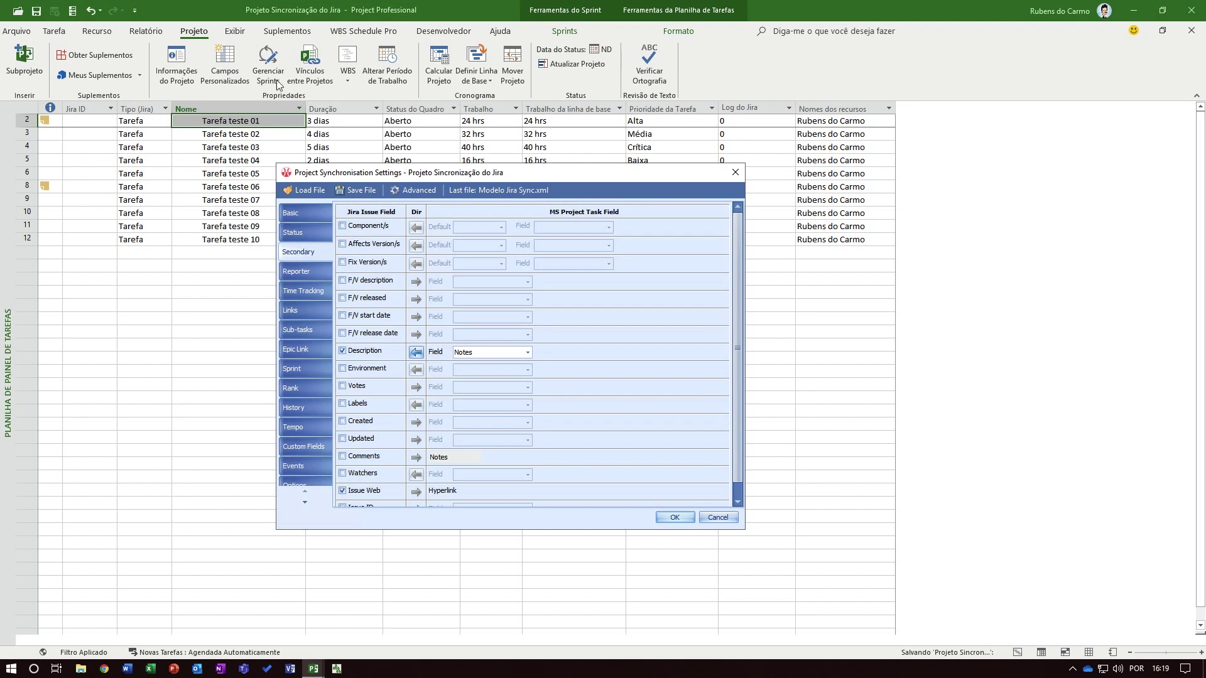
key(ctrl+Left)
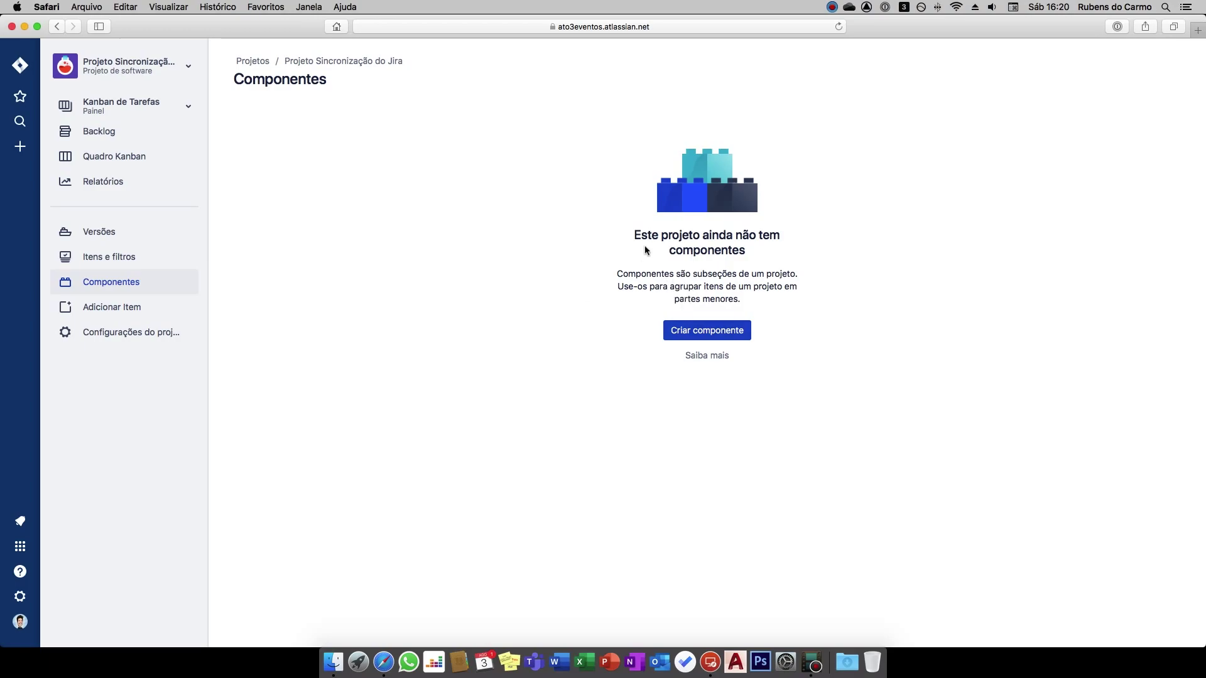
key(ctrl+Right)
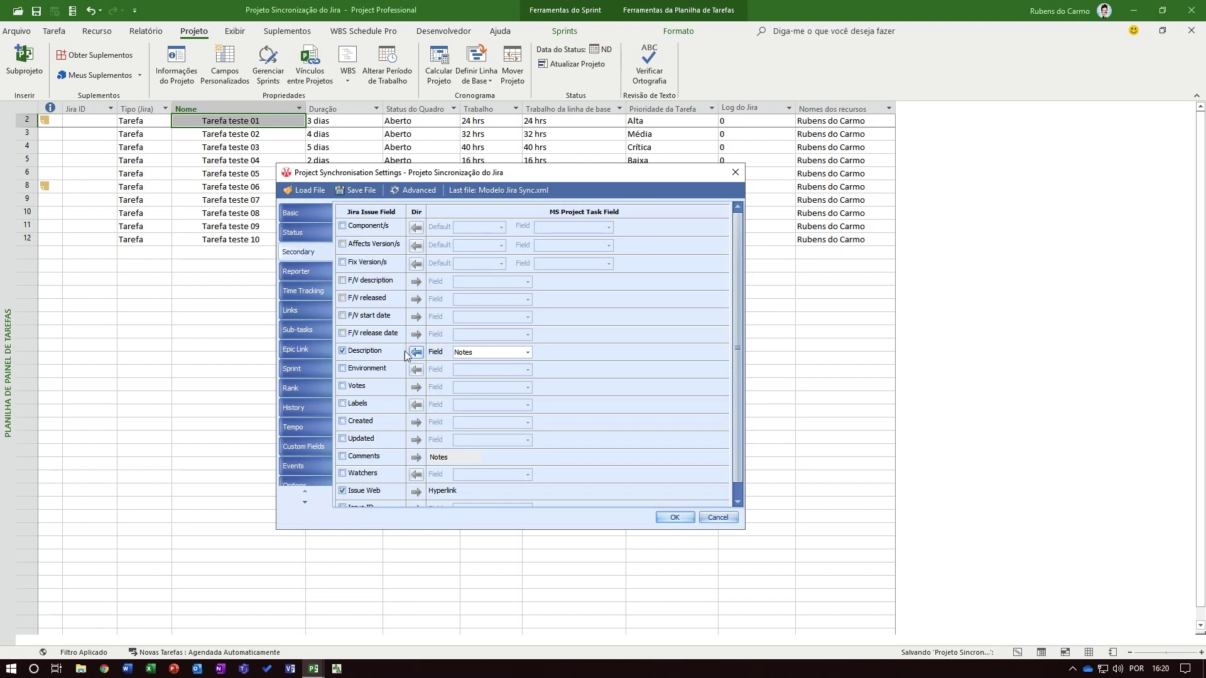
Look through the remaining Secondary mappings and the Reporter mappings, and open the Time Tracking settings.
drag(737, 276, 737, 291)
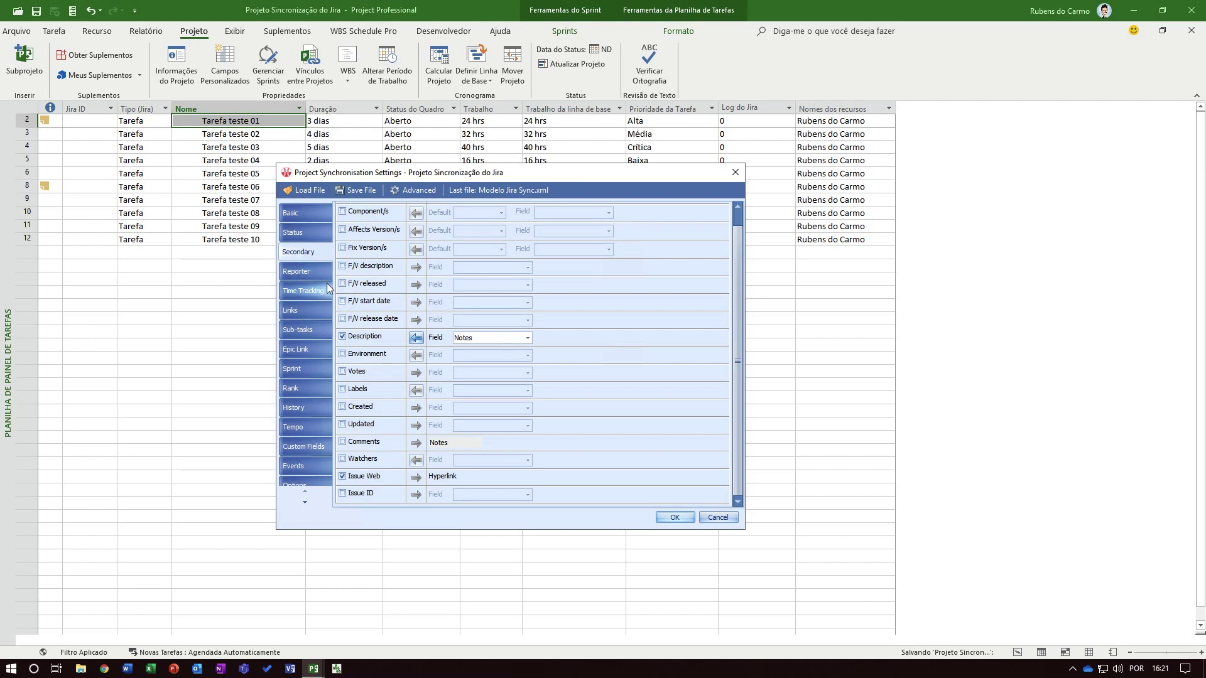
click(304, 276)
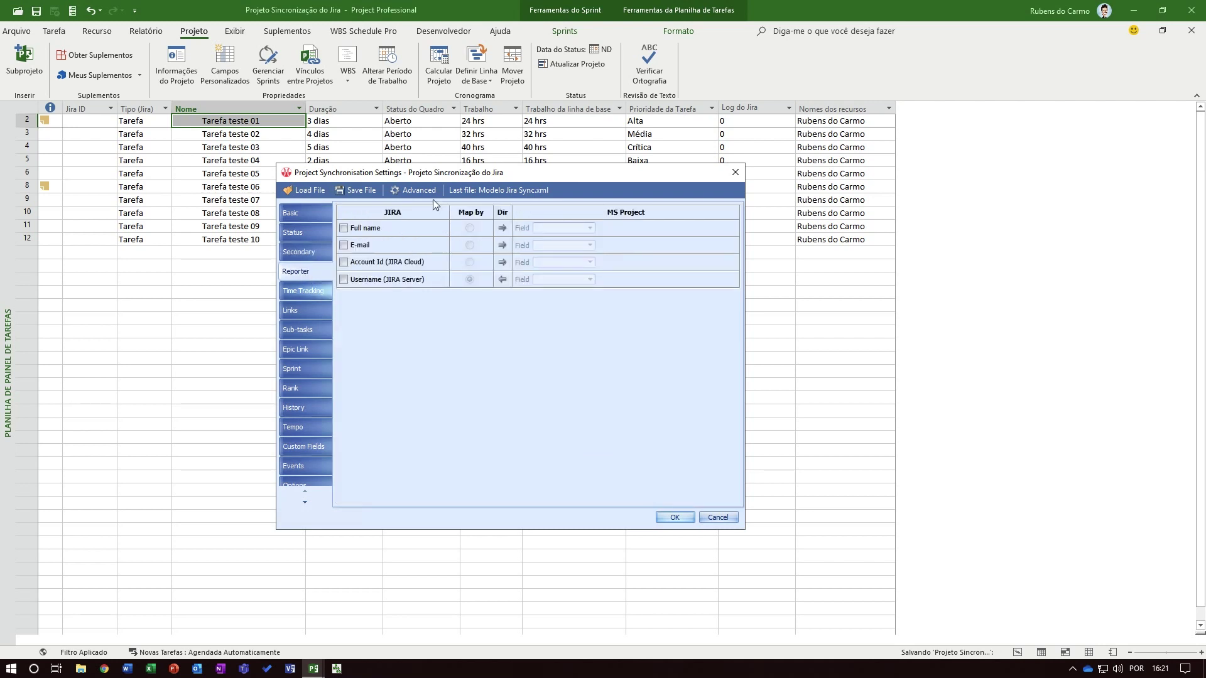
click(318, 294)
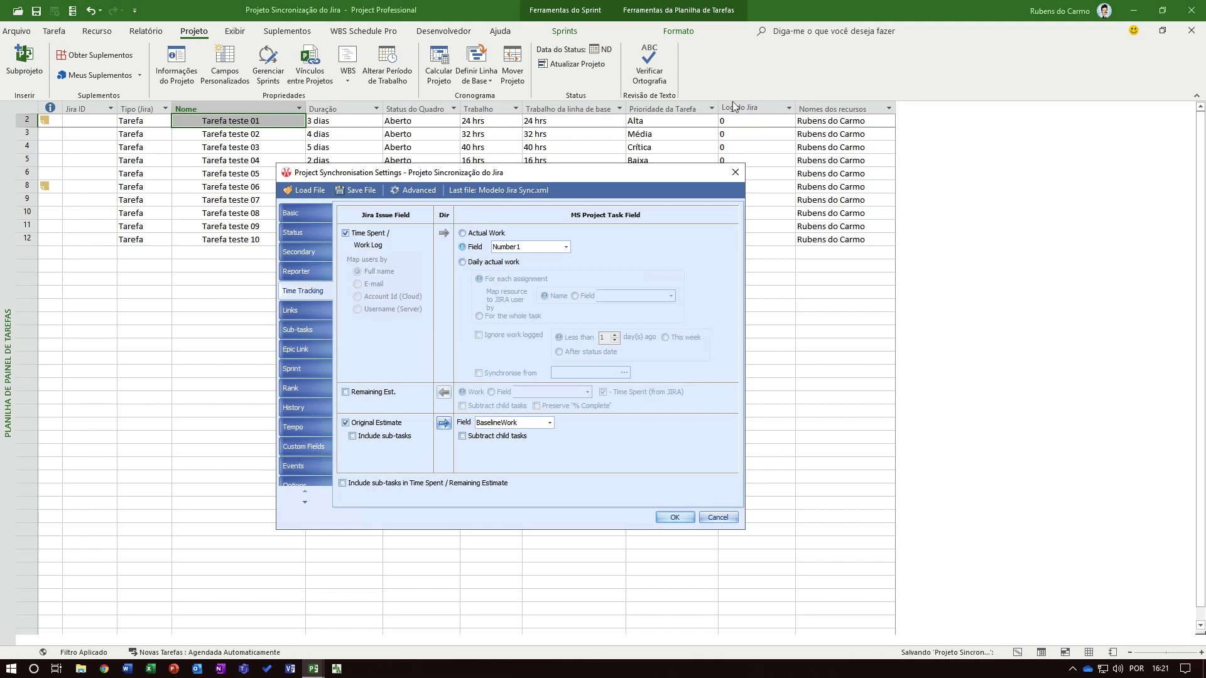
Try Actual Work and Daily actual work for Time Spent and set its mapping back to the field Number1 (Log do Jira).
click(349, 235)
click(349, 236)
click(485, 233)
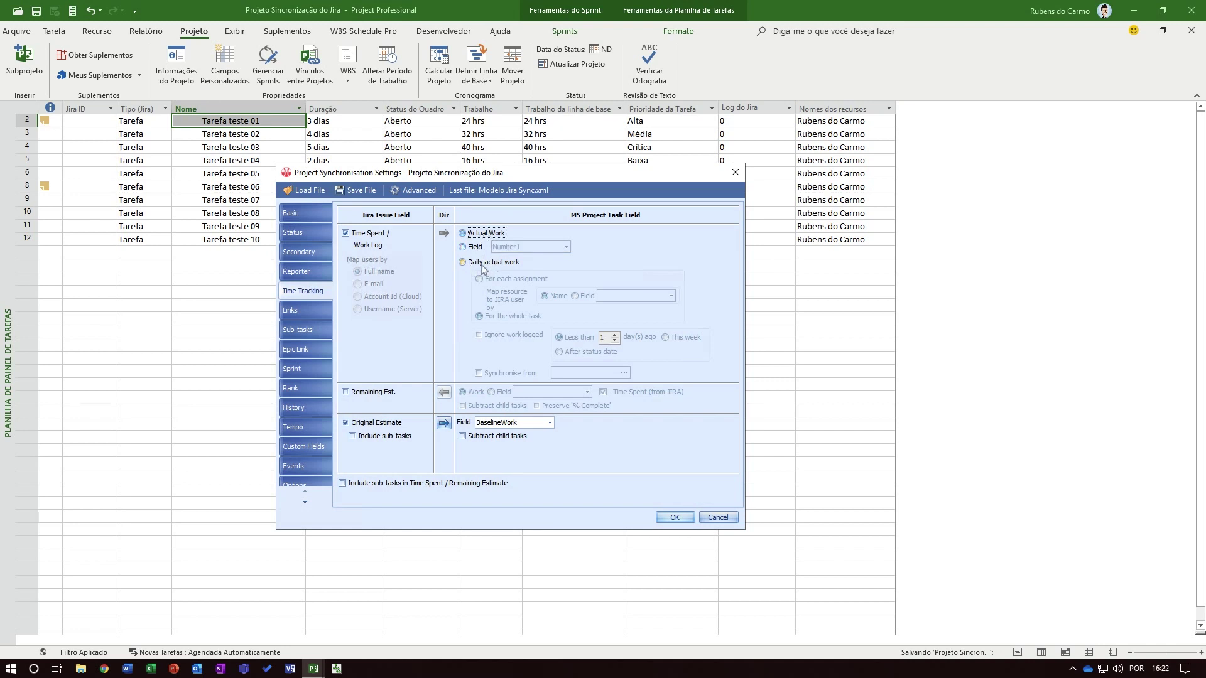
click(480, 264)
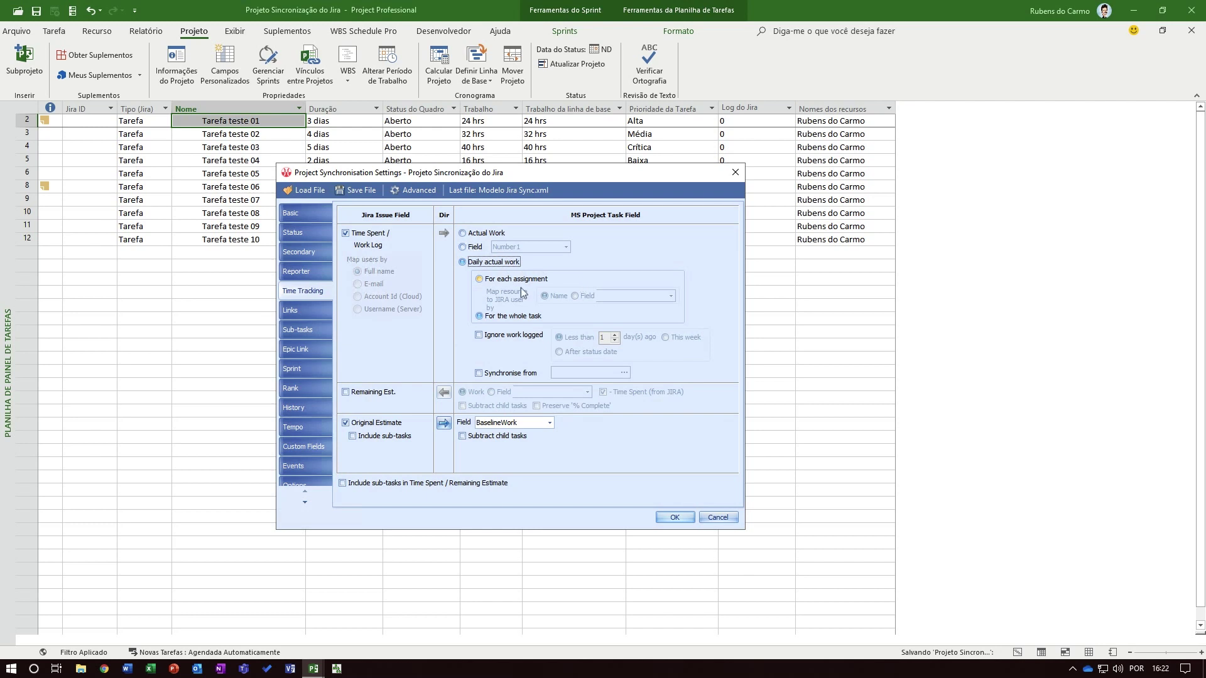
click(475, 247)
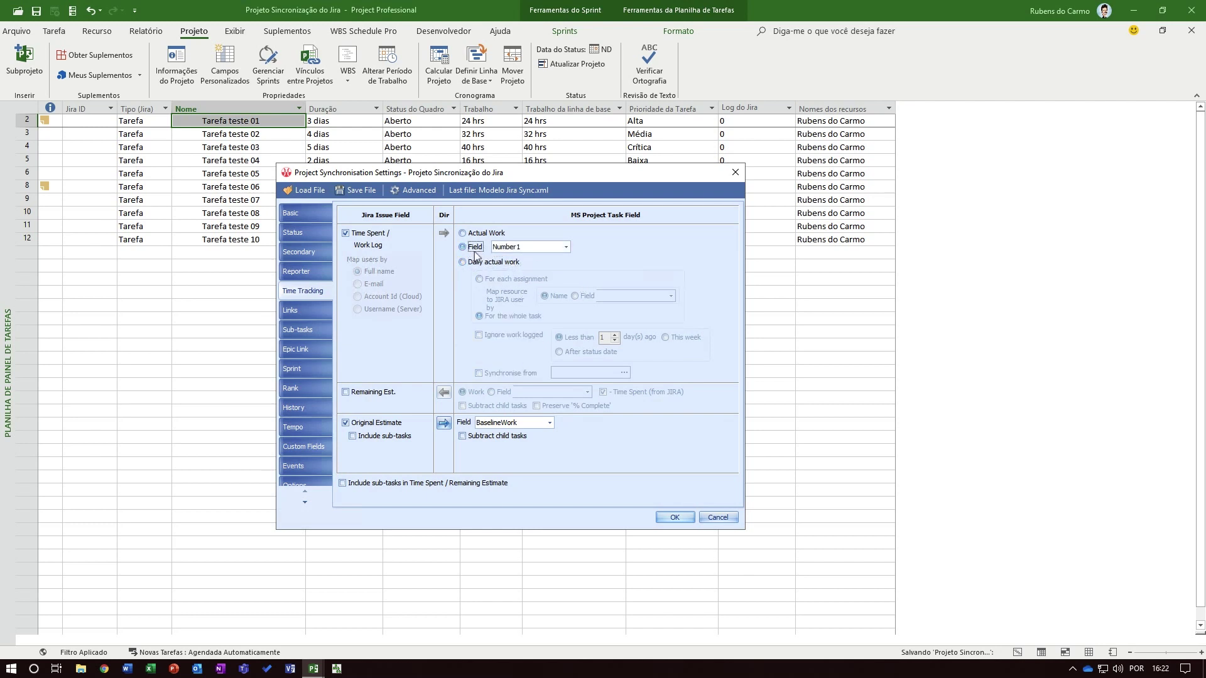
click(565, 246)
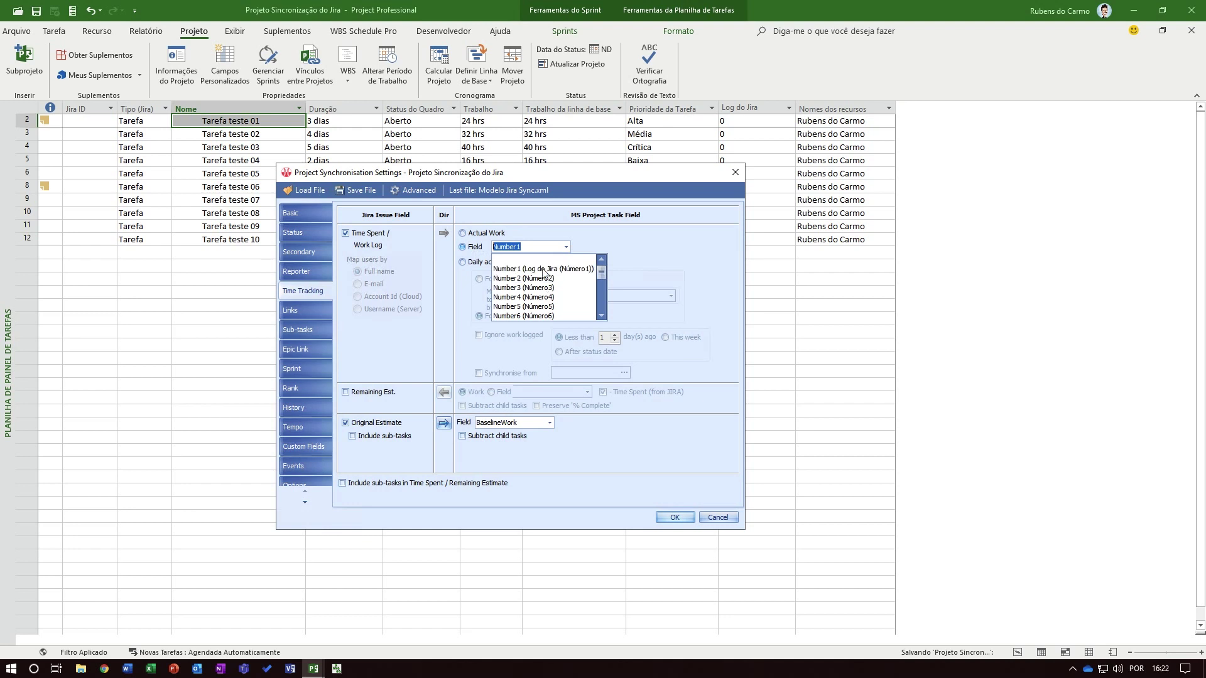
click(529, 270)
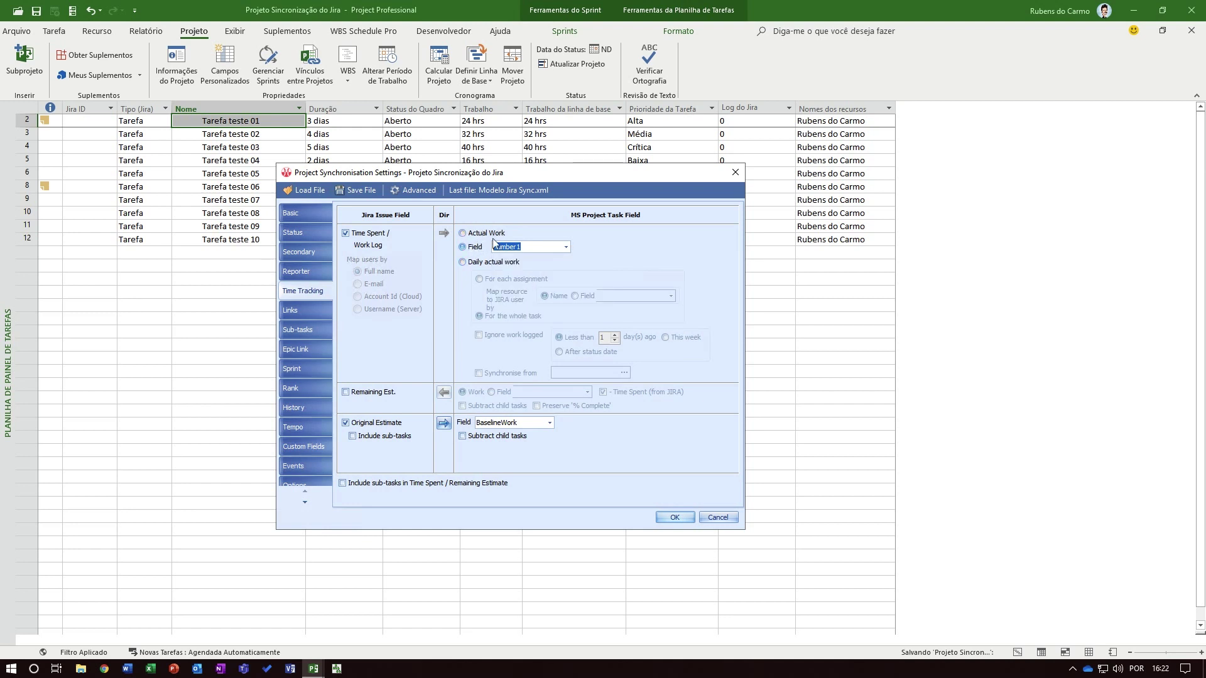
Set Original Estimate to synchronise from Project to Jira, reviewing the available fields and choosing BaselineWork (Trabalho da linha de base).
mouse_move(502, 237)
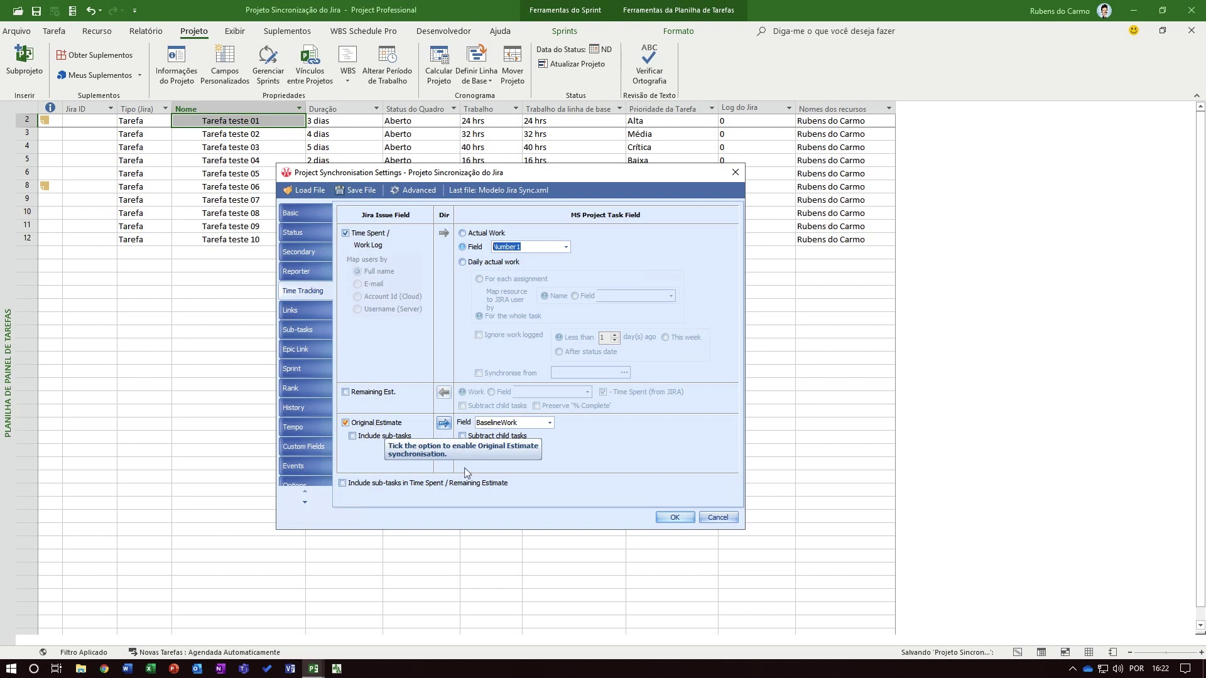
click(444, 422)
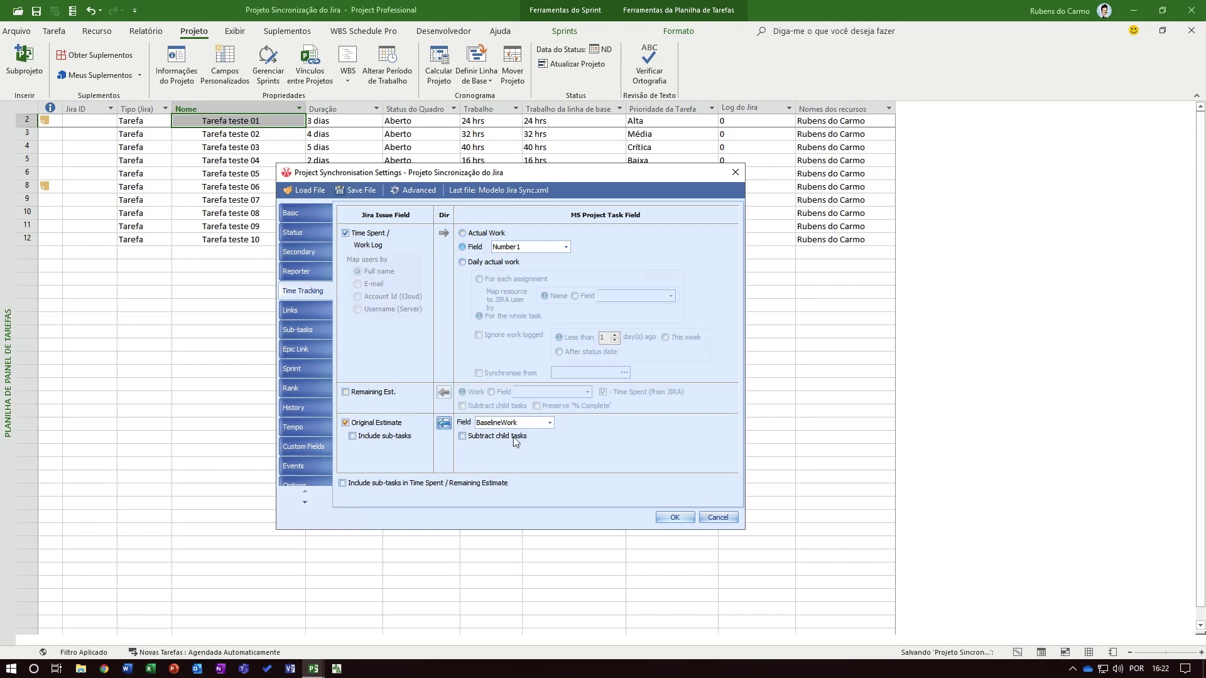
click(549, 423)
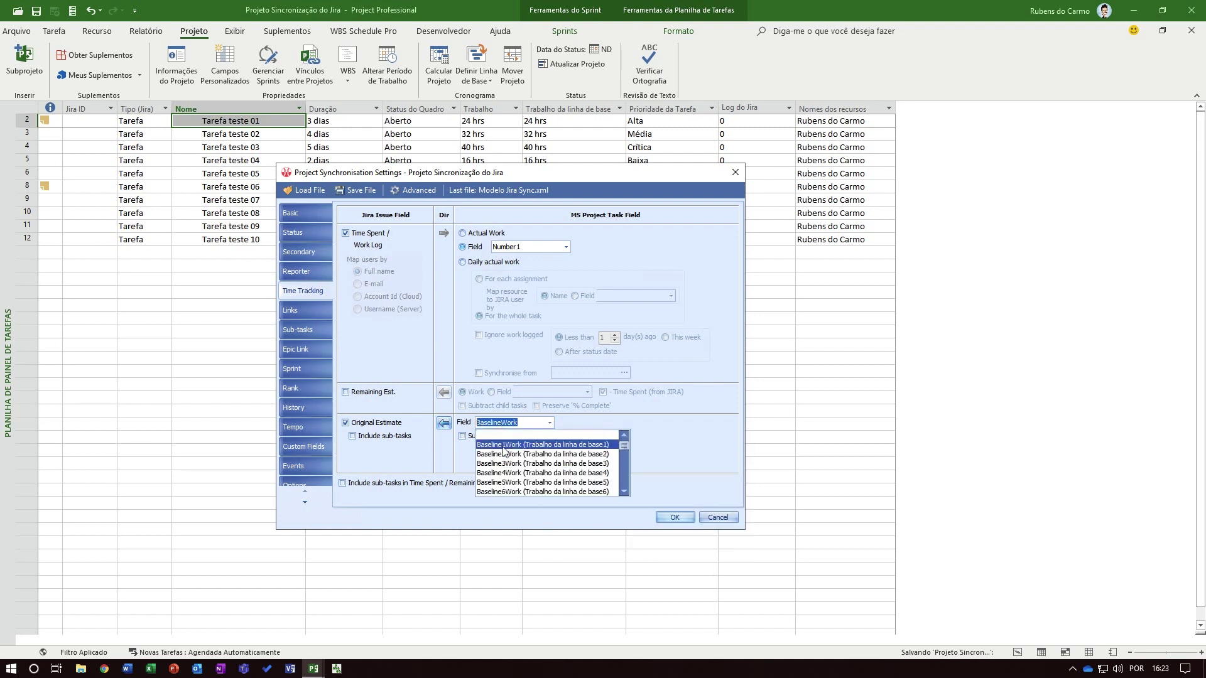
click(624, 491)
click(623, 492)
click(624, 492)
click(624, 492)
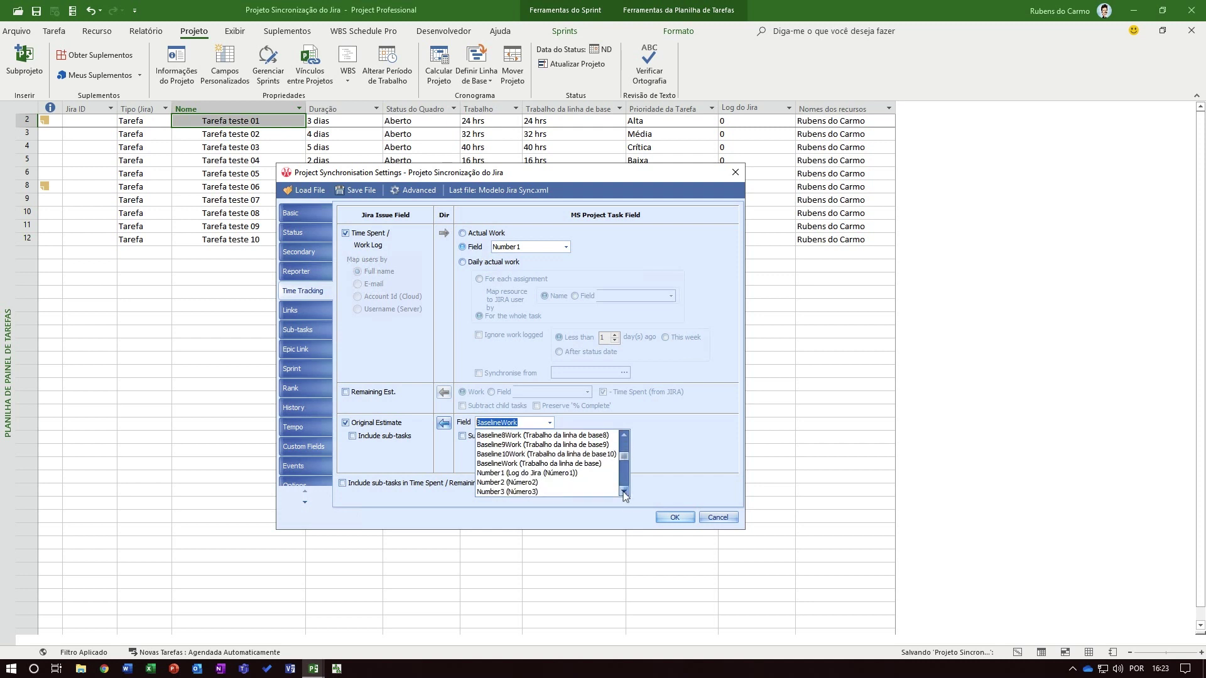
click(623, 436)
click(623, 436)
click(623, 437)
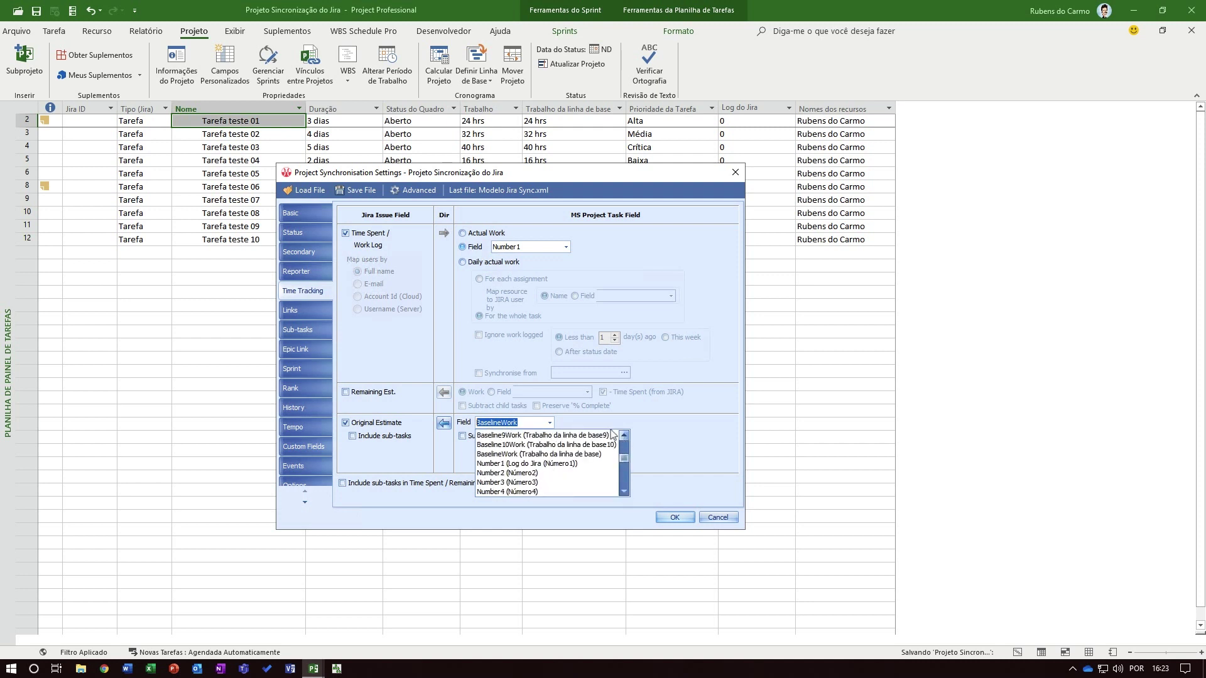
click(568, 454)
click(545, 424)
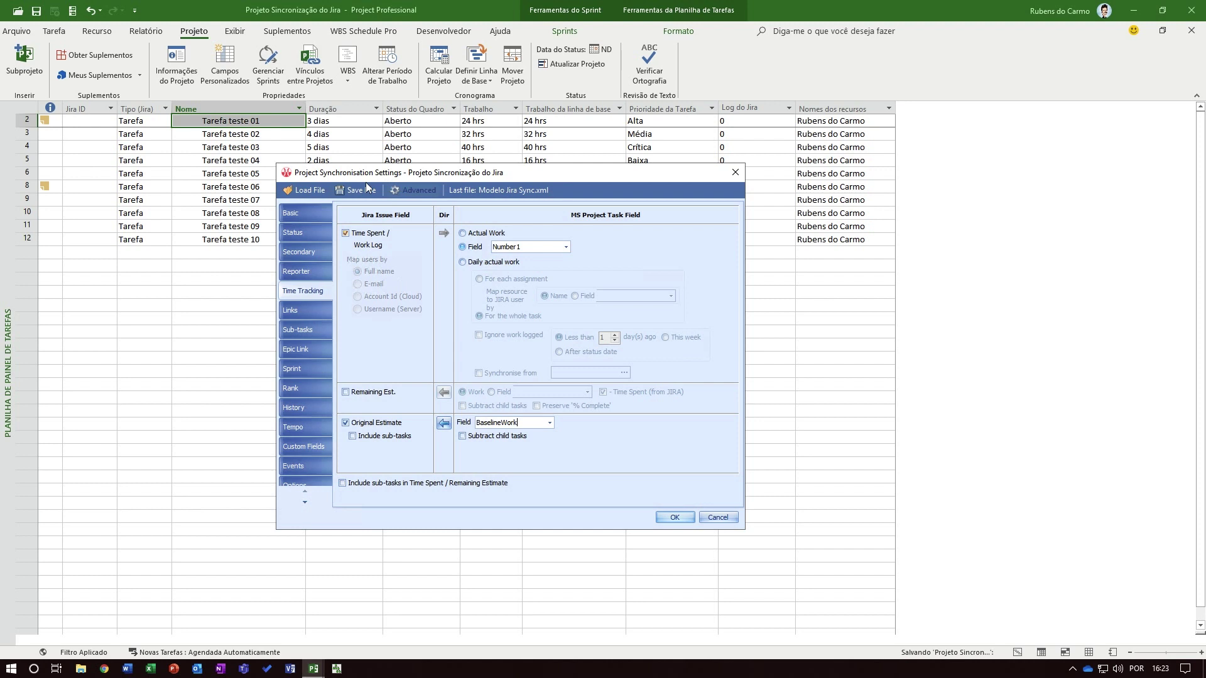
Open the Links settings and delete the existing mapping between é sucessora de and Predecessors.
click(289, 311)
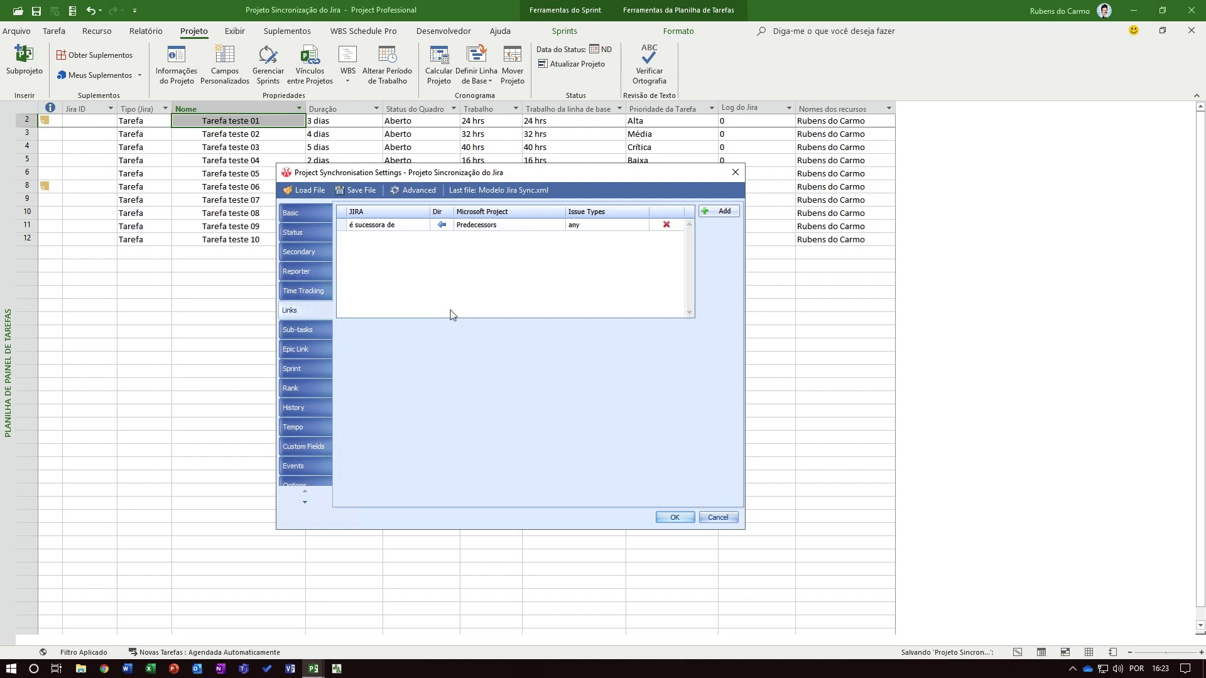
click(383, 227)
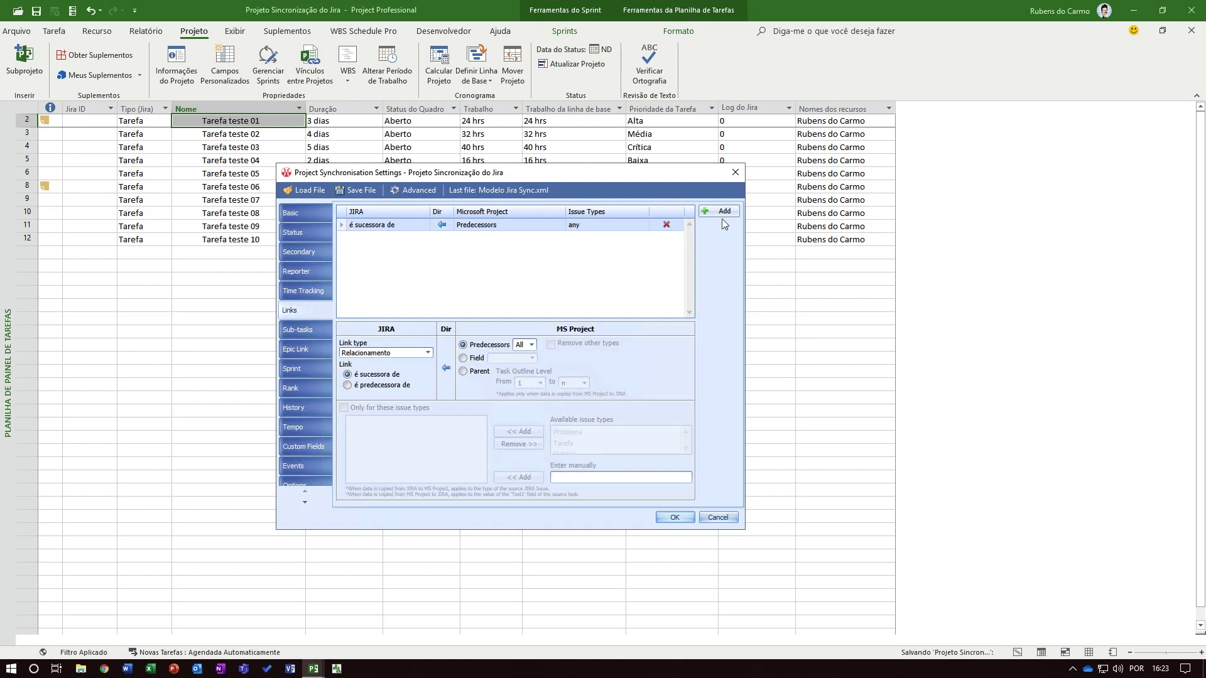
click(665, 224)
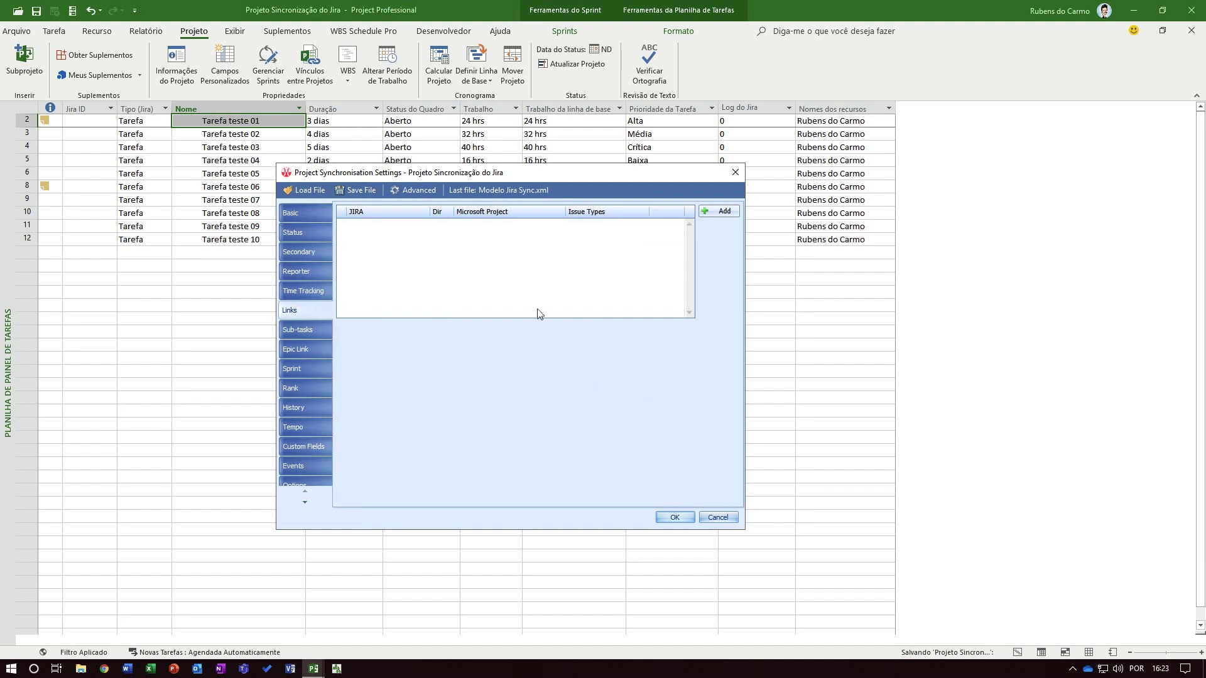
Add a new link mapping with link type Relacionamento and the link é sucessora de.
click(721, 211)
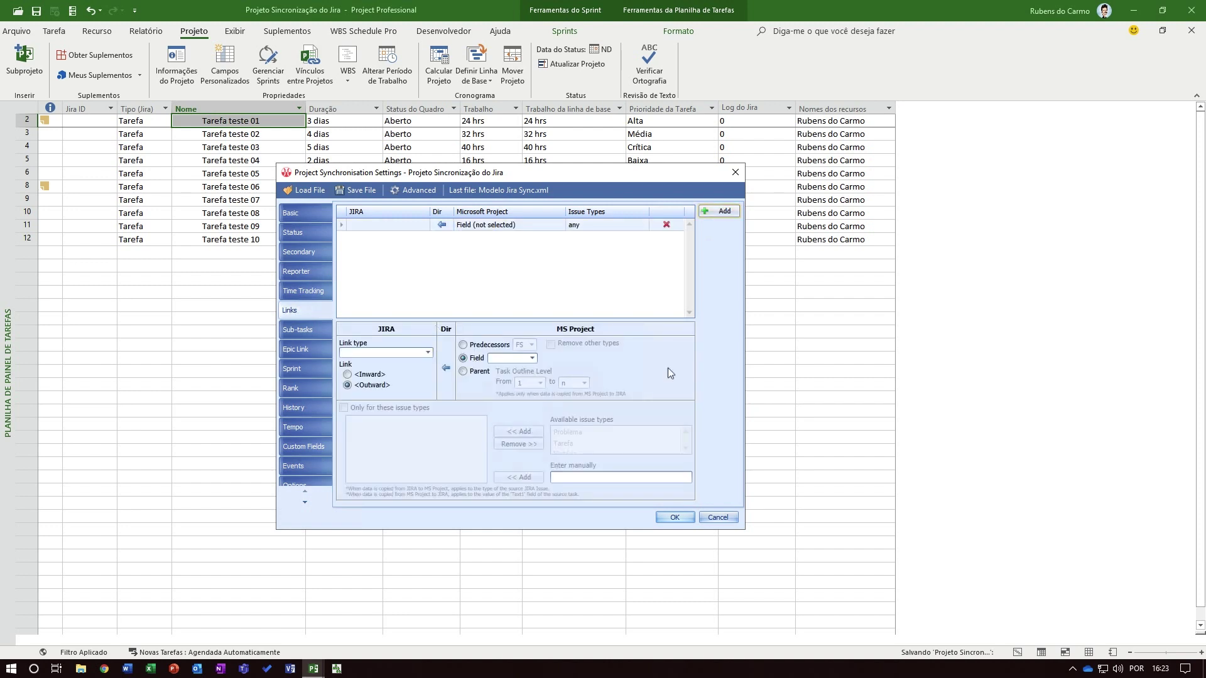
click(427, 353)
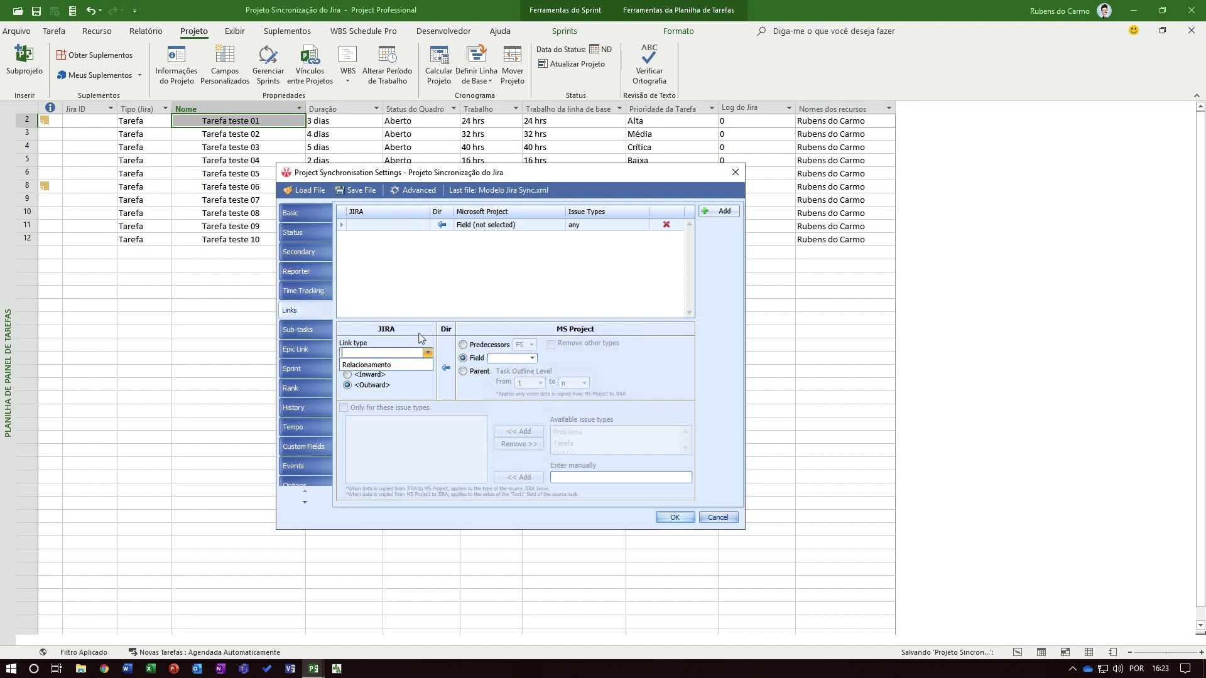
click(377, 365)
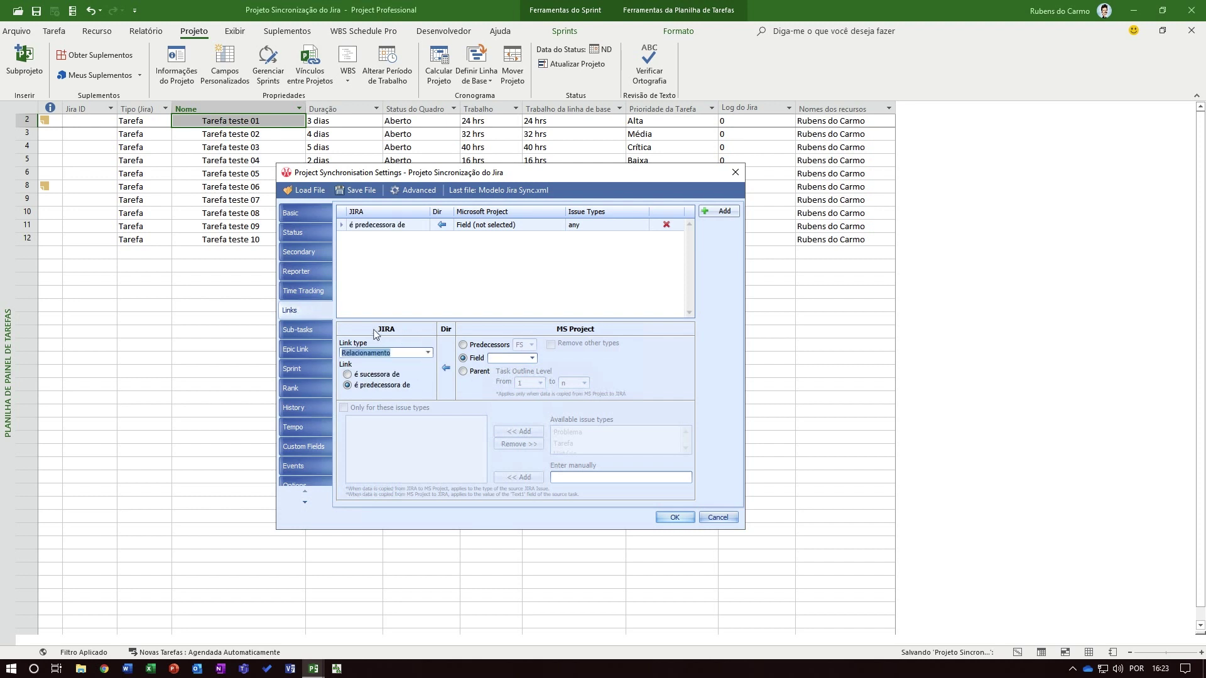
click(367, 376)
Map the new link to Predecessors of type All, keeping the direction from Project to Jira, and accept the synchronisation settings.
click(532, 358)
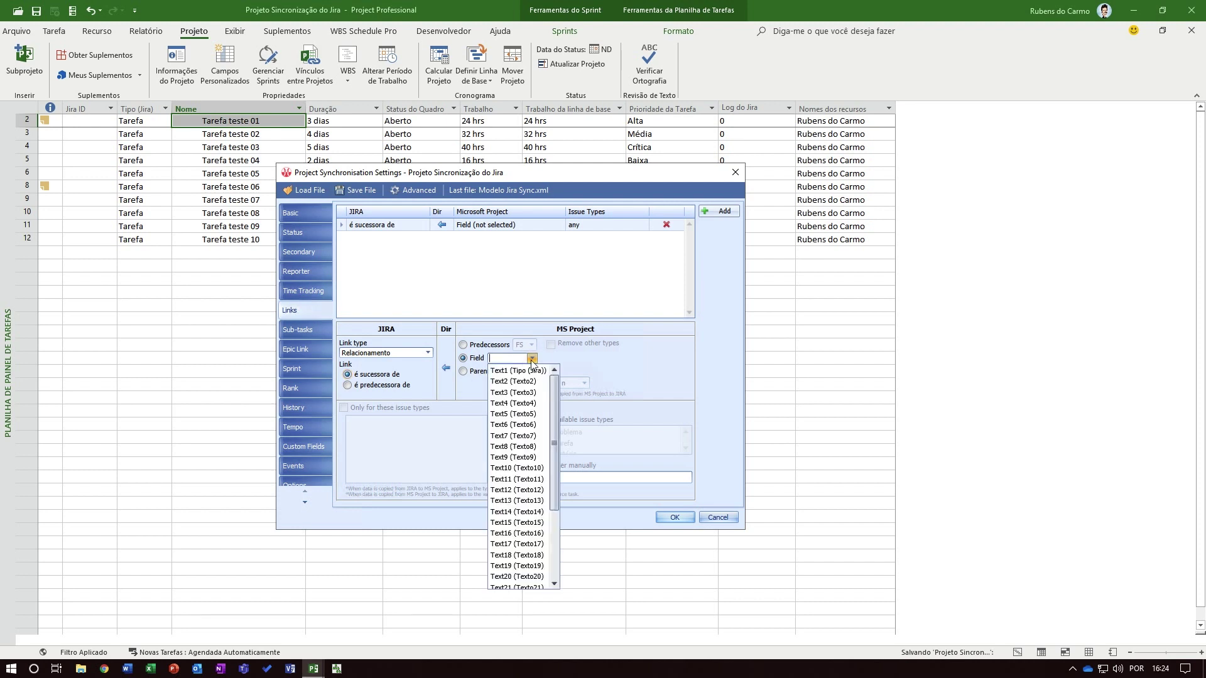
click(532, 358)
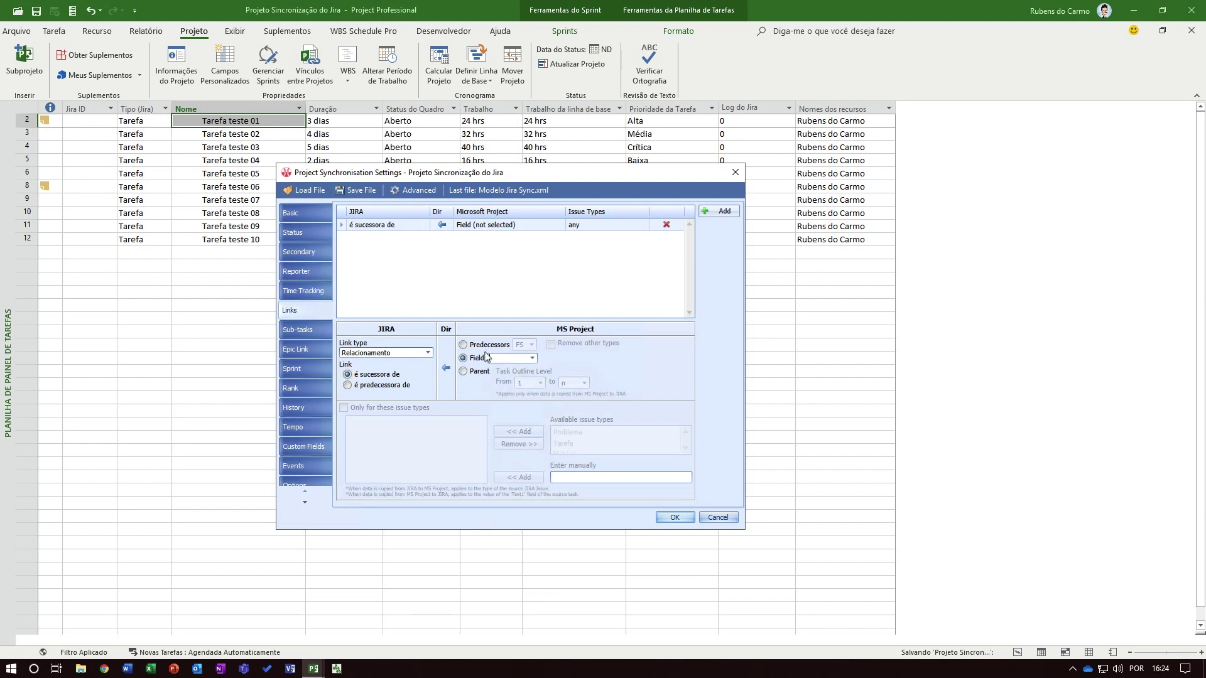
click(464, 345)
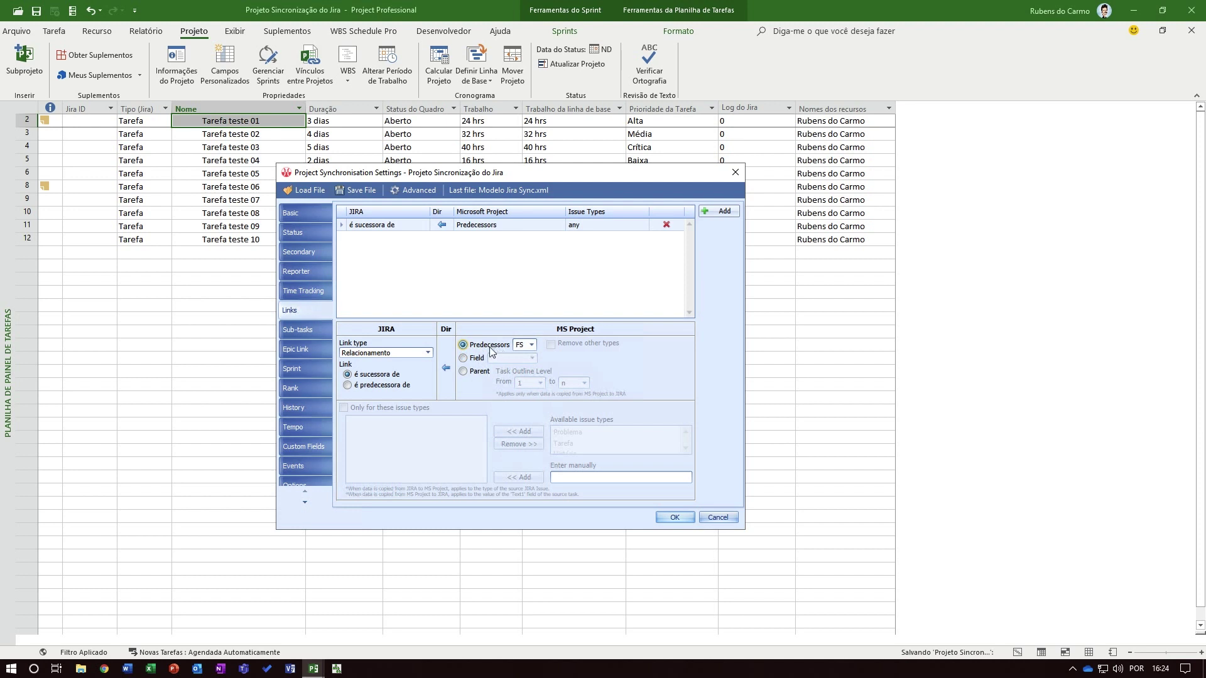
click(531, 345)
click(521, 402)
click(445, 373)
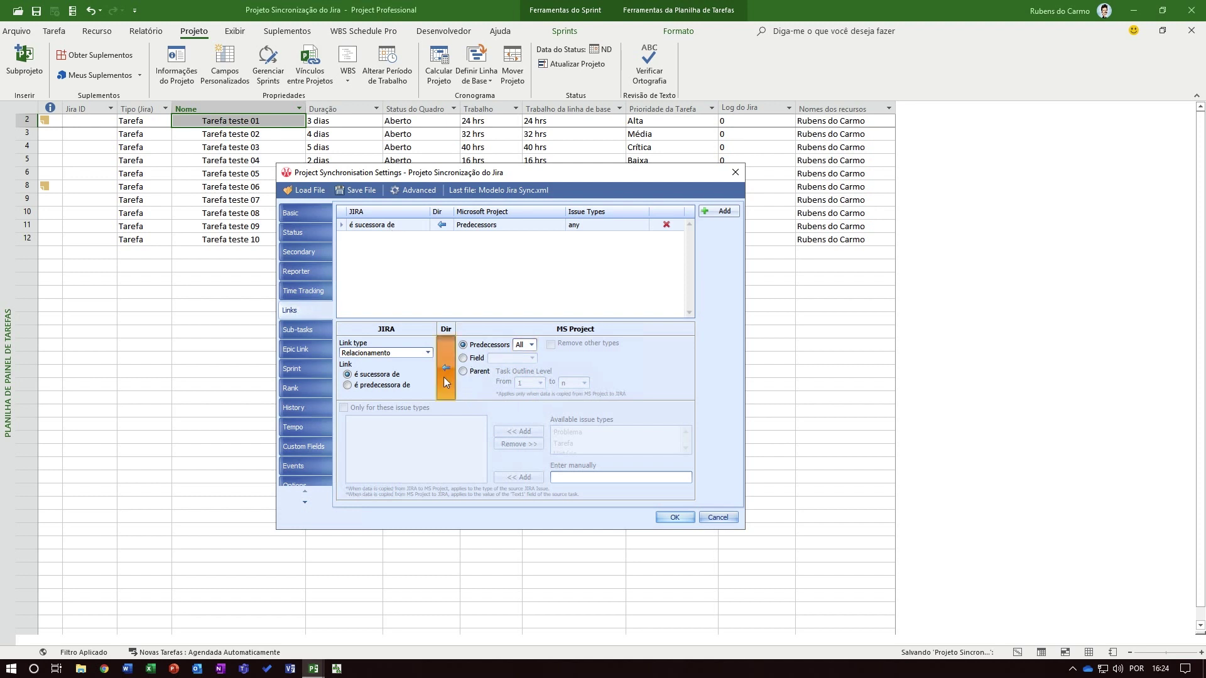
click(445, 372)
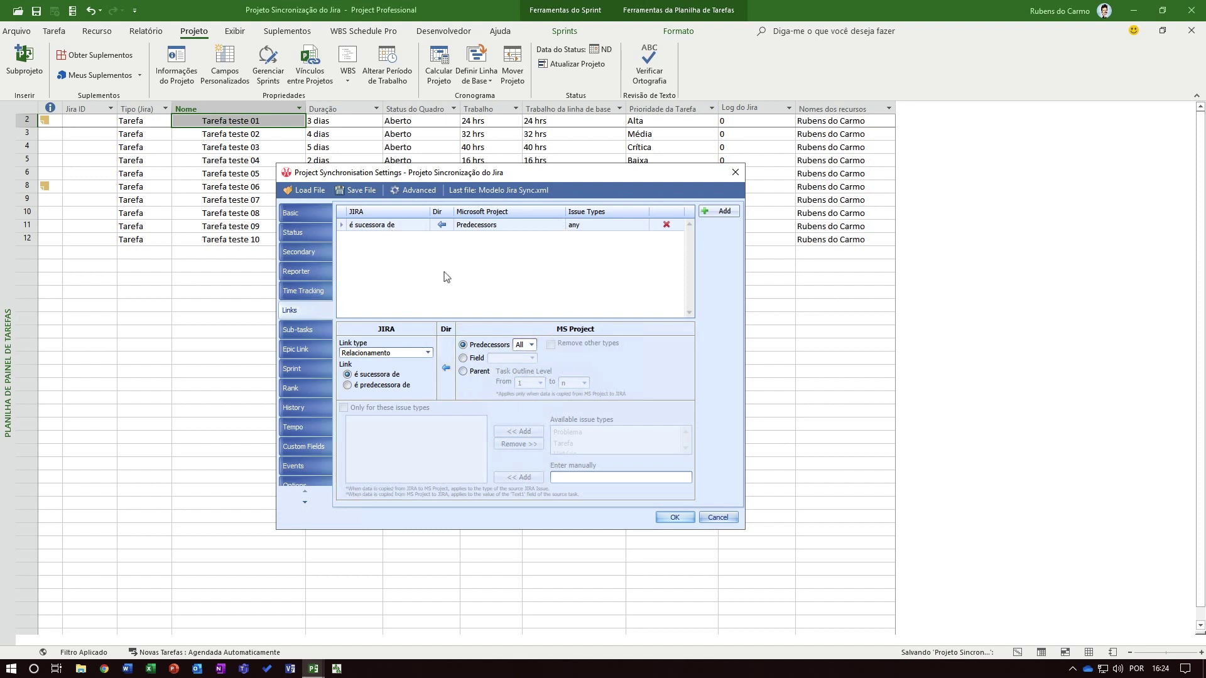
click(531, 345)
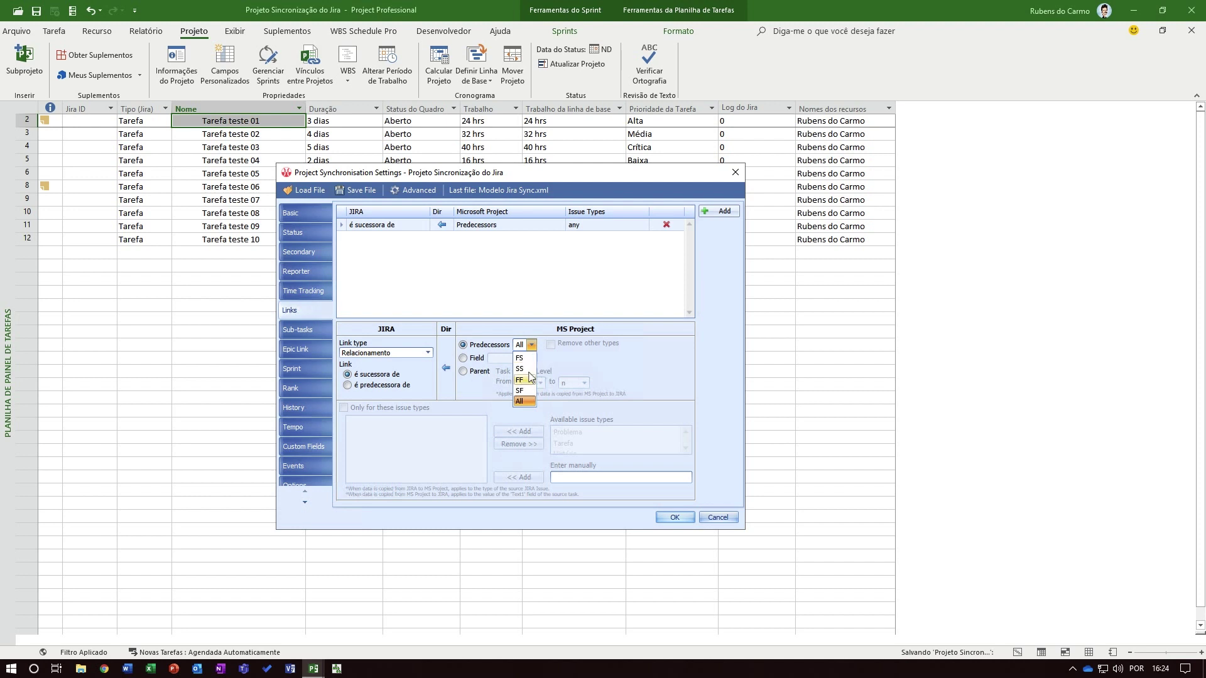
click(522, 402)
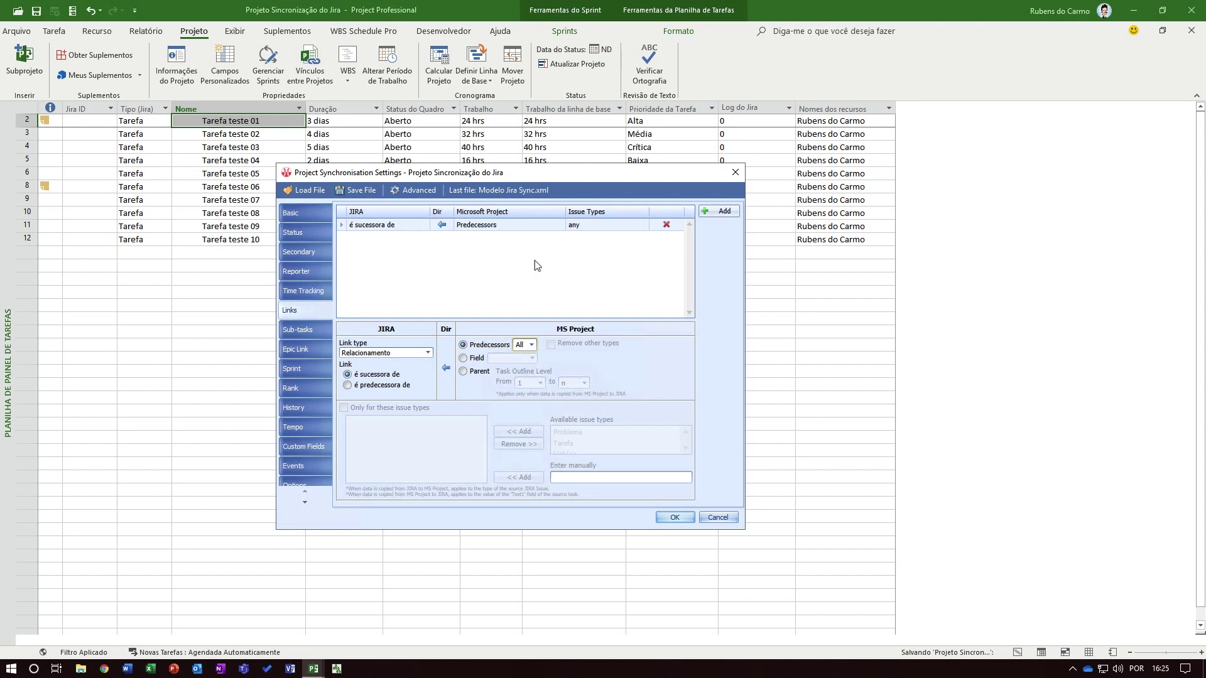
click(674, 517)
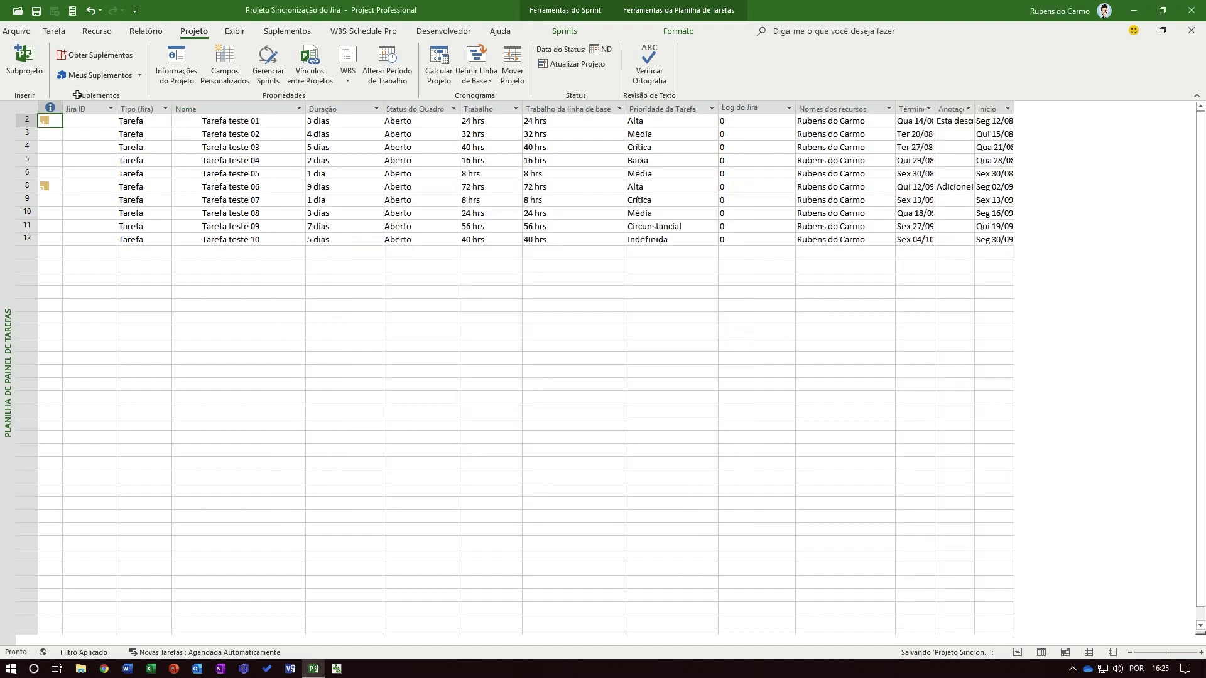
Switch to the Gráfico de Gantt Corporativo view and bring its Predecessoras column into view.
click(53, 31)
click(28, 78)
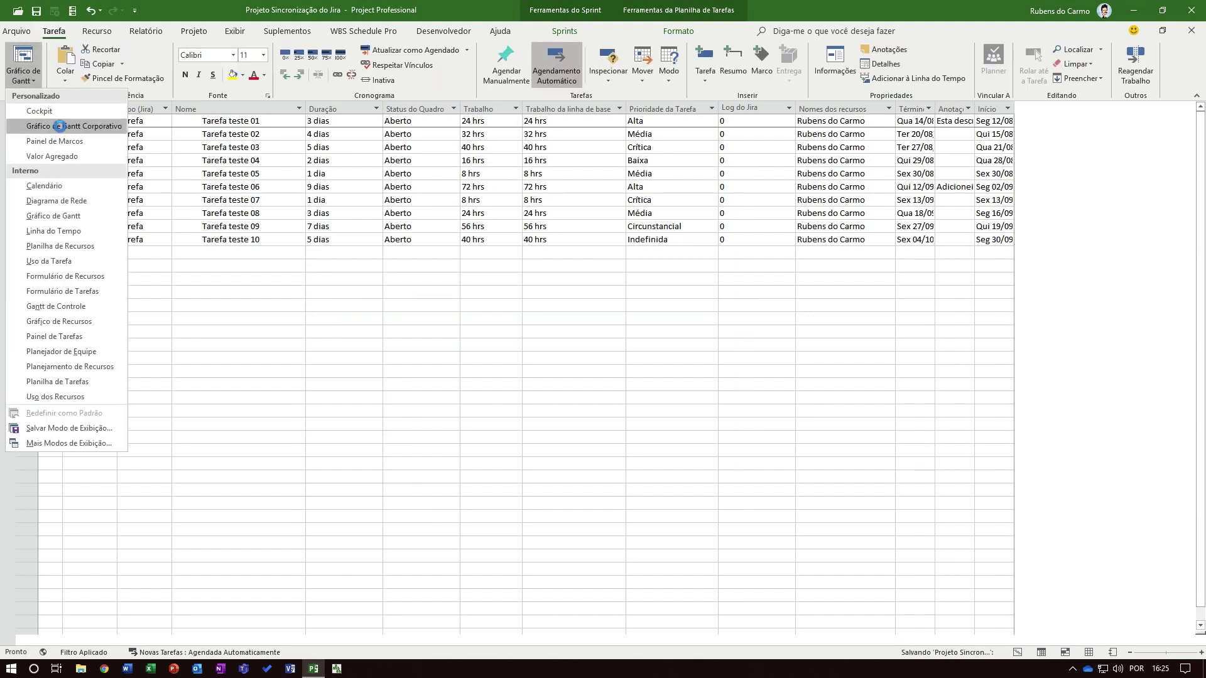
click(61, 127)
drag(305, 640, 528, 634)
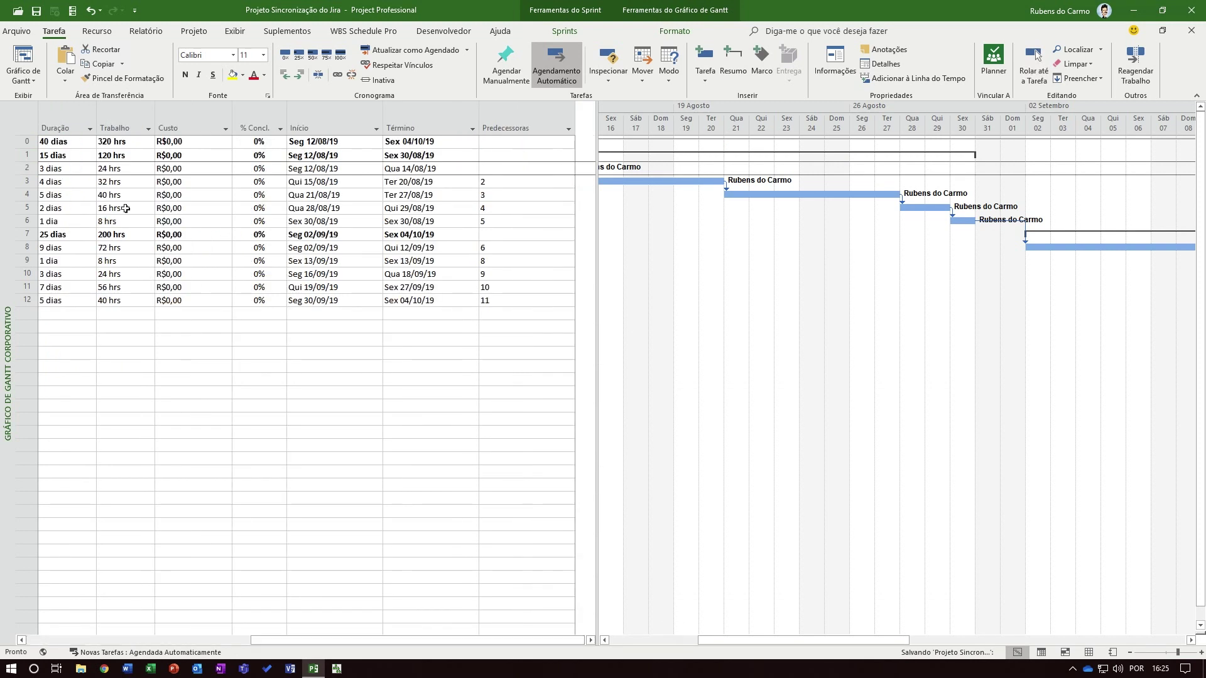
Examine the Predecessoras values of tasks 4 to 6 against their task names, durations and dates.
click(496, 220)
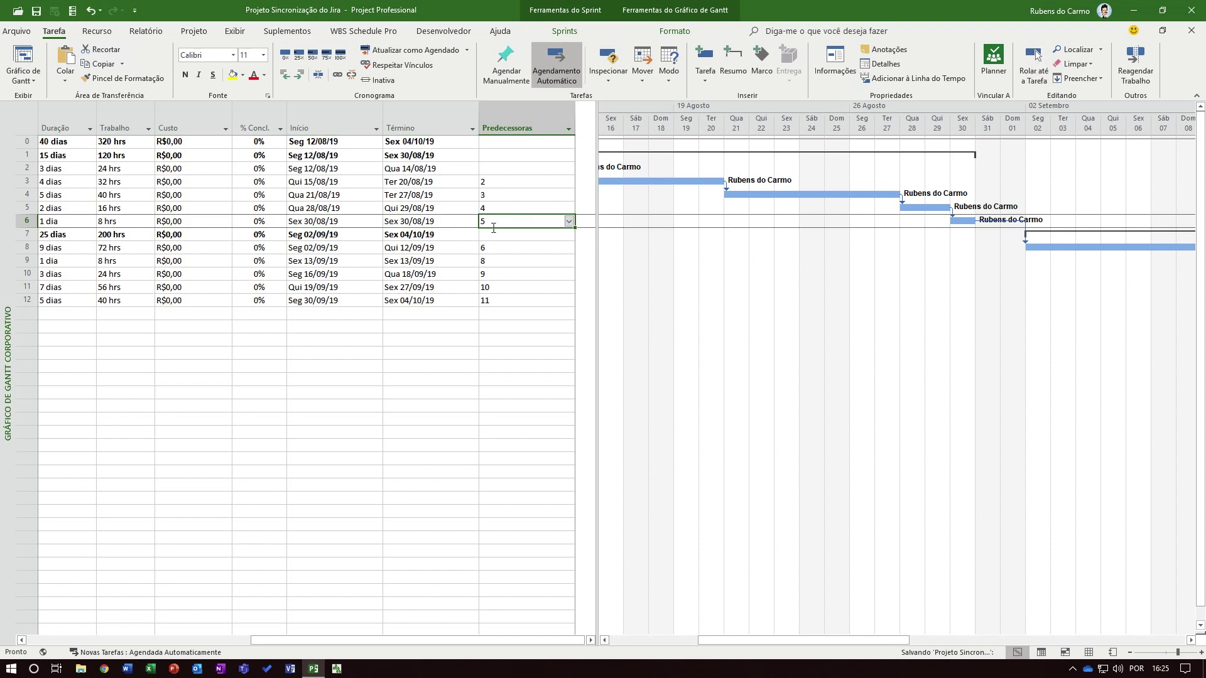
drag(421, 641, 166, 641)
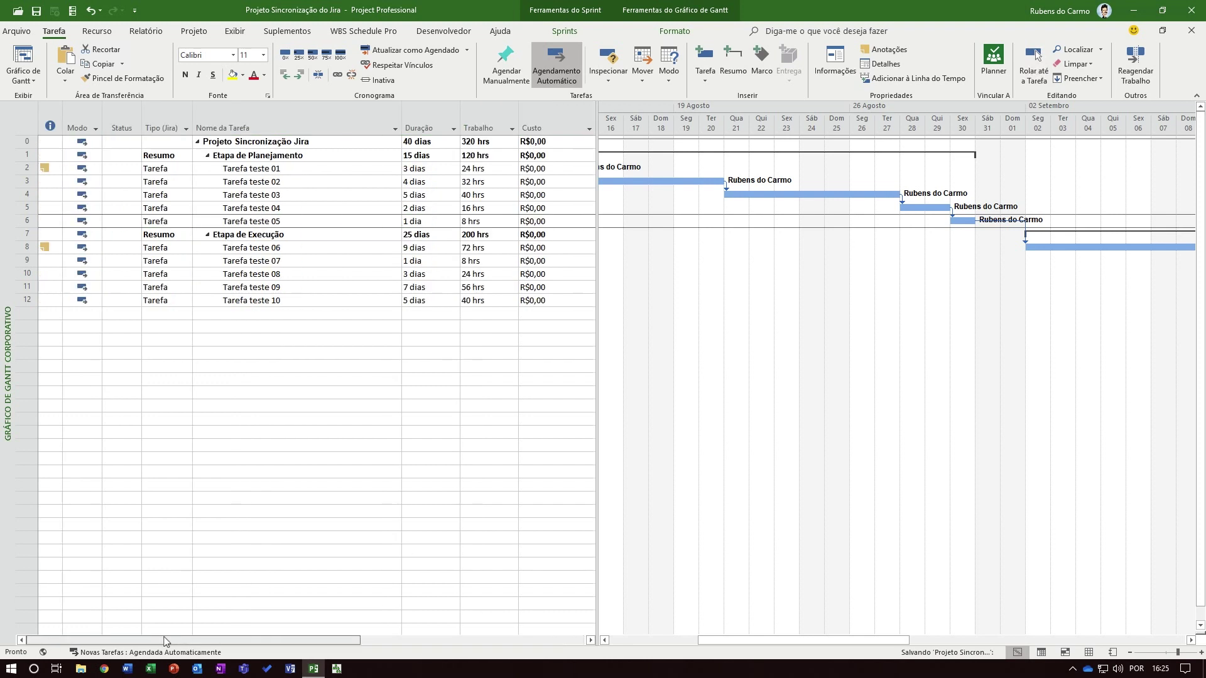
click(401, 642)
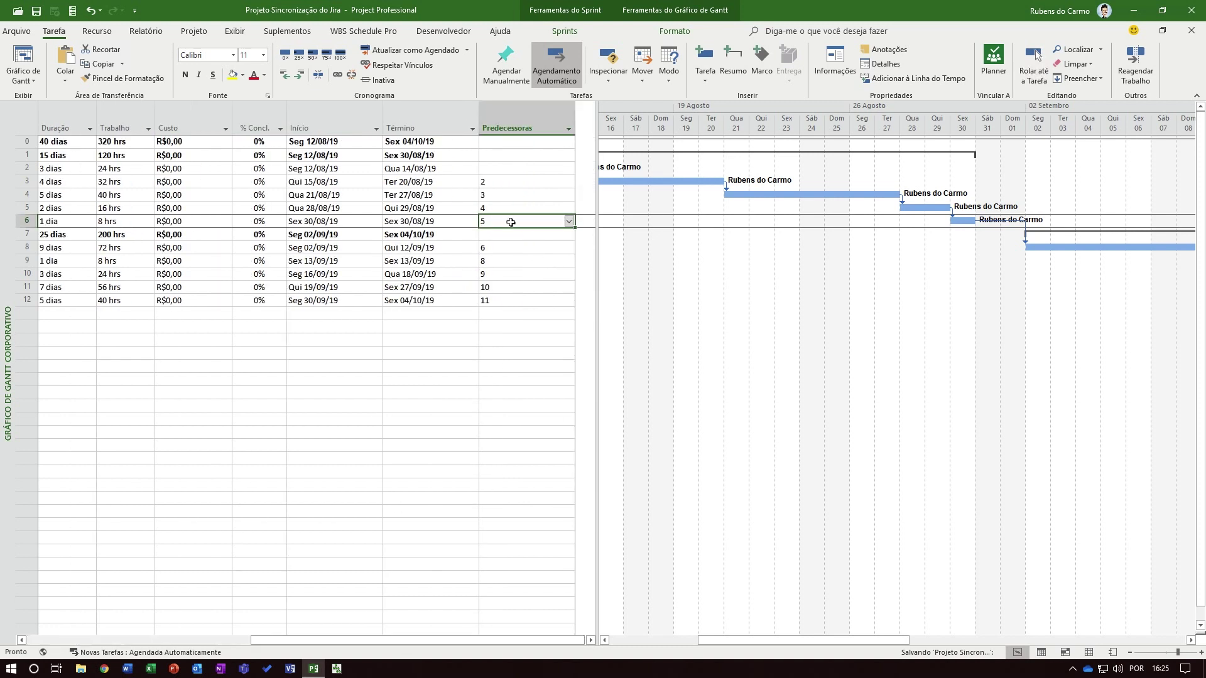
click(14, 208)
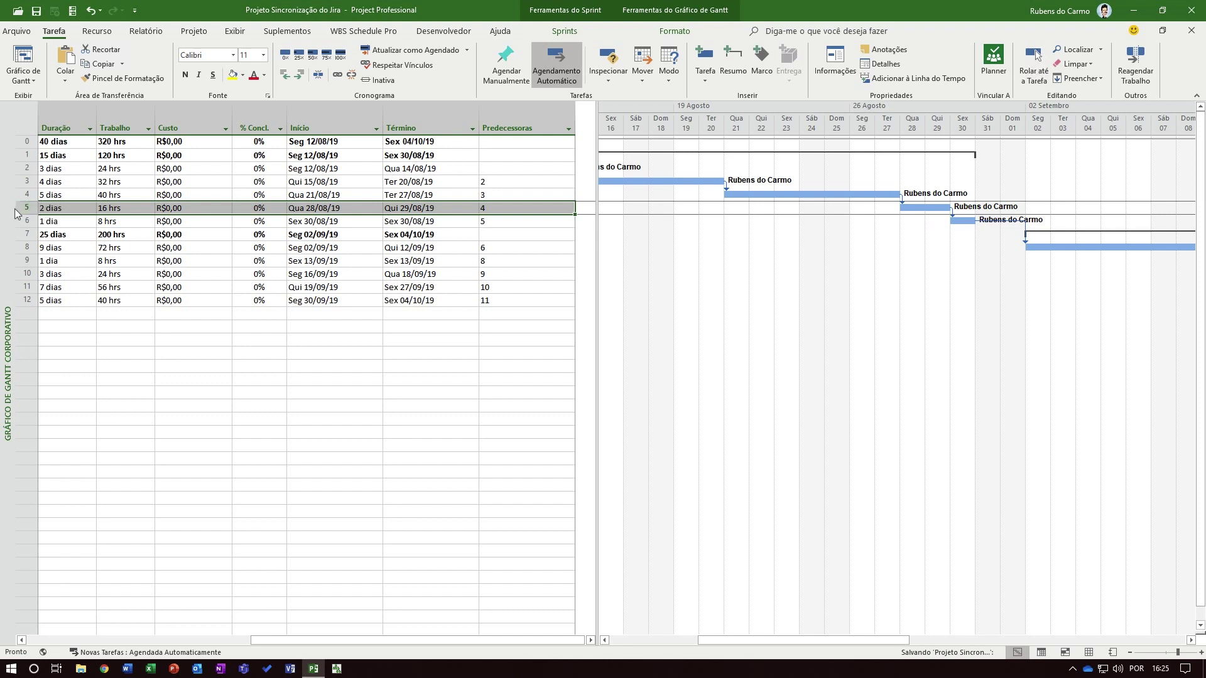
click(19, 194)
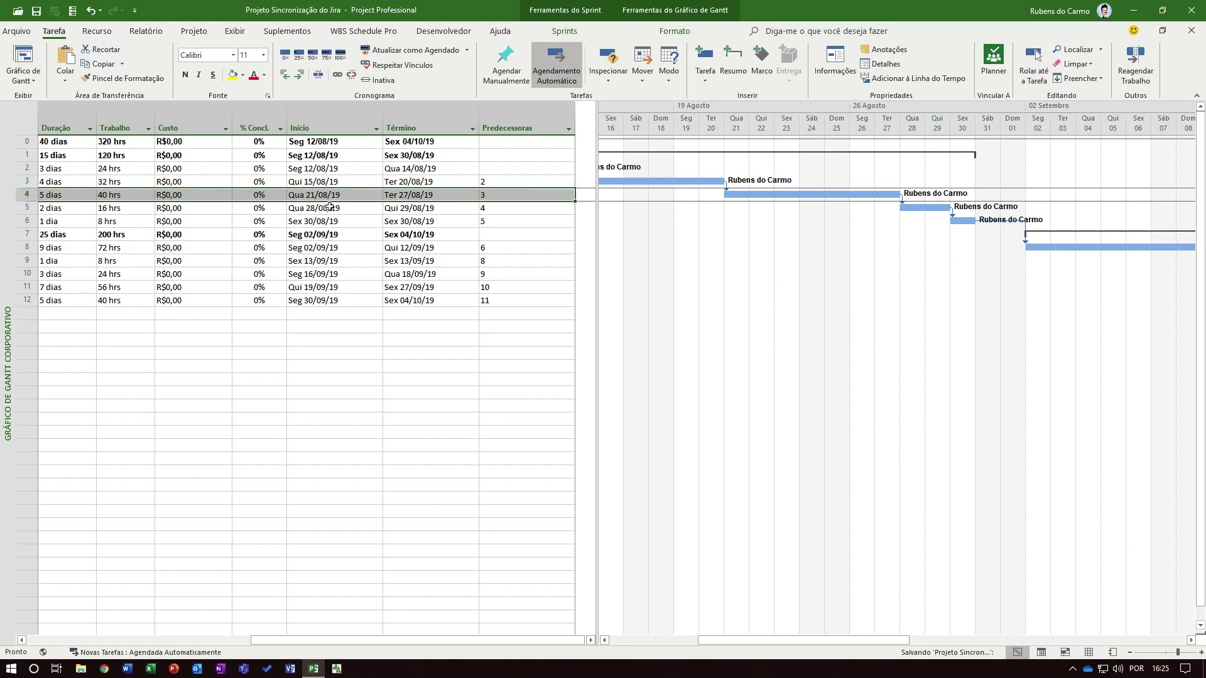
click(61, 221)
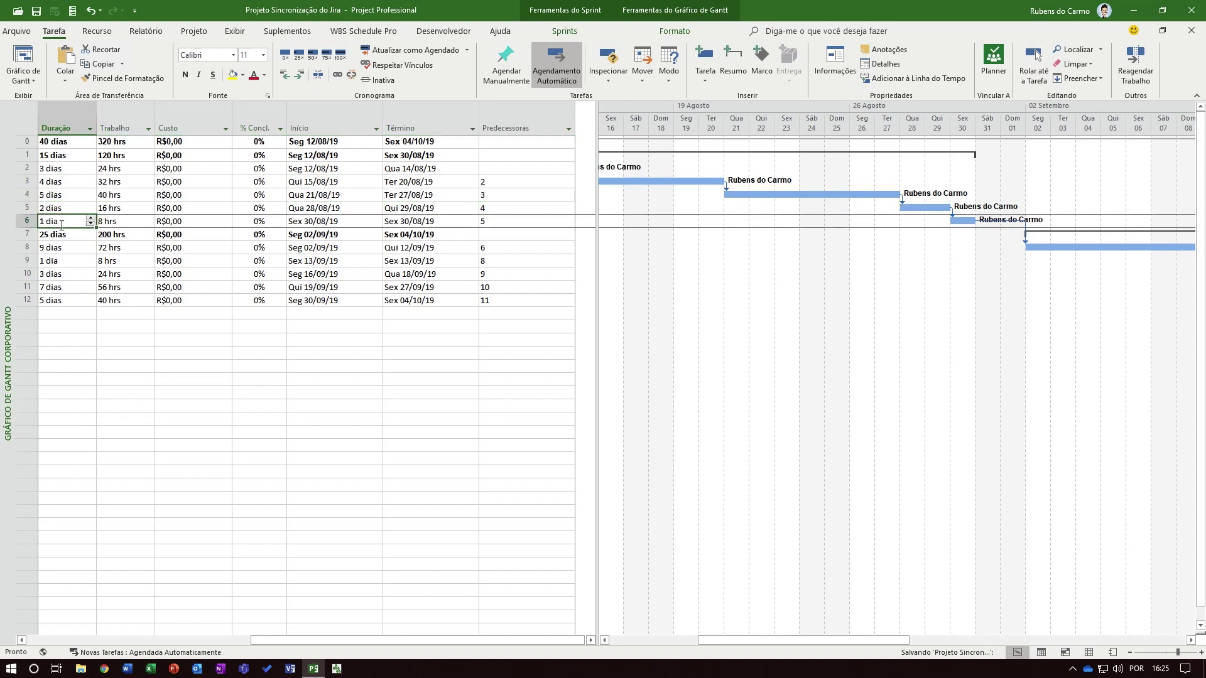
click(452, 221)
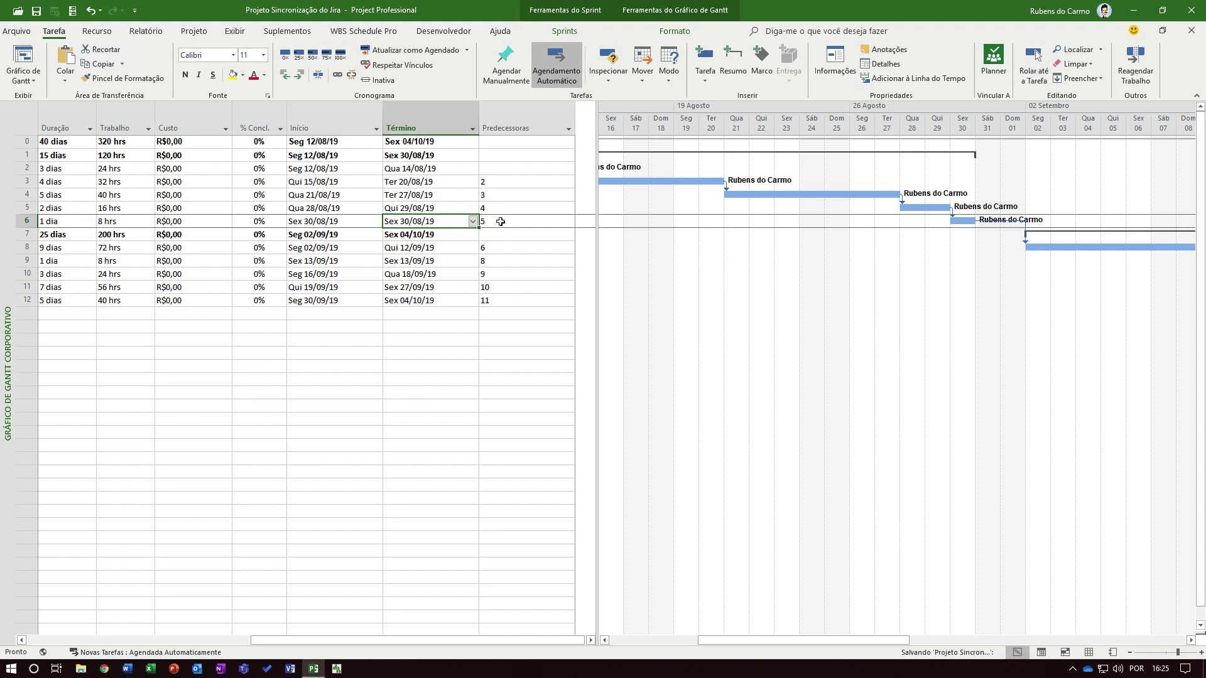
click(184, 210)
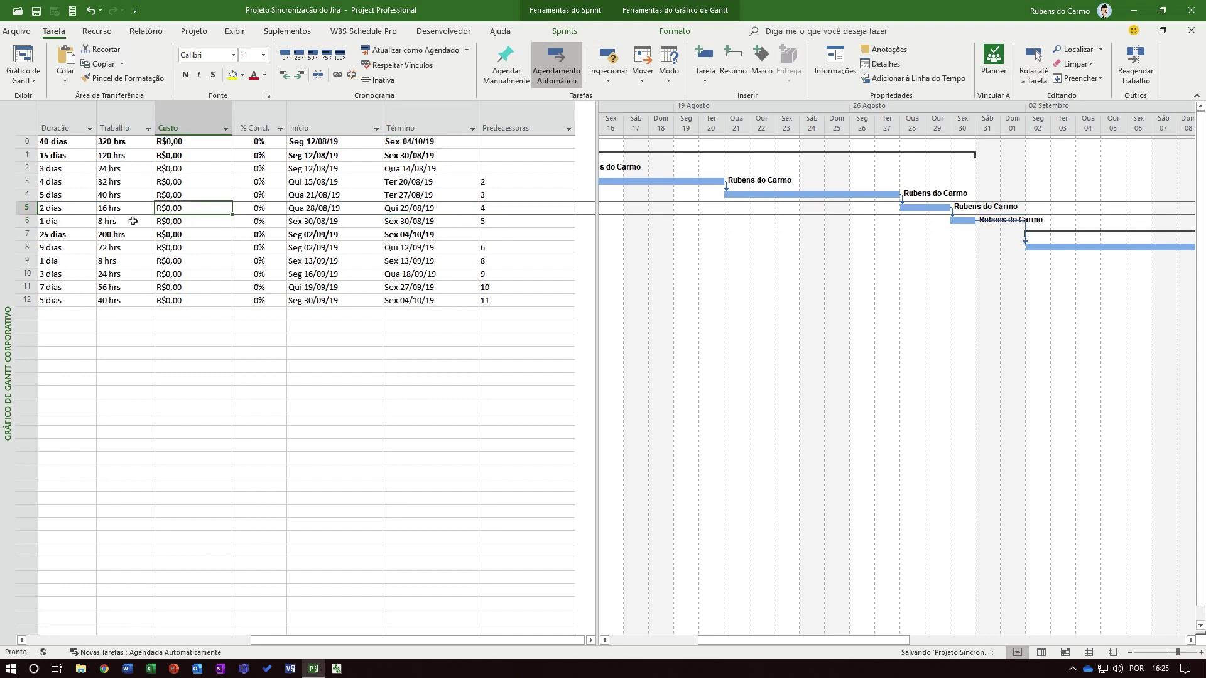
click(65, 218)
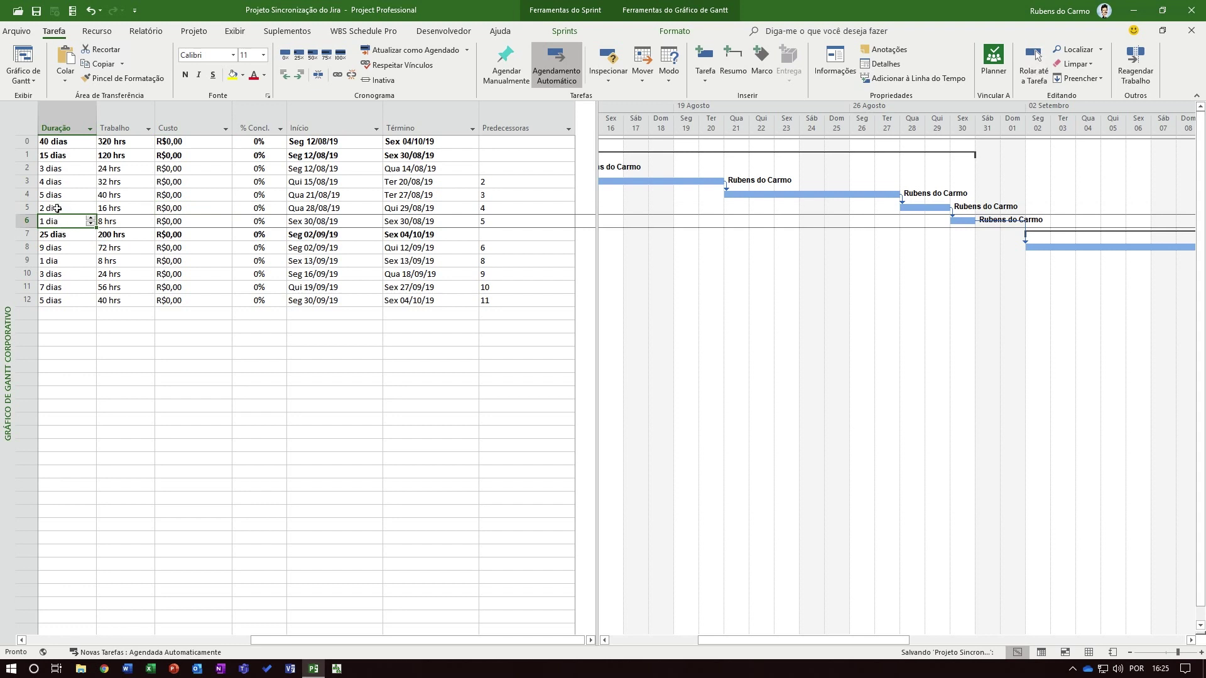
click(57, 209)
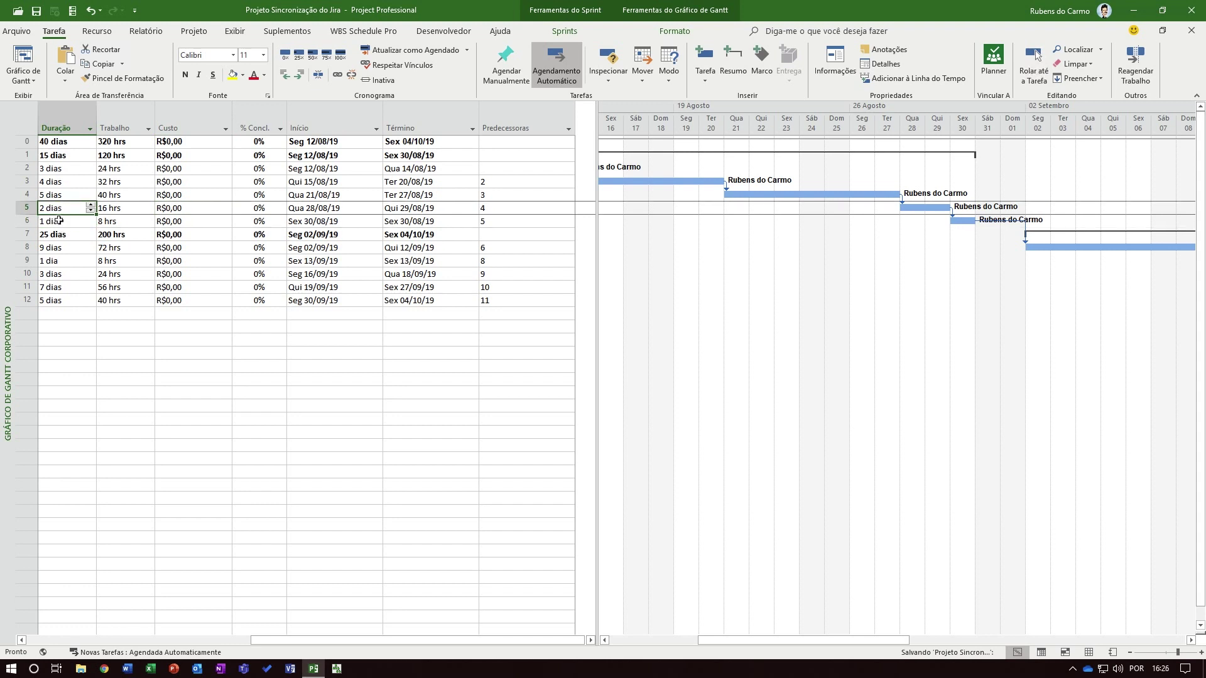
click(54, 221)
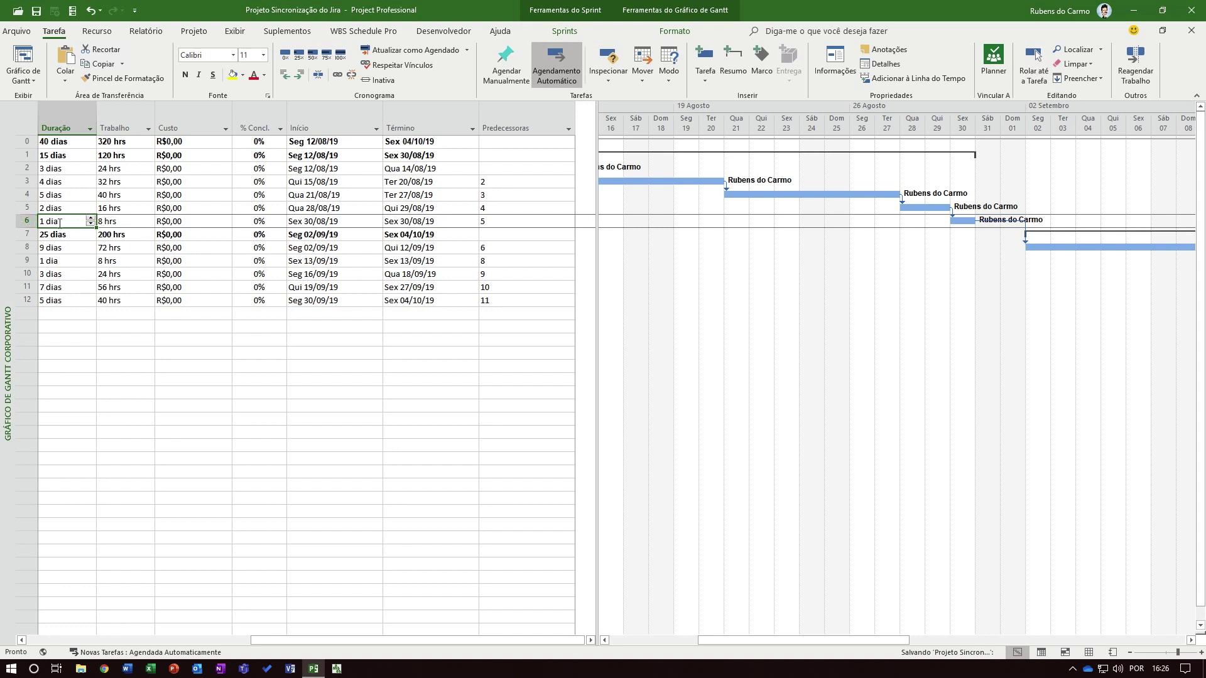
click(25, 221)
click(529, 222)
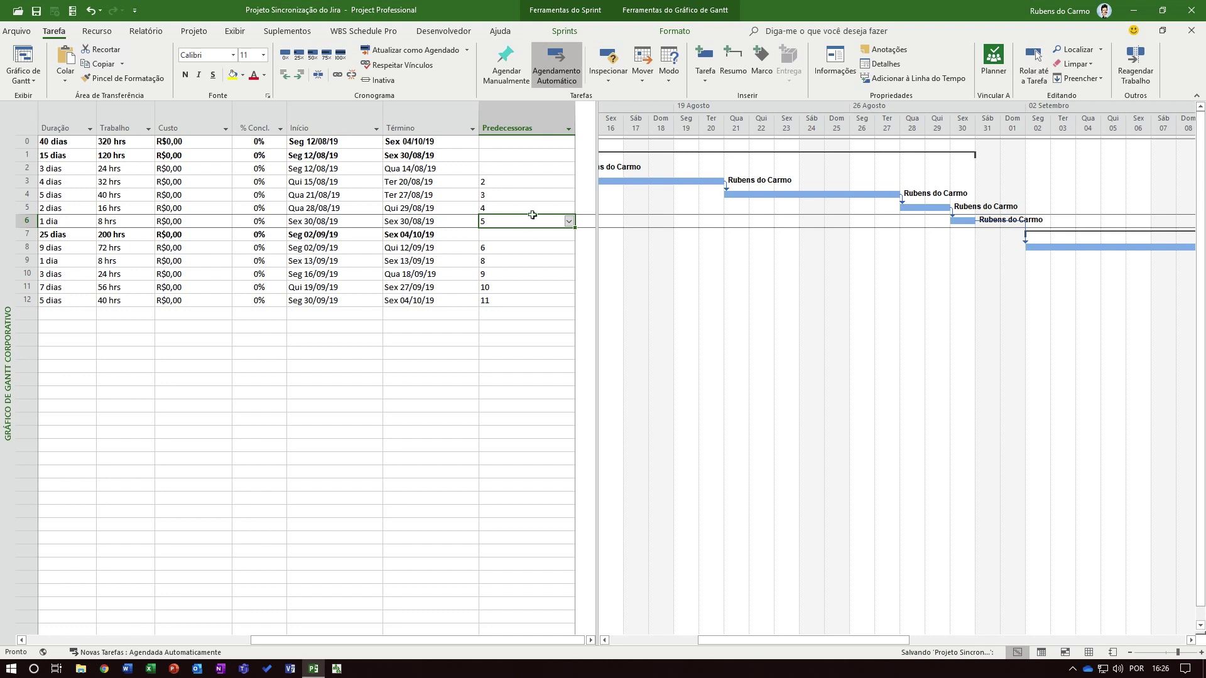
click(23, 224)
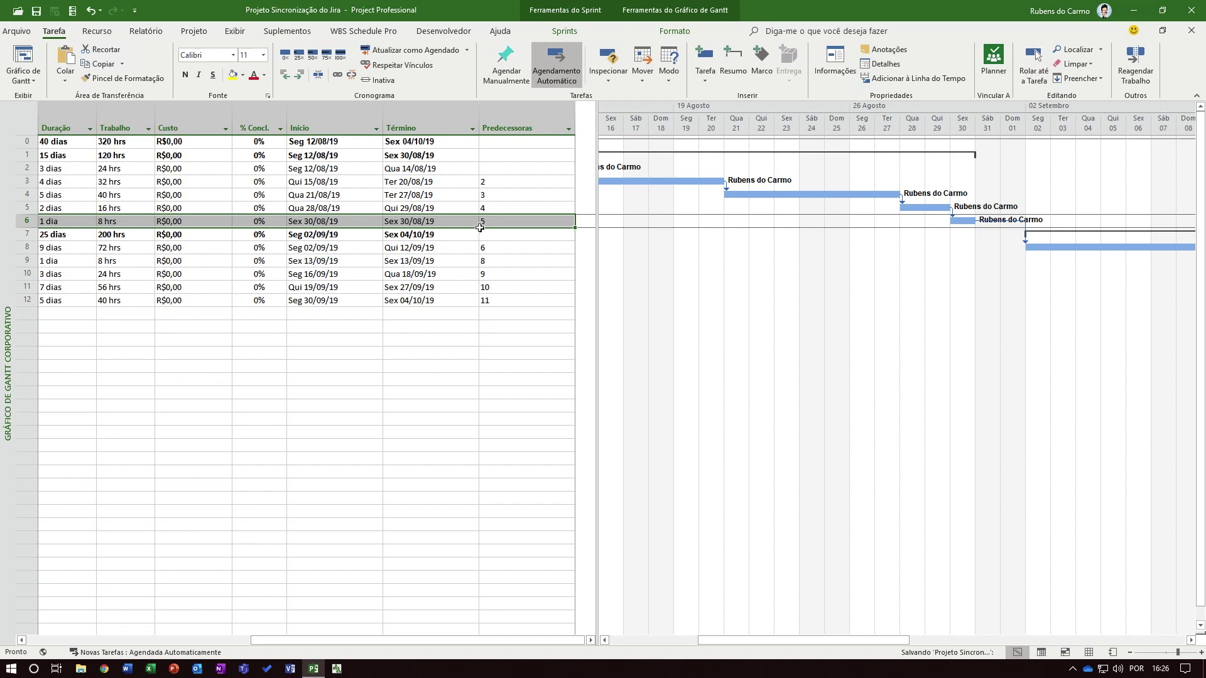
Reopen the JIRA project synchronisation settings and review the Links, Sub-tasks and Epic Link mappings.
click(72, 10)
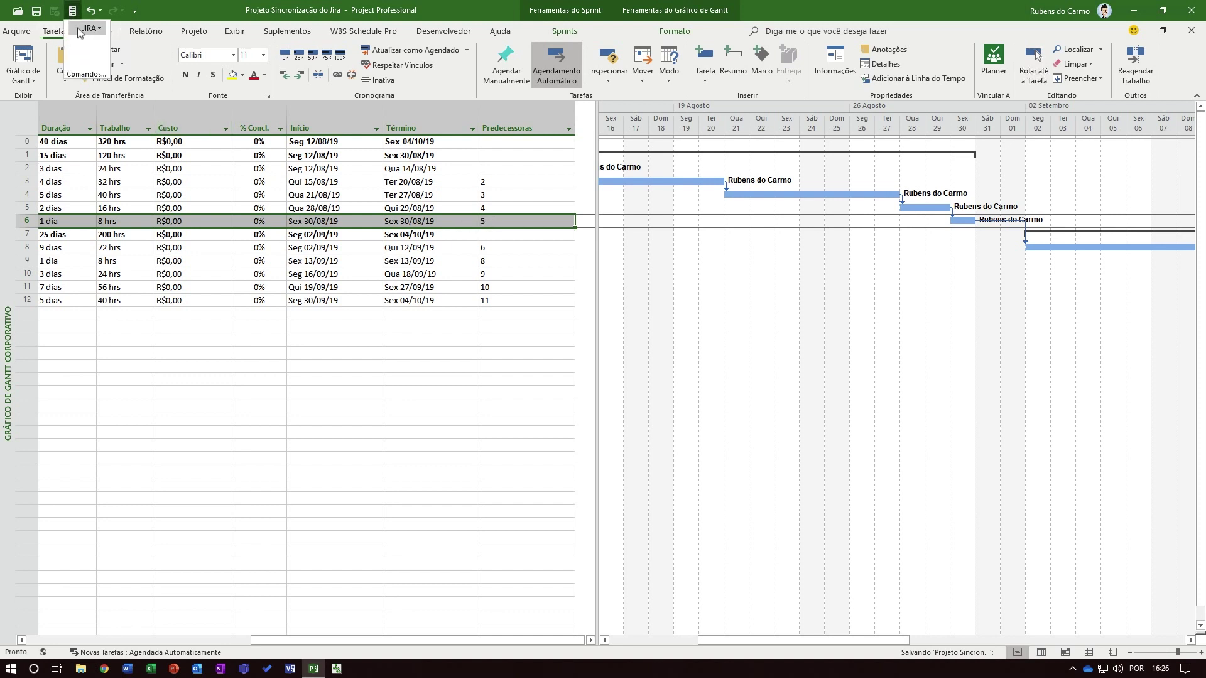
click(89, 28)
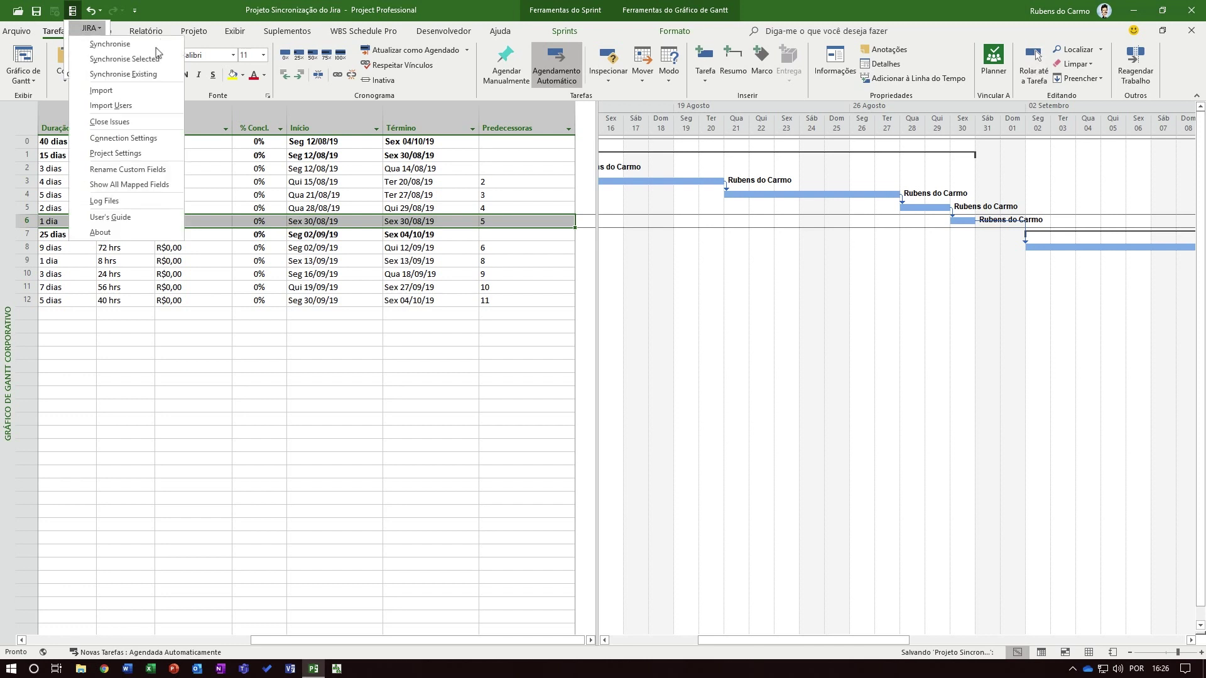
click(121, 154)
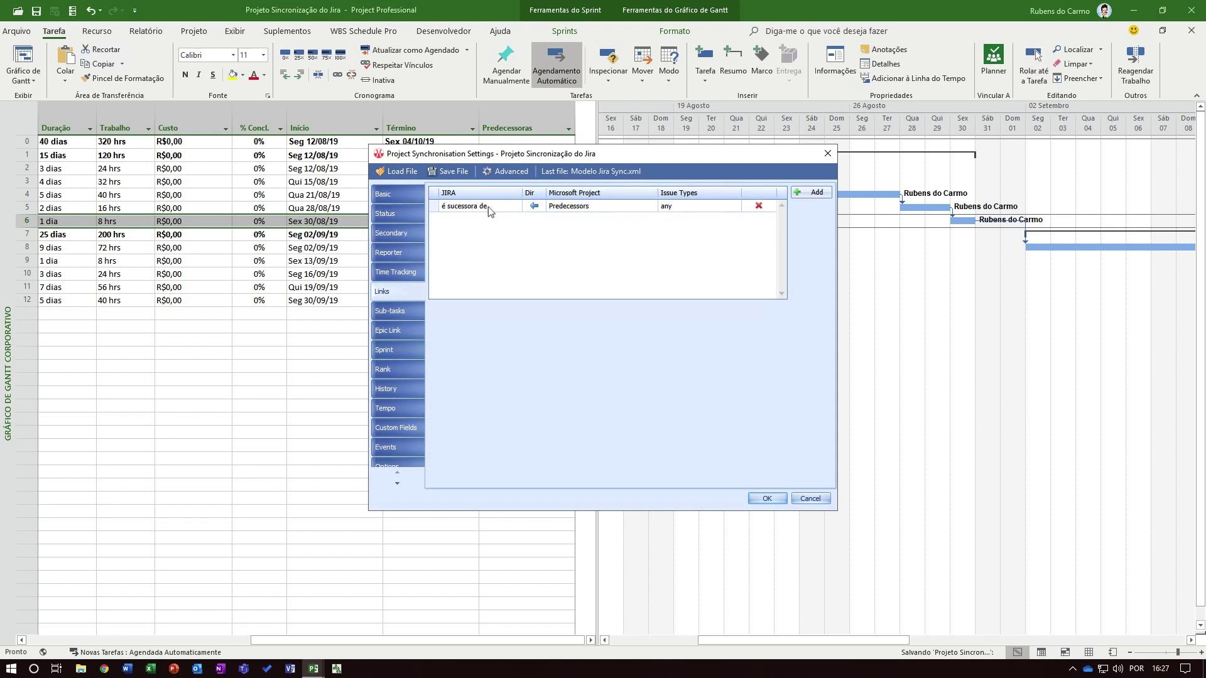
drag(583, 157, 515, 241)
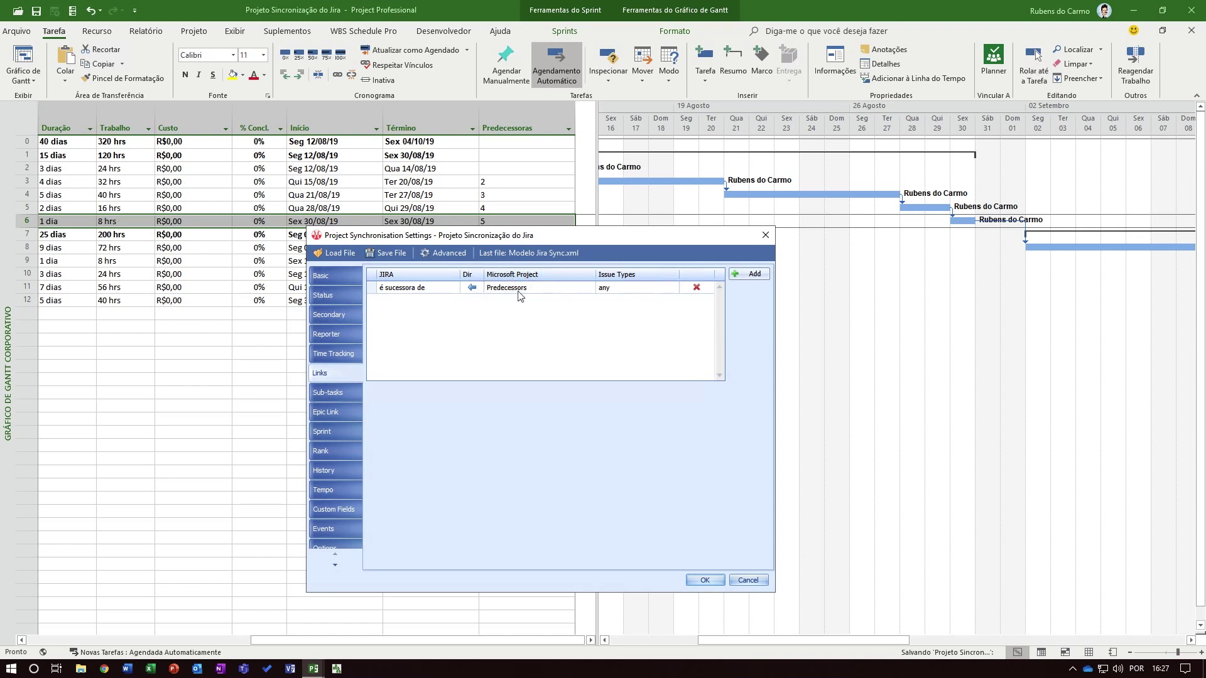
click(345, 396)
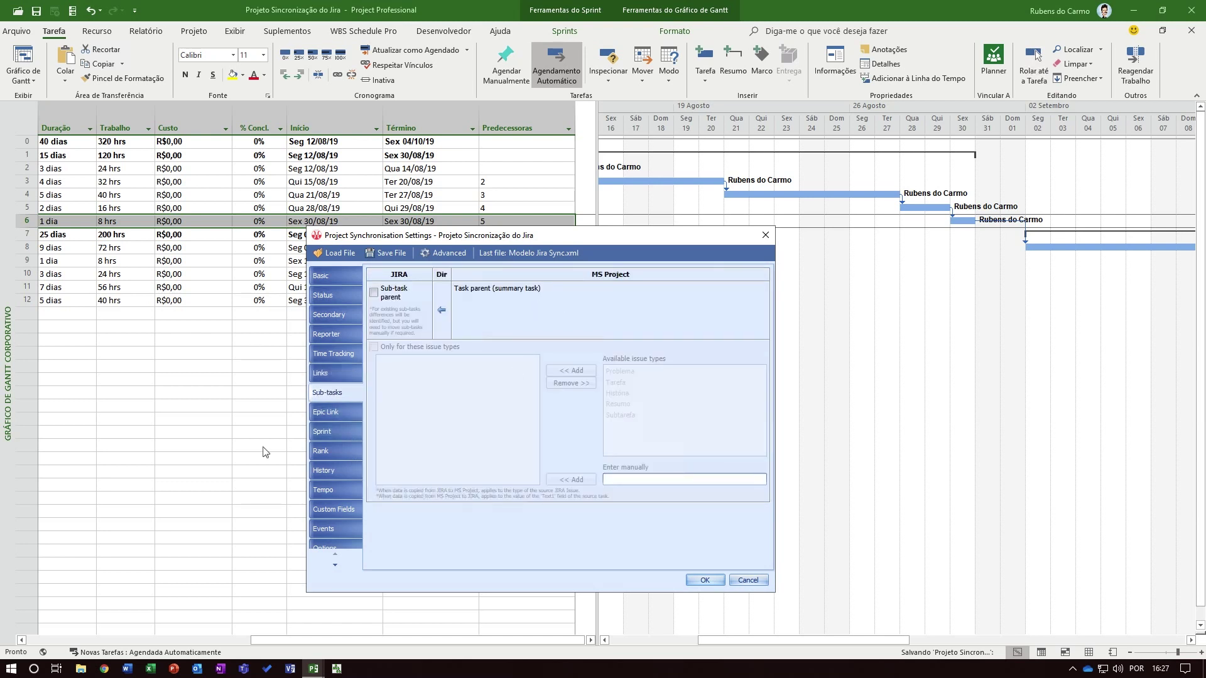
click(332, 413)
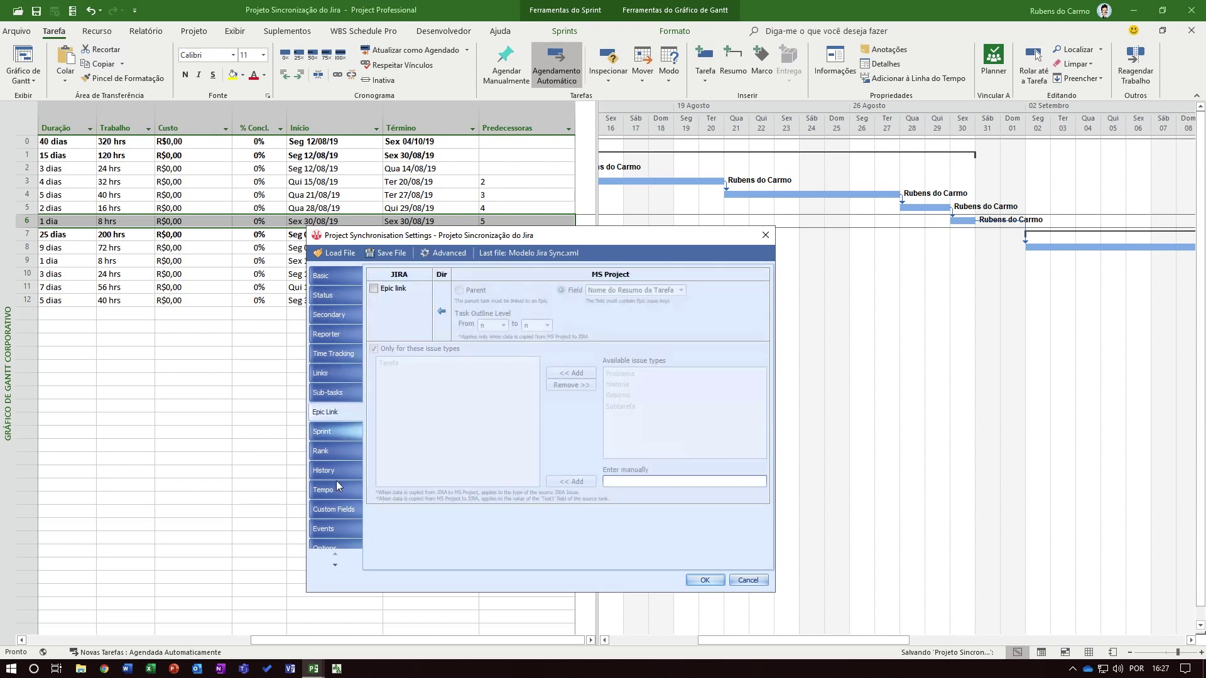
Try enabling the Sprint Name mapping with the Sprint field, check its Board choices, and disable it.
click(327, 433)
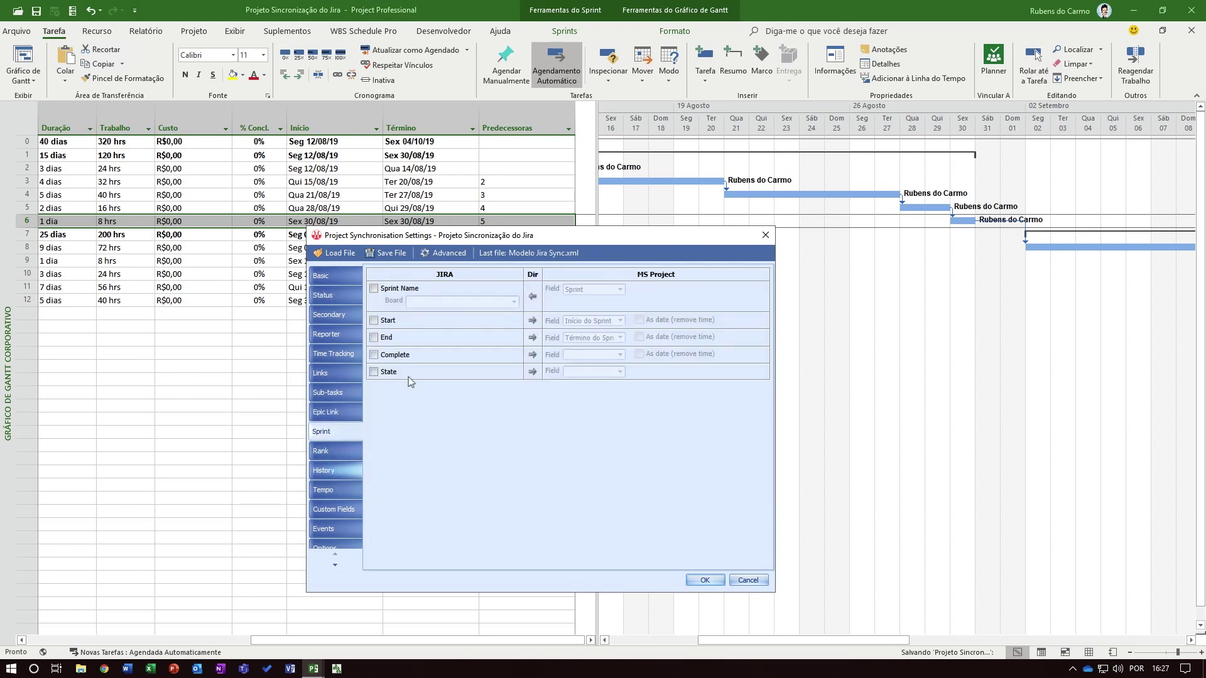
click(405, 291)
click(439, 302)
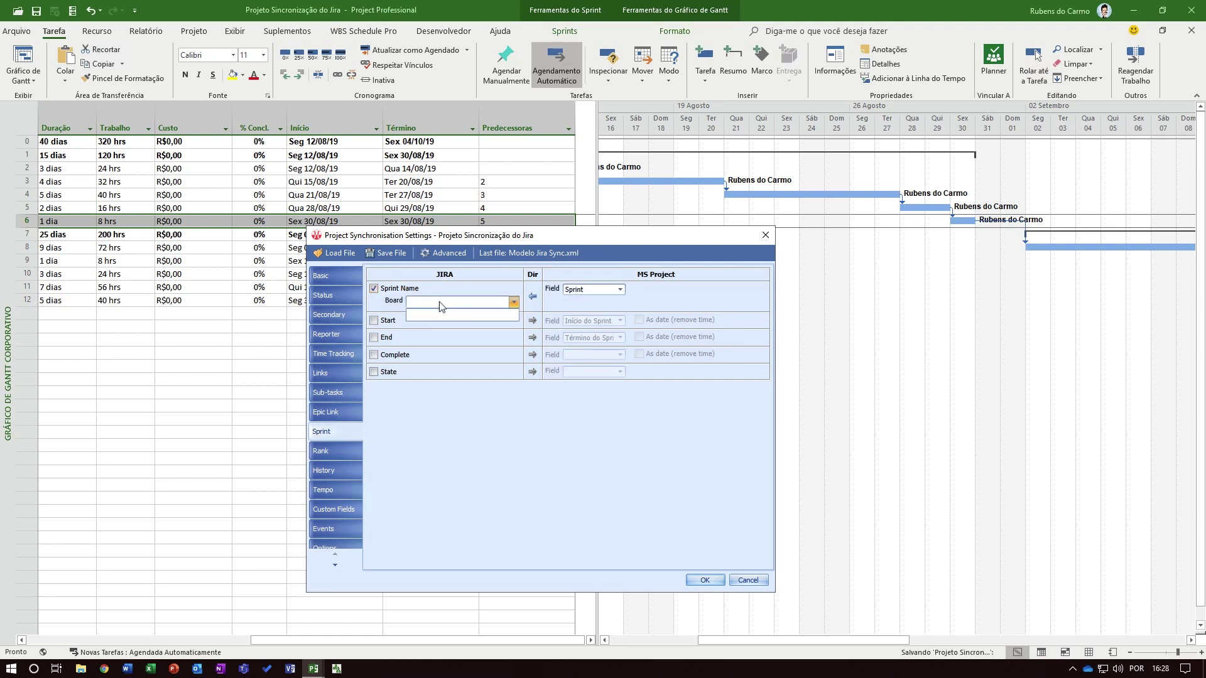
click(430, 302)
click(593, 290)
click(592, 291)
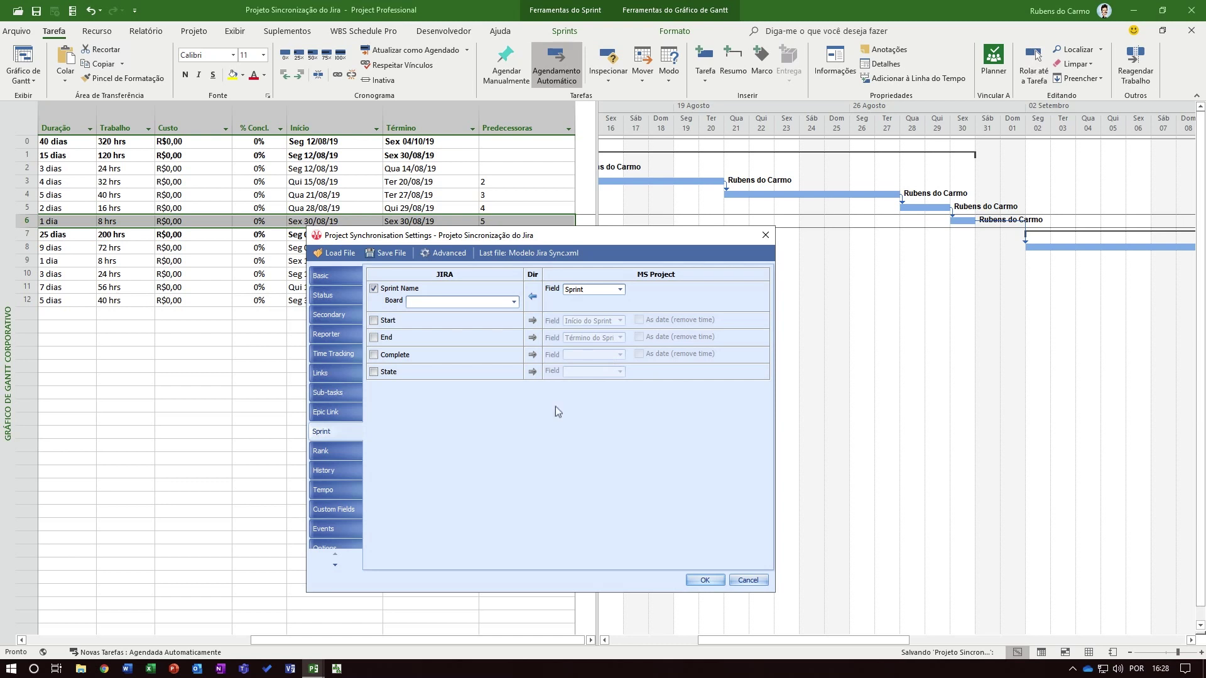
click(376, 289)
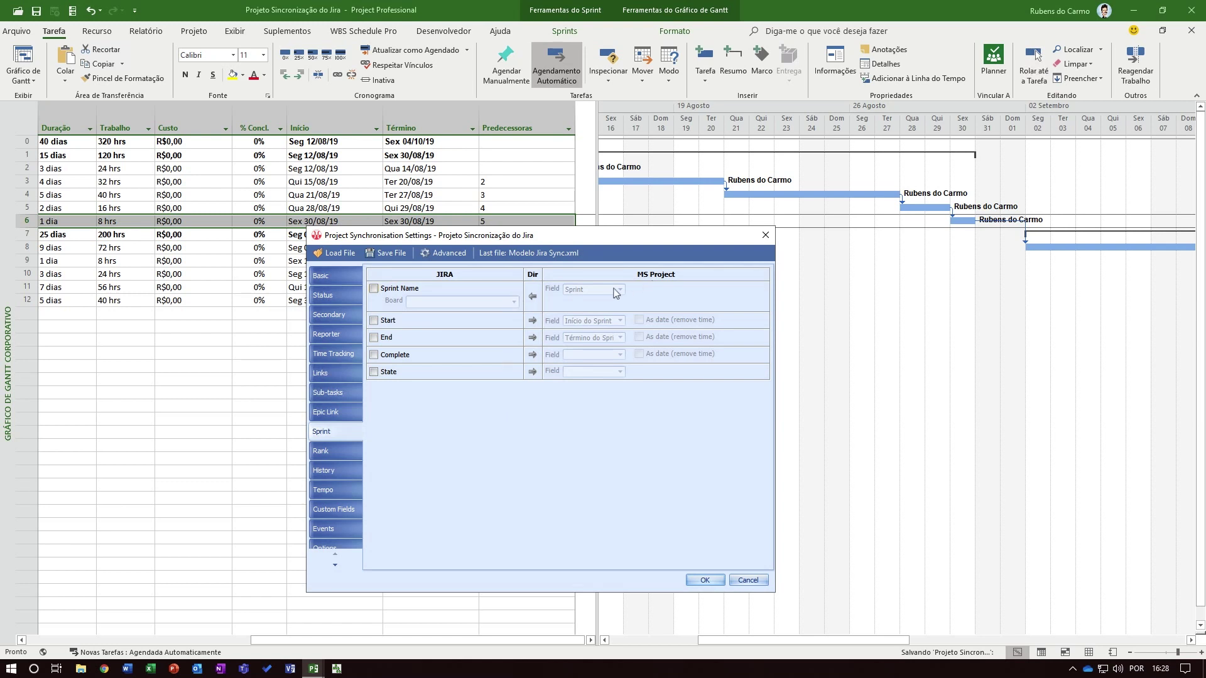
Re-enable the Sprint Name mapping to inspect its available MS Project fields and boards, and turn it off again.
click(416, 300)
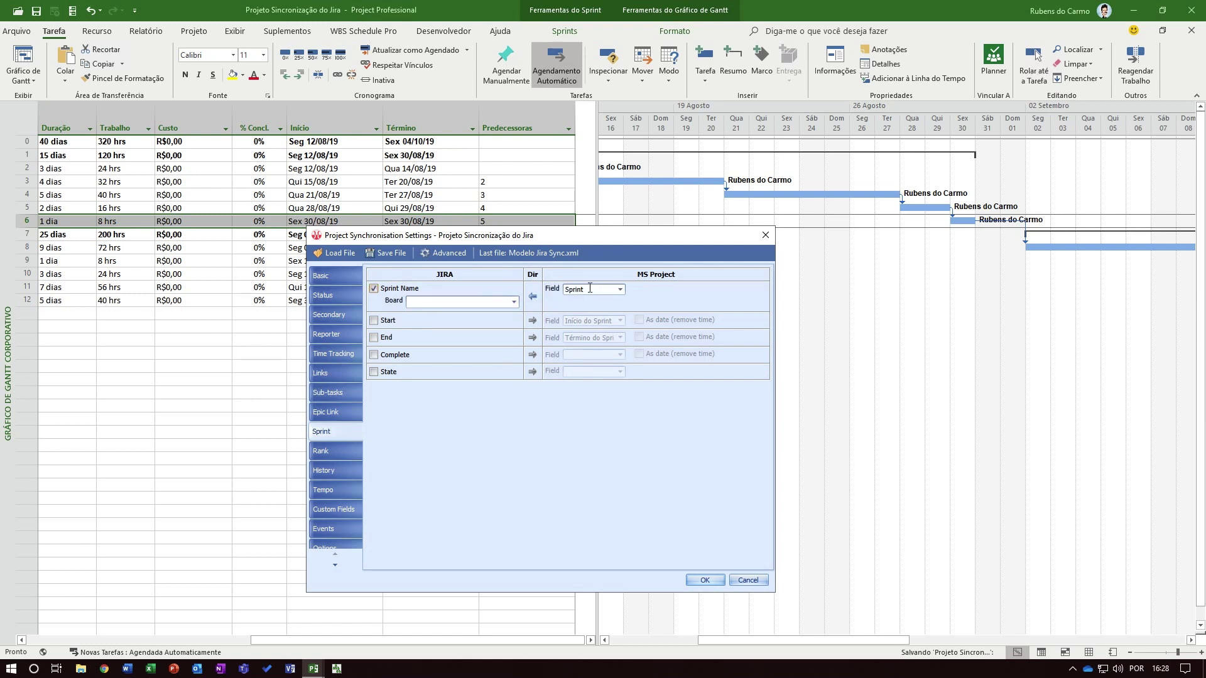
click(620, 290)
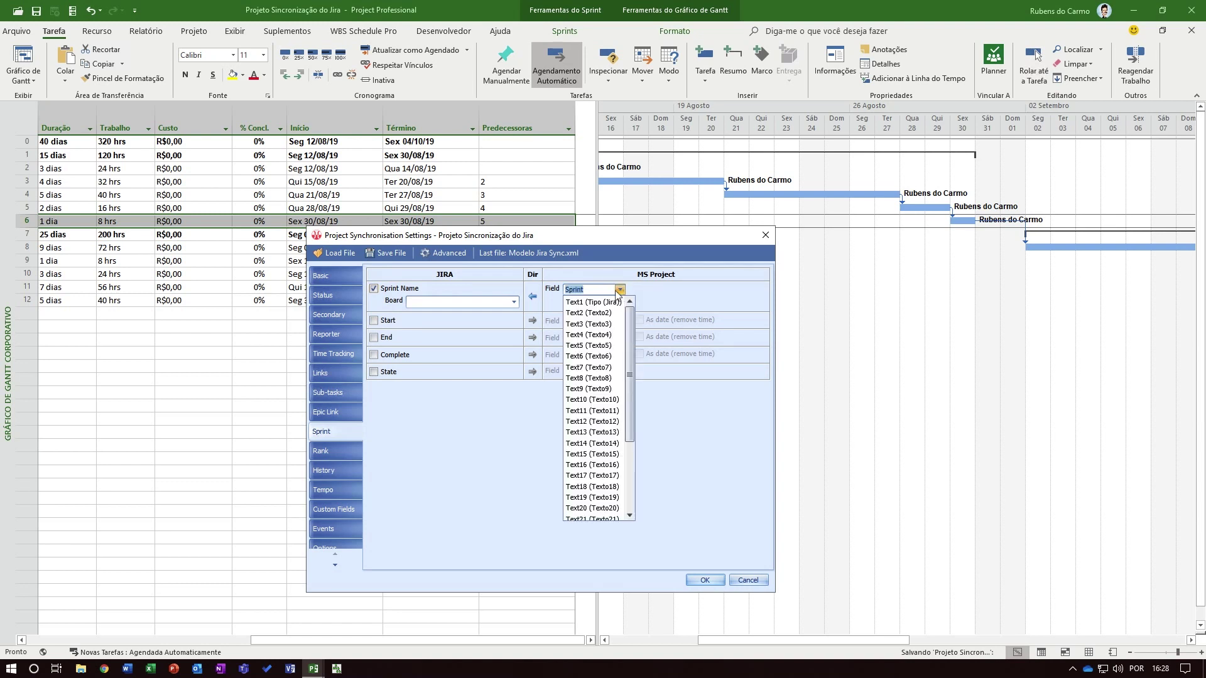
click(620, 291)
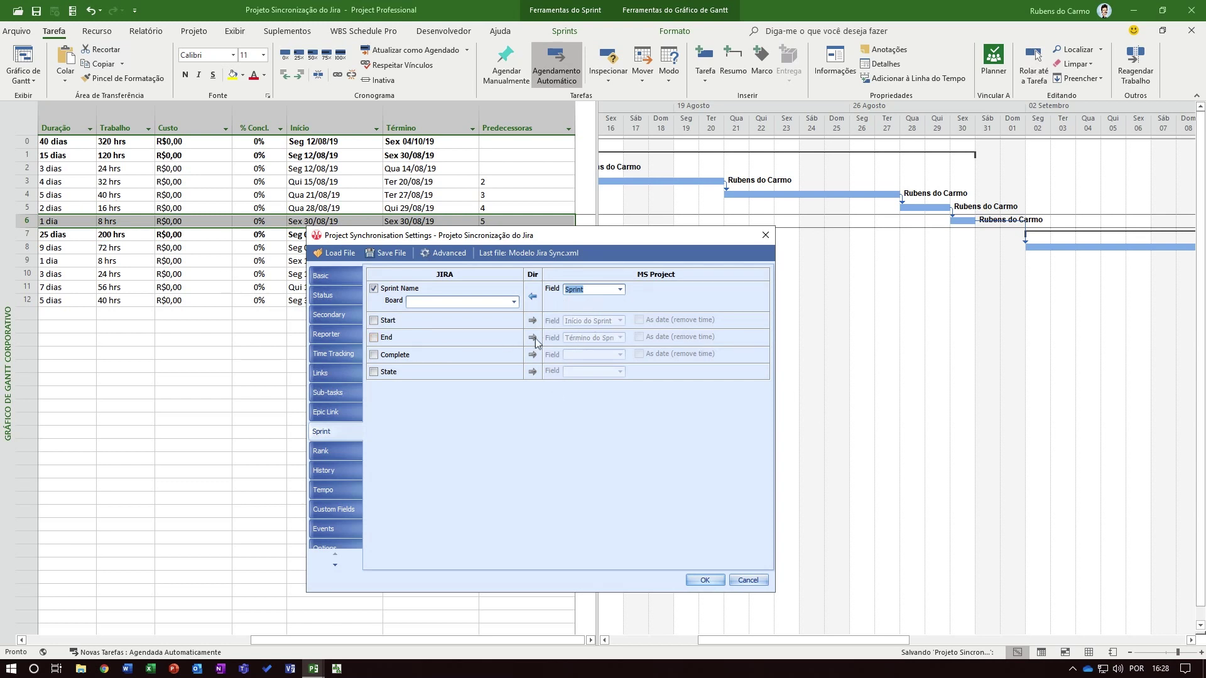
click(619, 290)
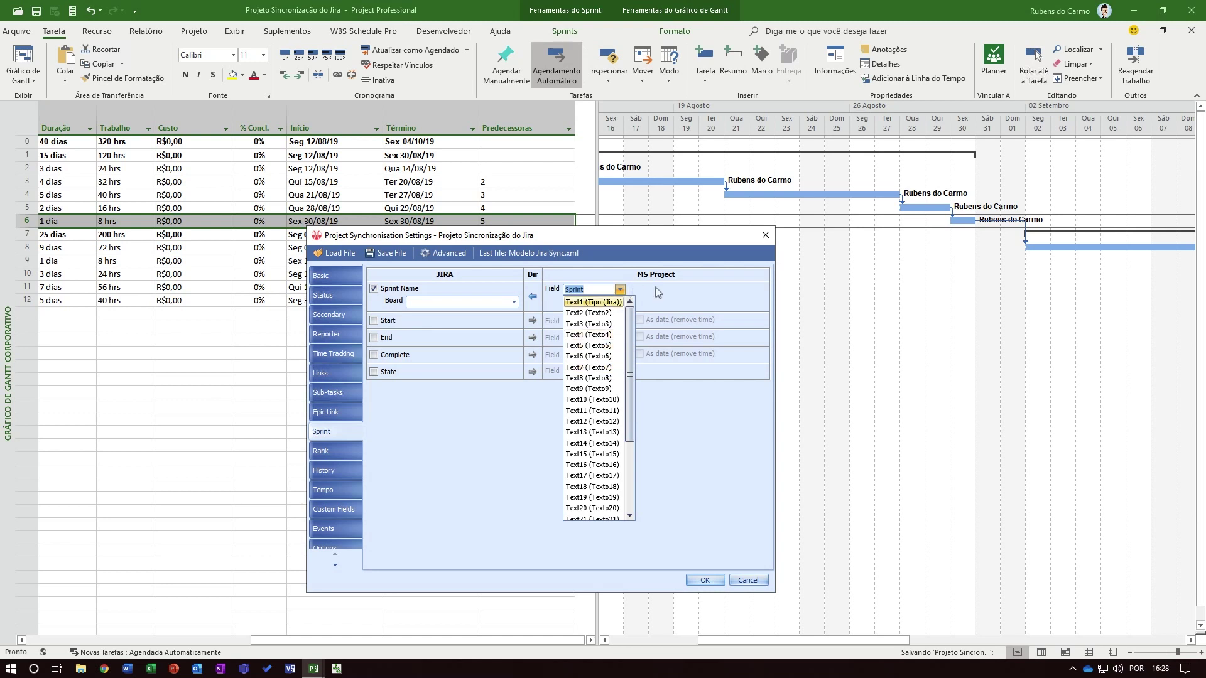
click(593, 289)
click(591, 294)
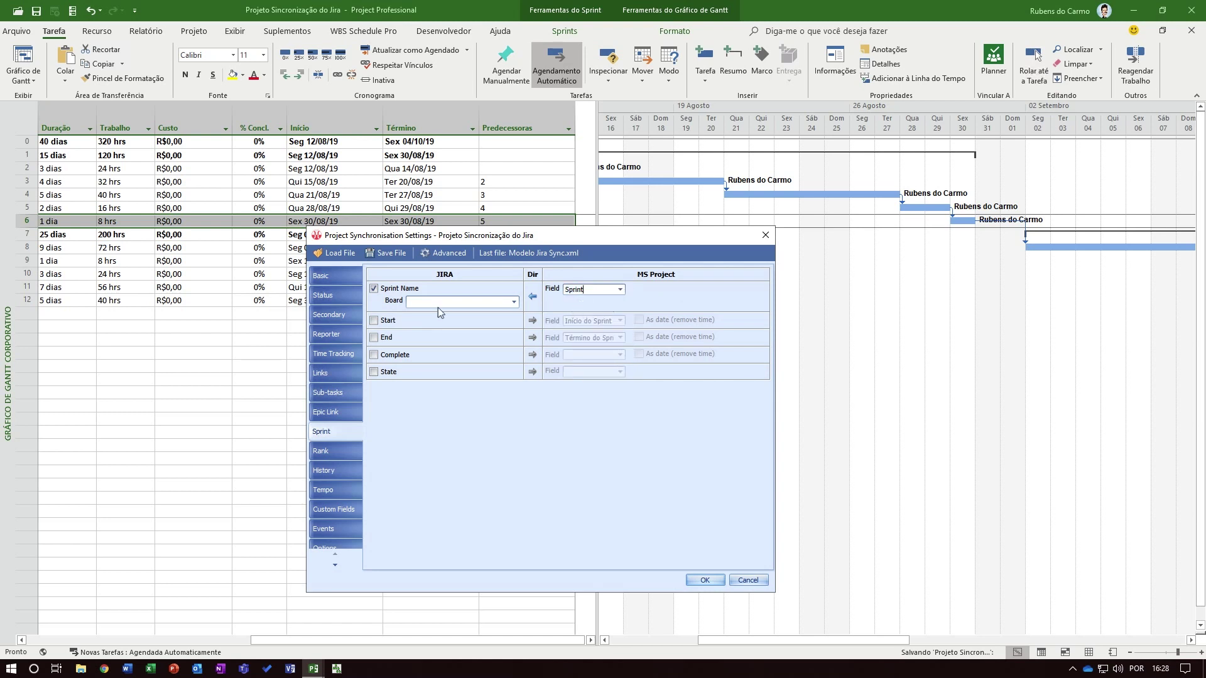
click(456, 303)
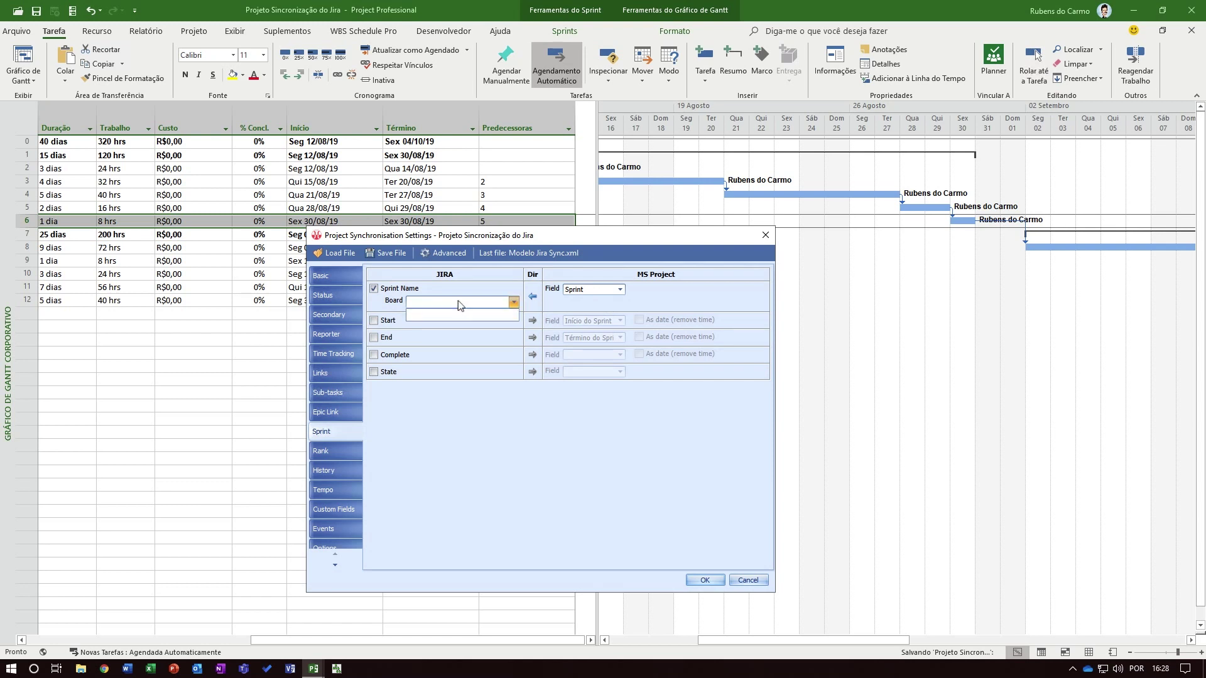
click(388, 302)
click(399, 289)
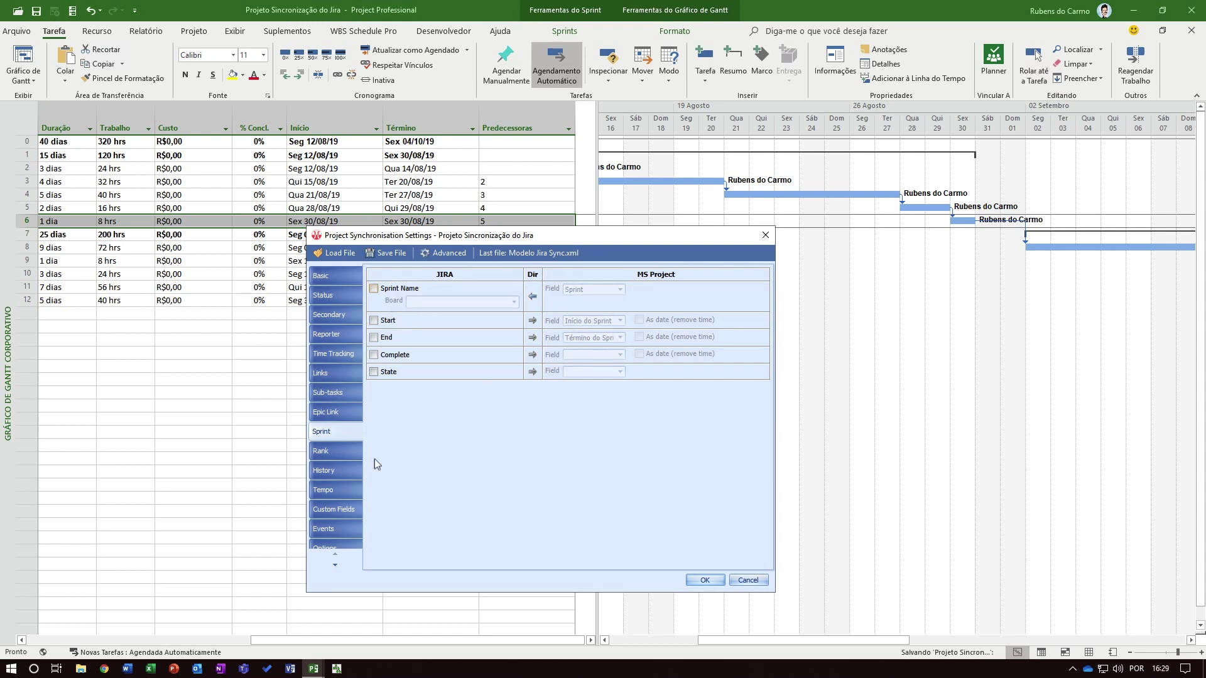
Replace the existing rank mapping with a new one that orders the JIRA Rank field by ID, ascending.
click(349, 454)
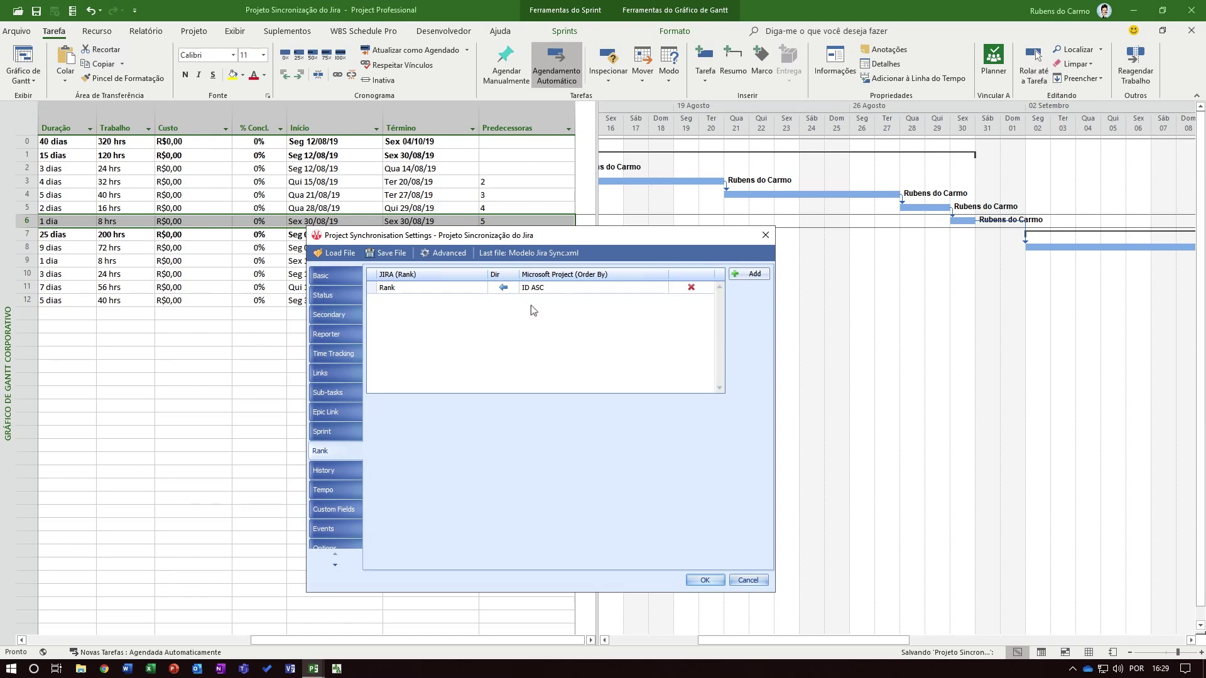
click(691, 286)
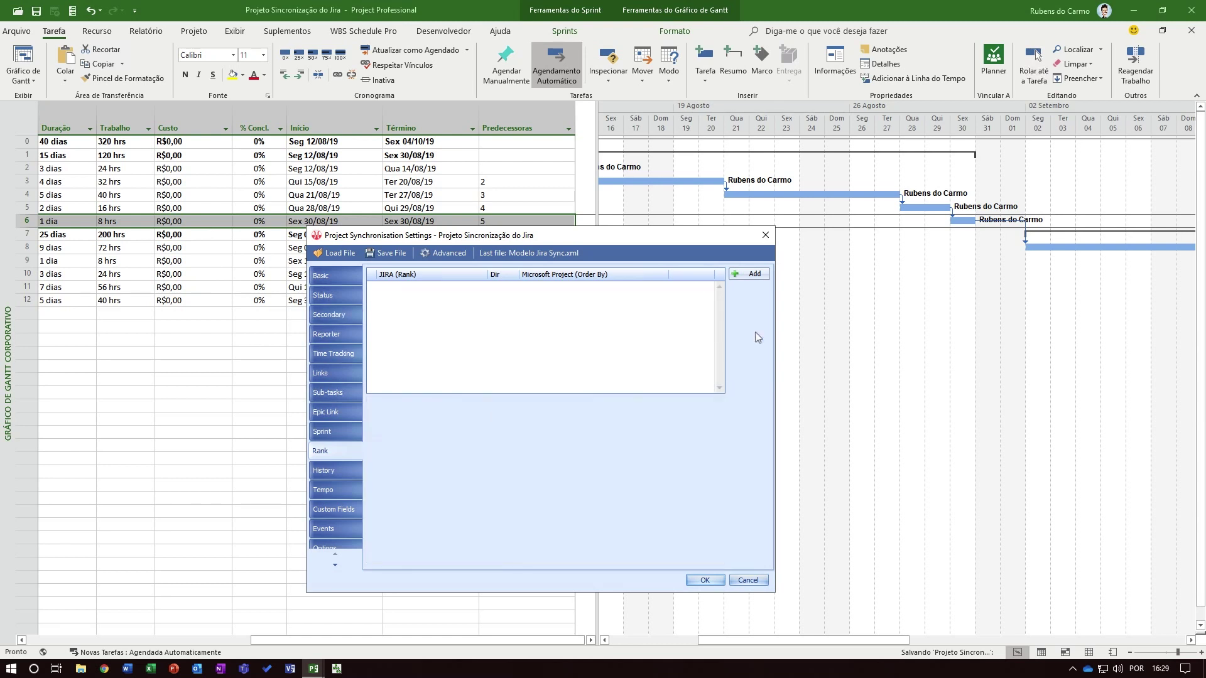
click(751, 274)
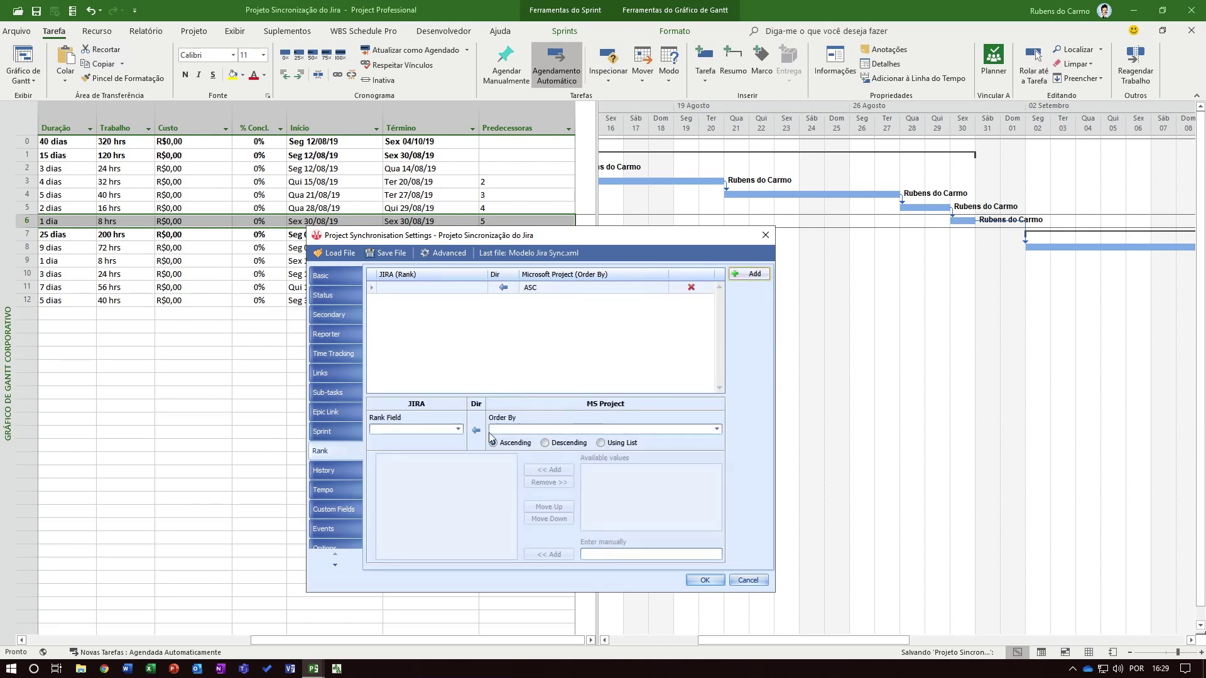
click(458, 429)
click(380, 441)
click(575, 428)
click(623, 429)
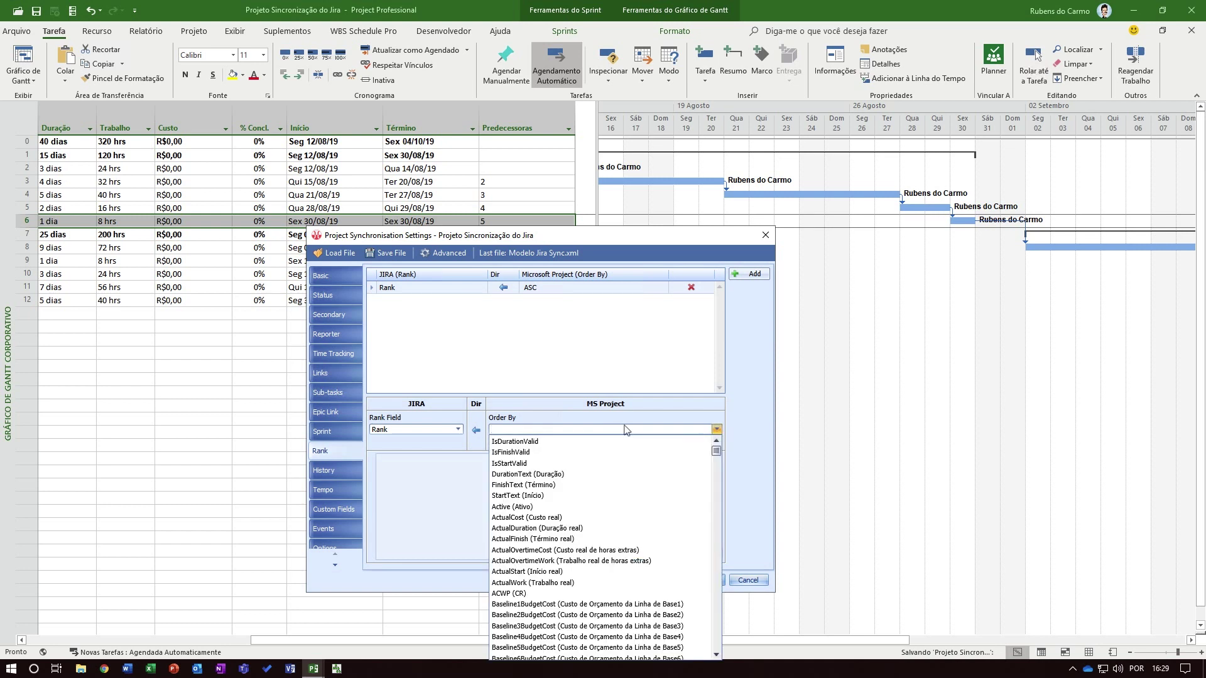
text(ID)
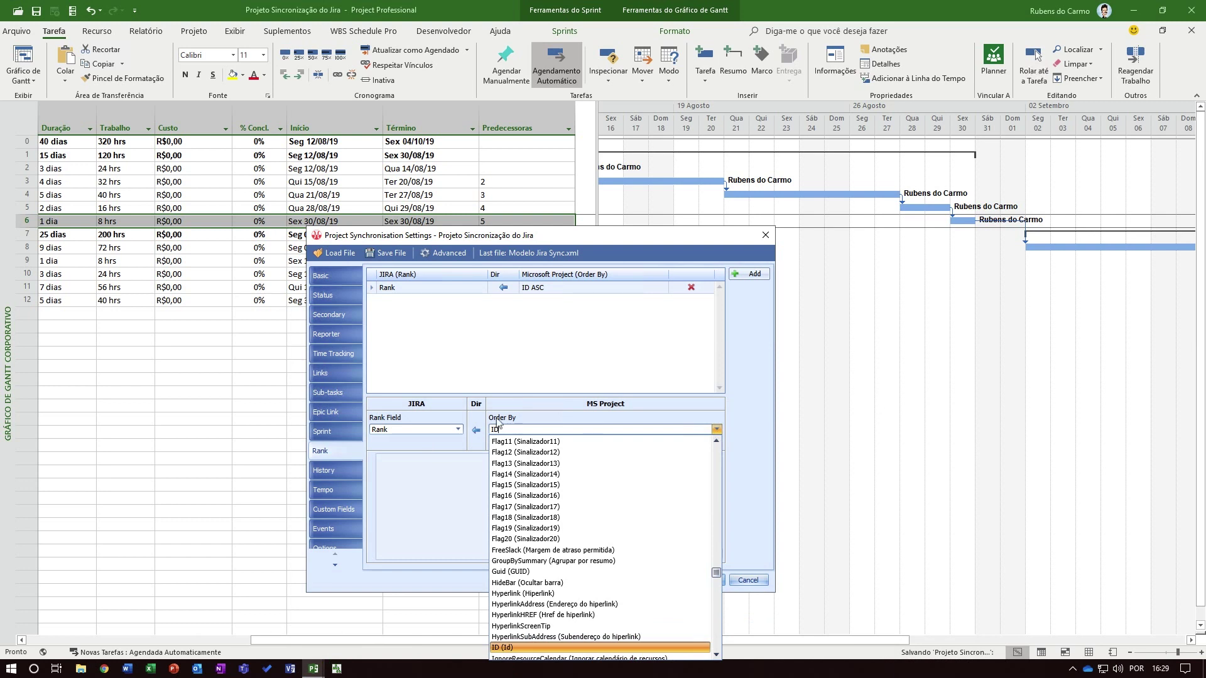
click(499, 648)
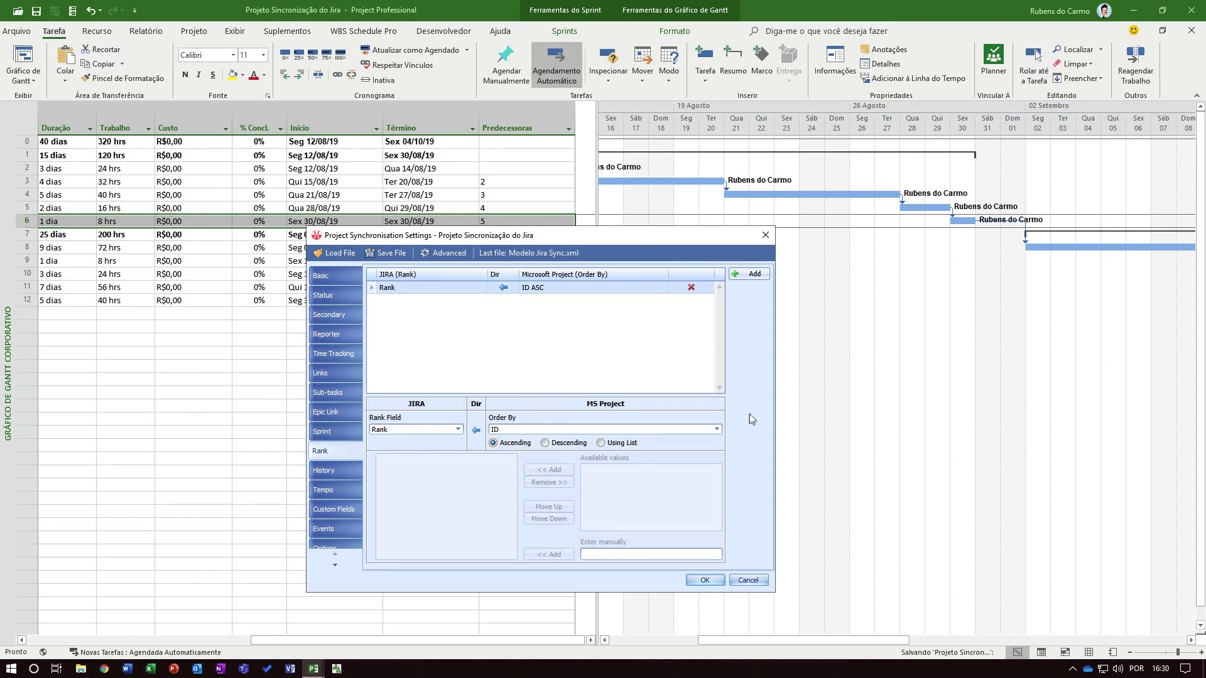
Review the History, Tempo, Custom Fields and Basic mappings of the synchronisation settings.
click(329, 471)
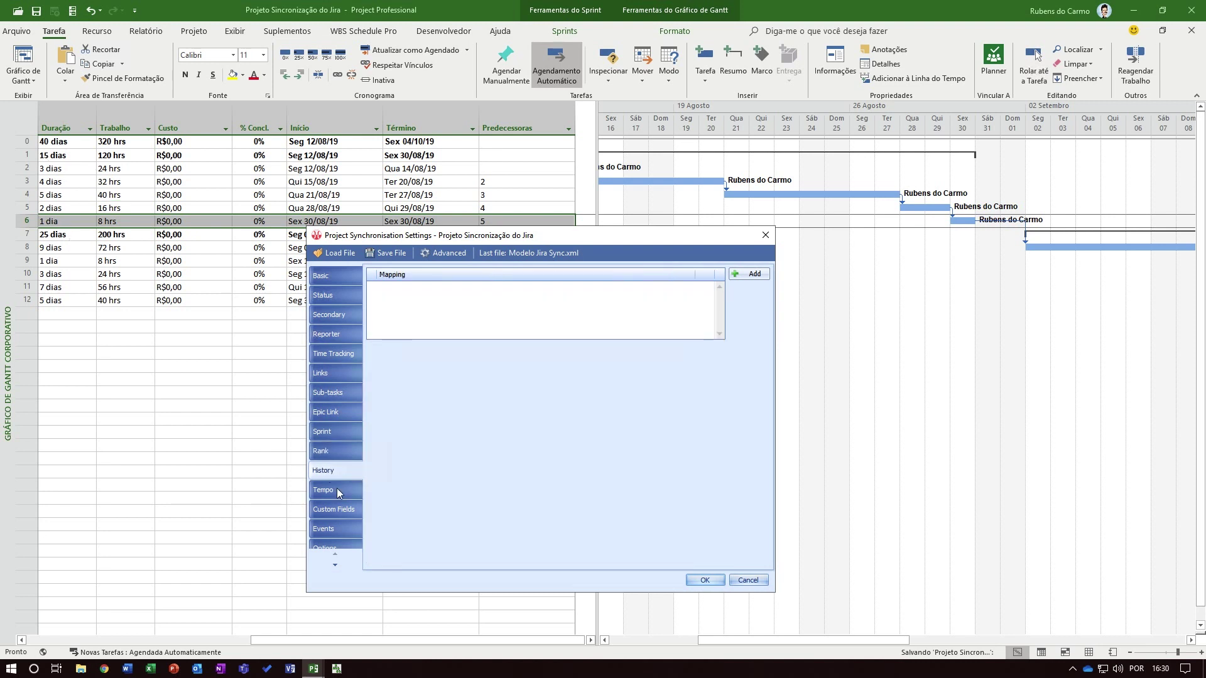
click(330, 490)
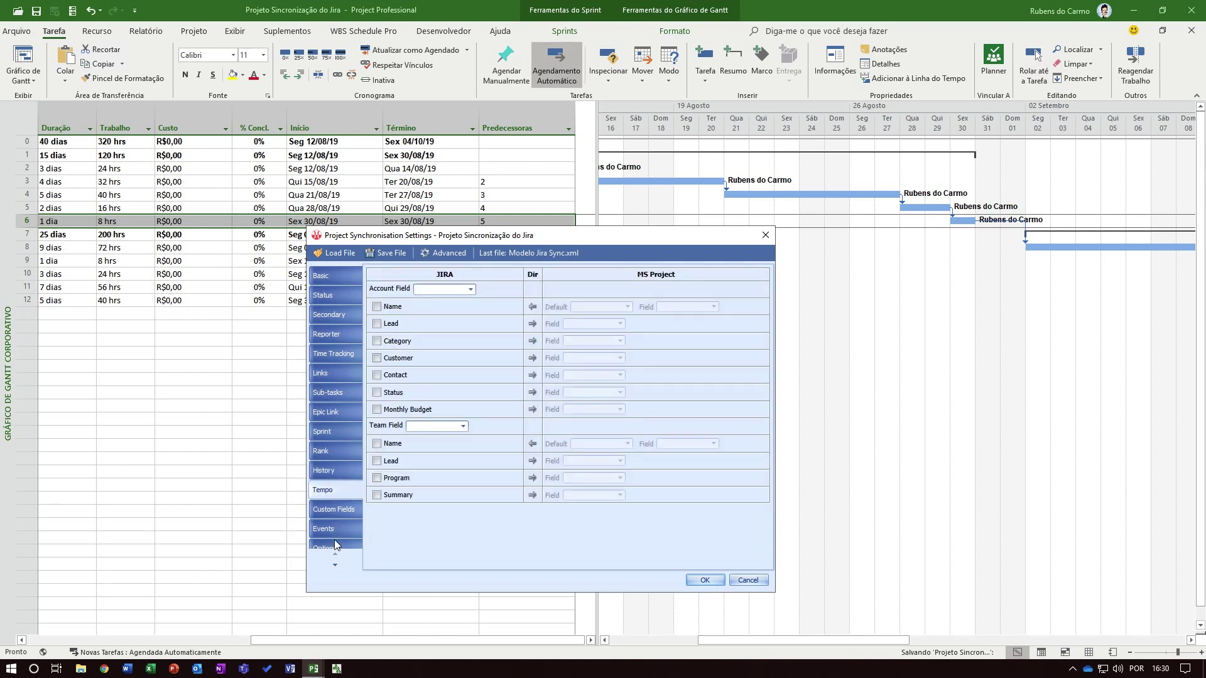
click(326, 512)
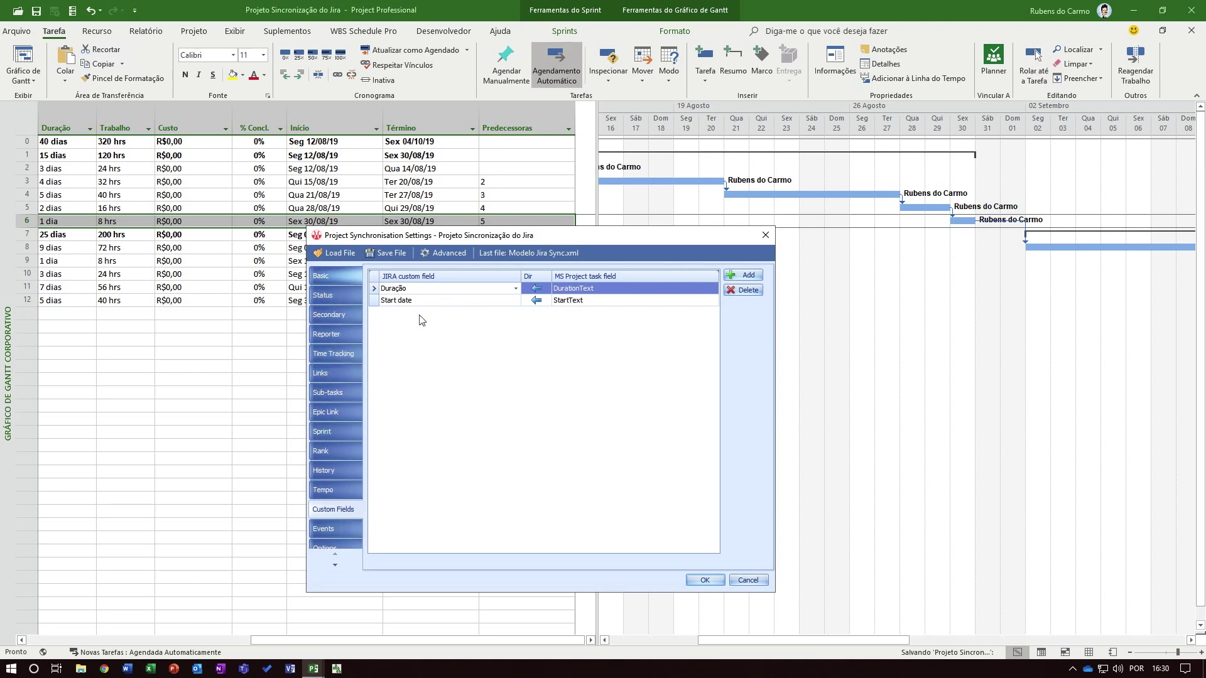
click(331, 278)
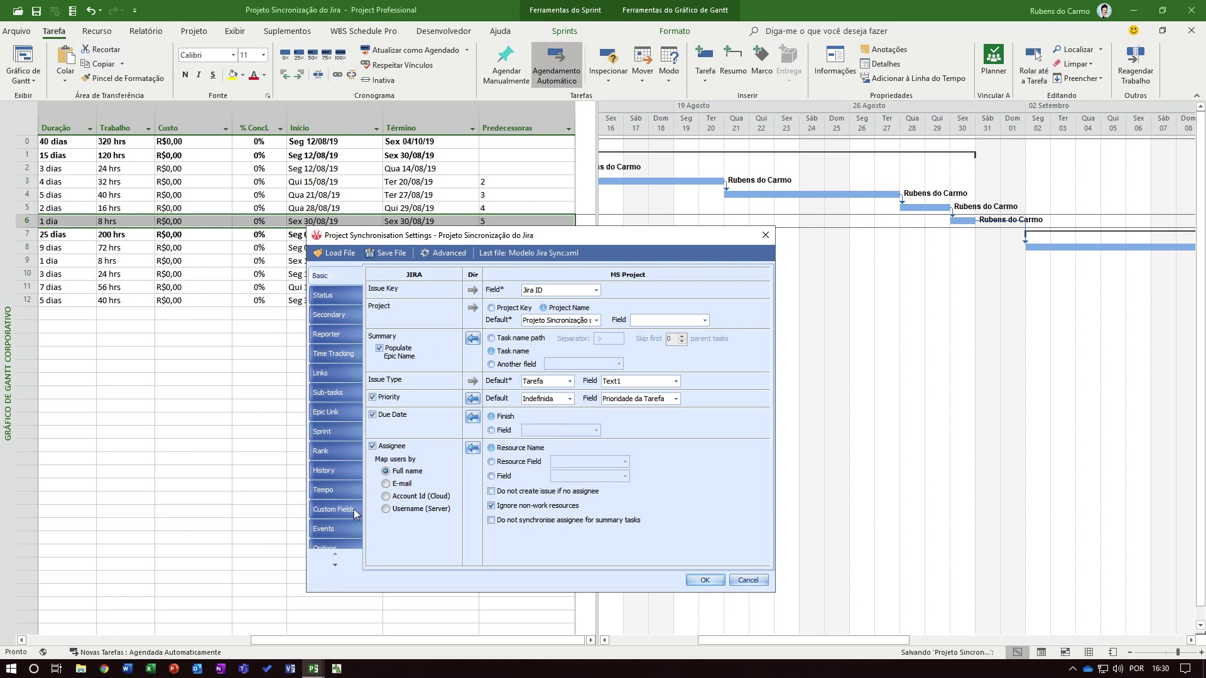
Select Start date as the JIRA custom field in the second custom field mapping.
click(334, 509)
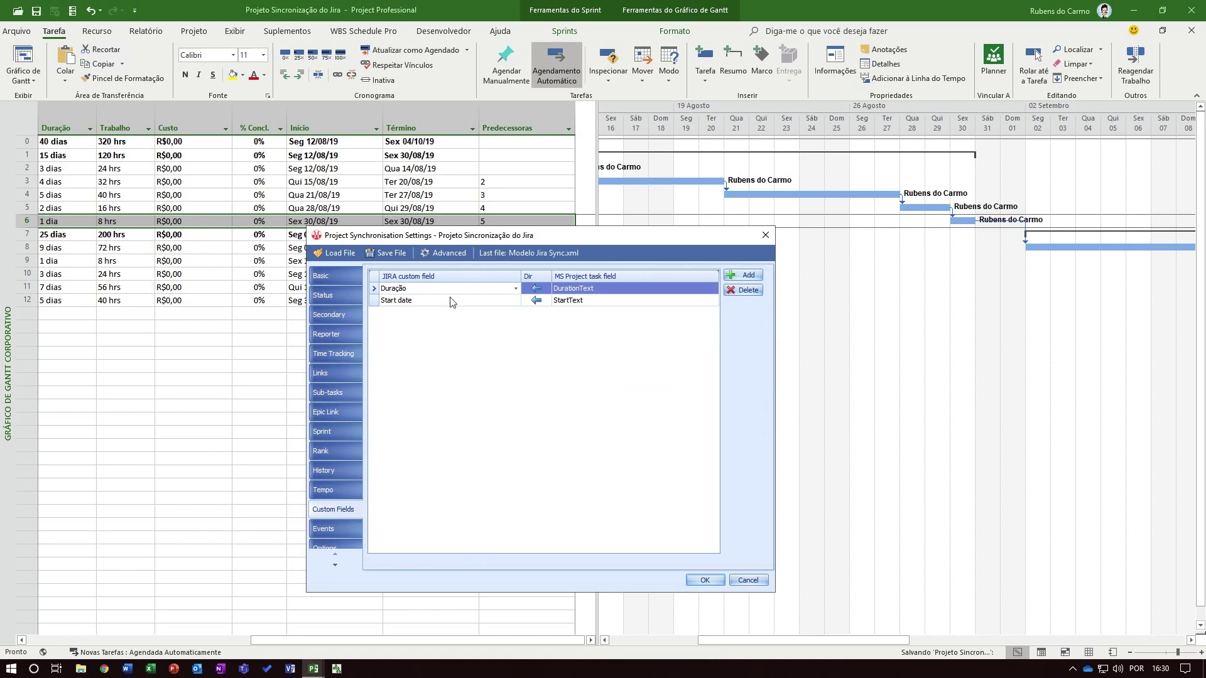
click(503, 303)
click(514, 302)
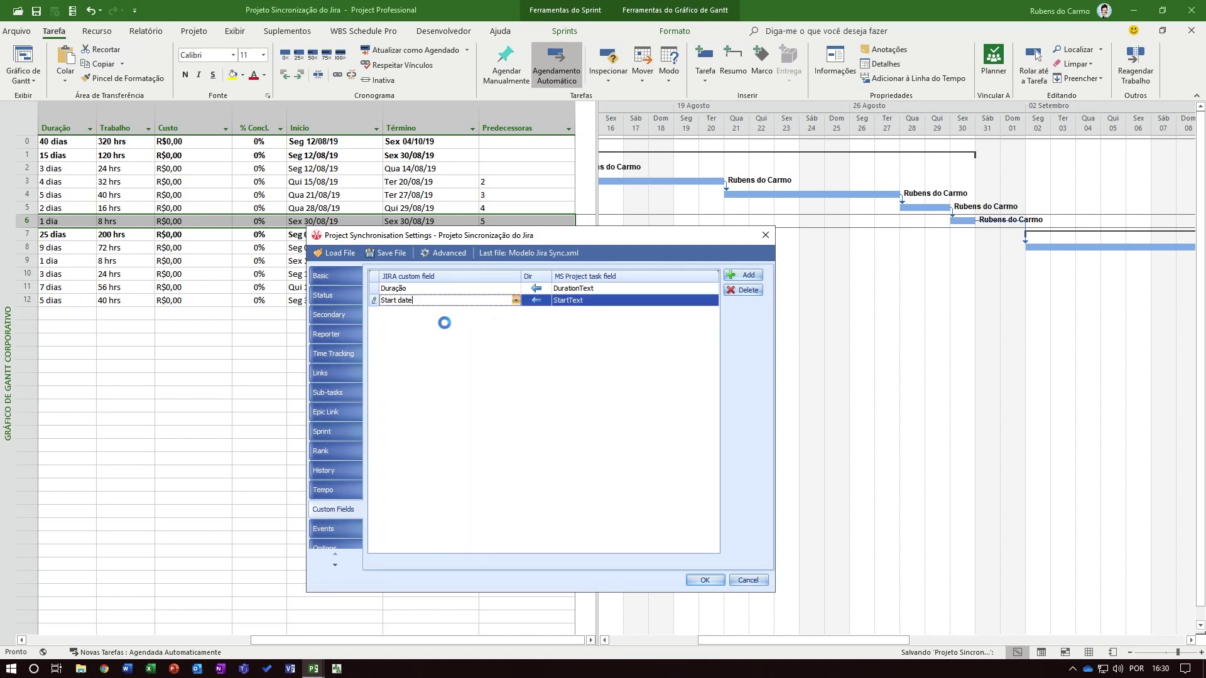
click(515, 301)
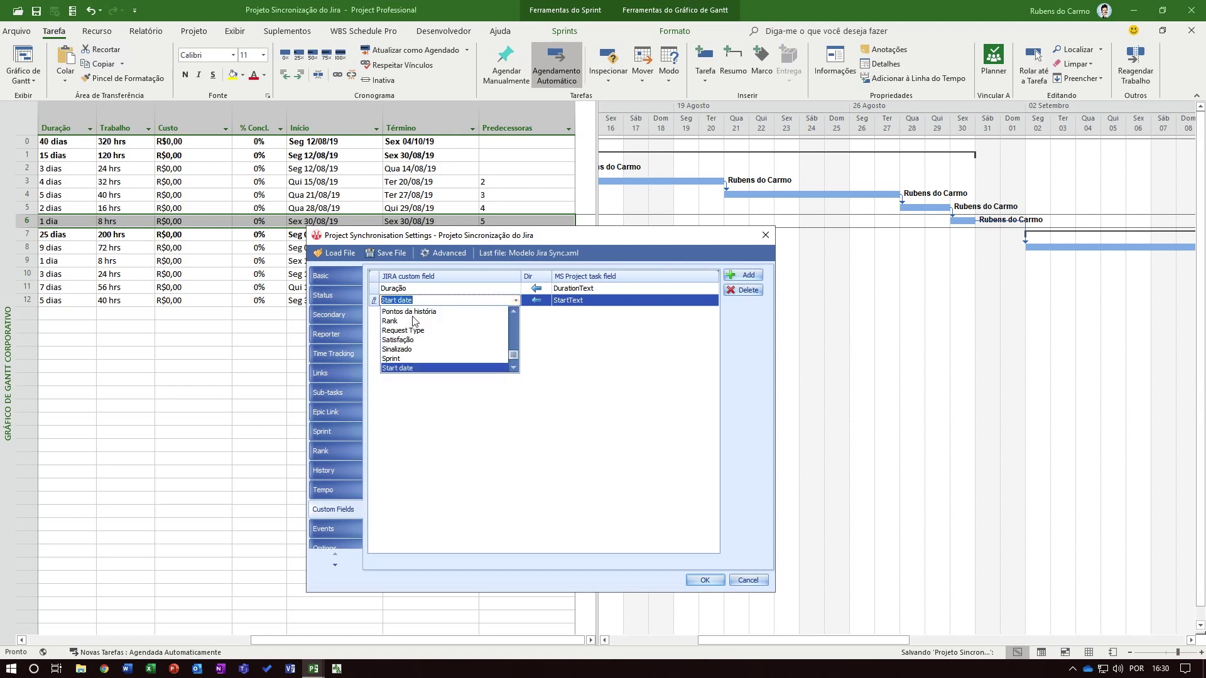
click(413, 370)
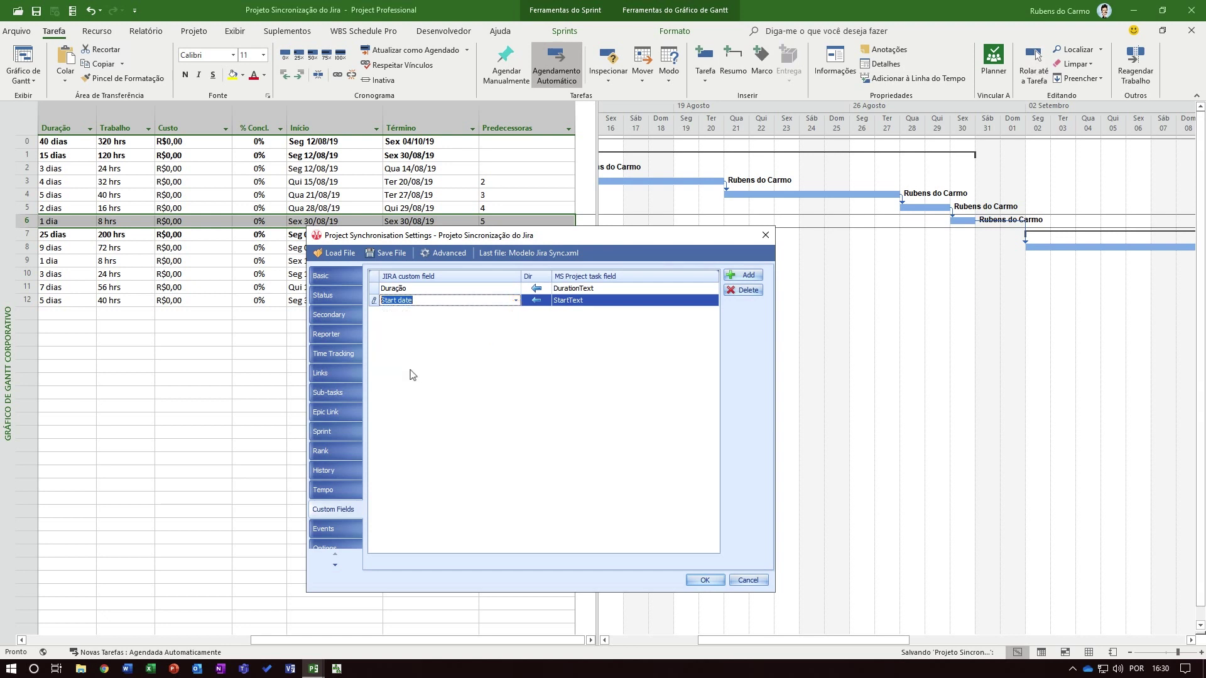
Set the MS Project task field of the Start date mapping to StartText (Início).
click(698, 304)
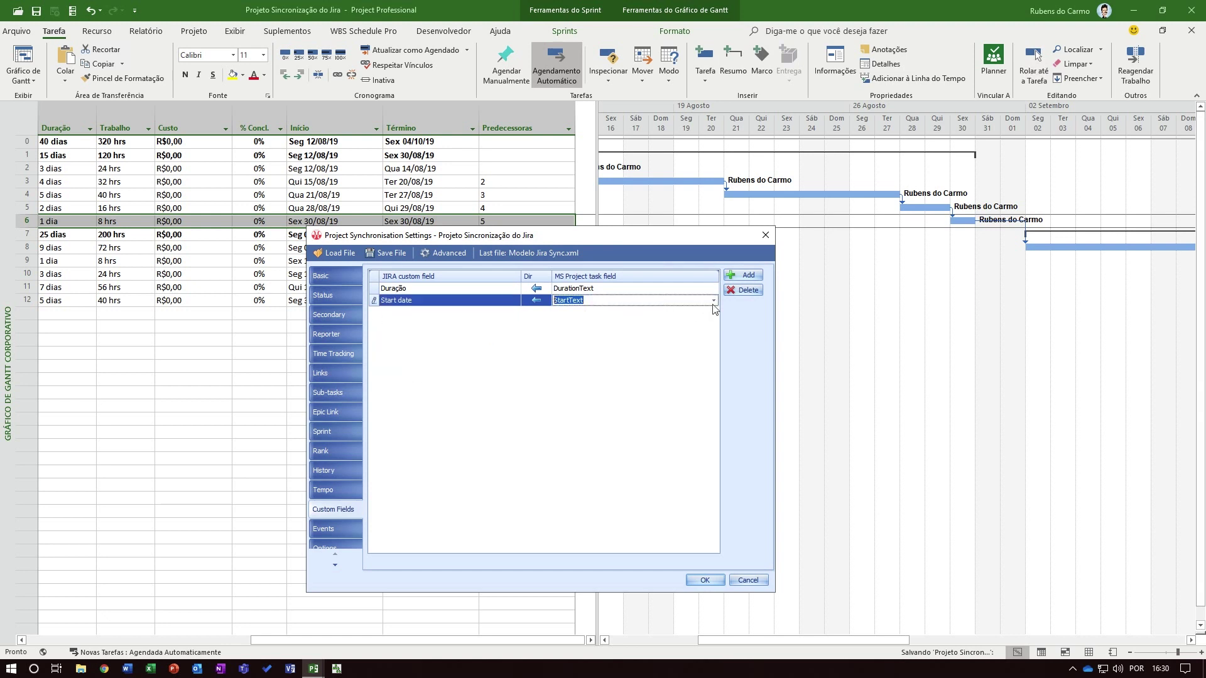
key(BackSpace)
click(712, 301)
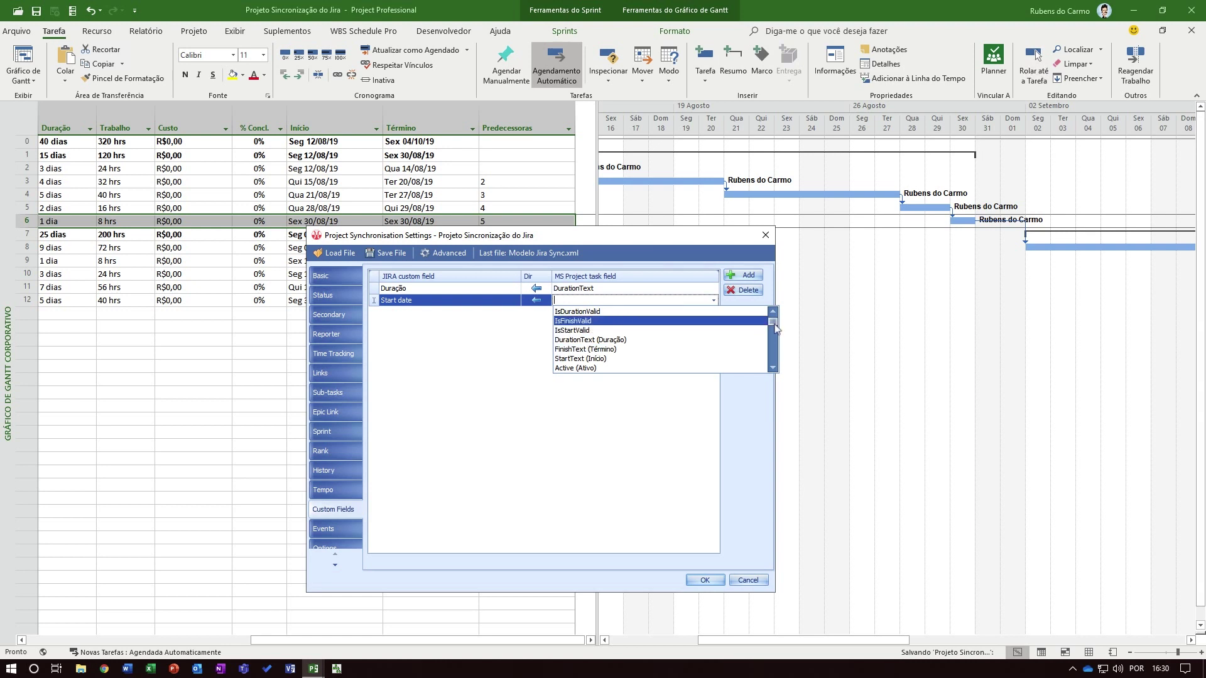
mouse_move(775, 328)
mouse_down()
mouse_move(776, 355)
mouse_move(776, 312)
mouse_up()
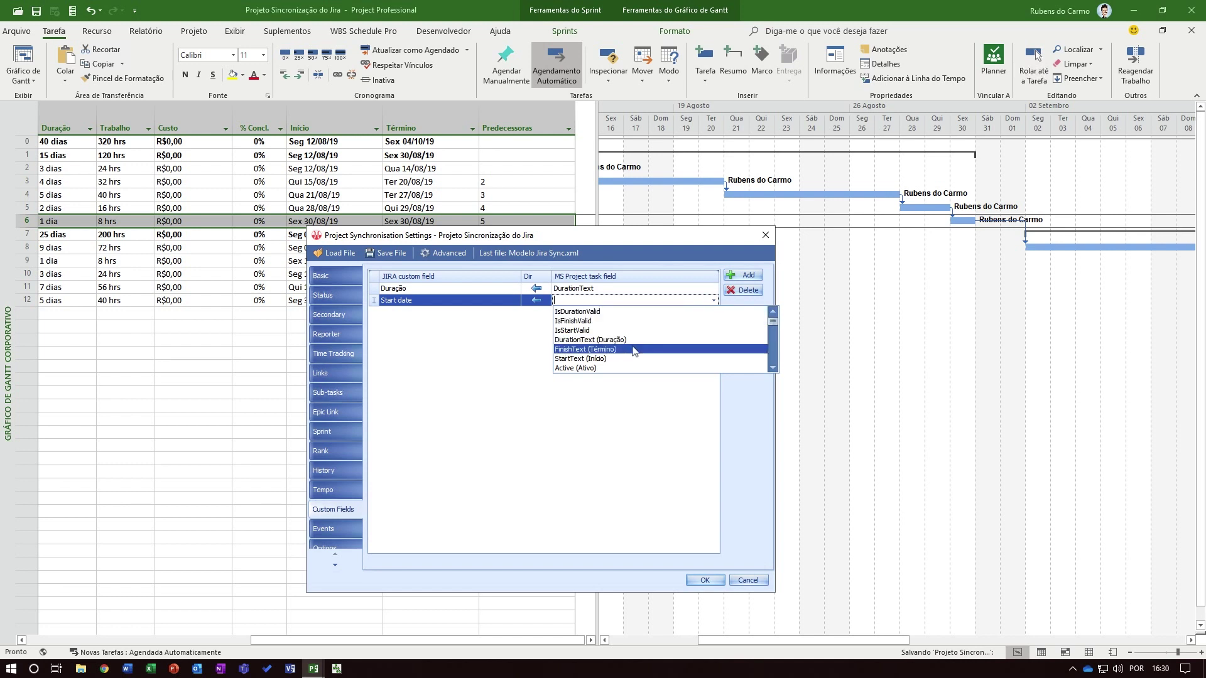
click(581, 360)
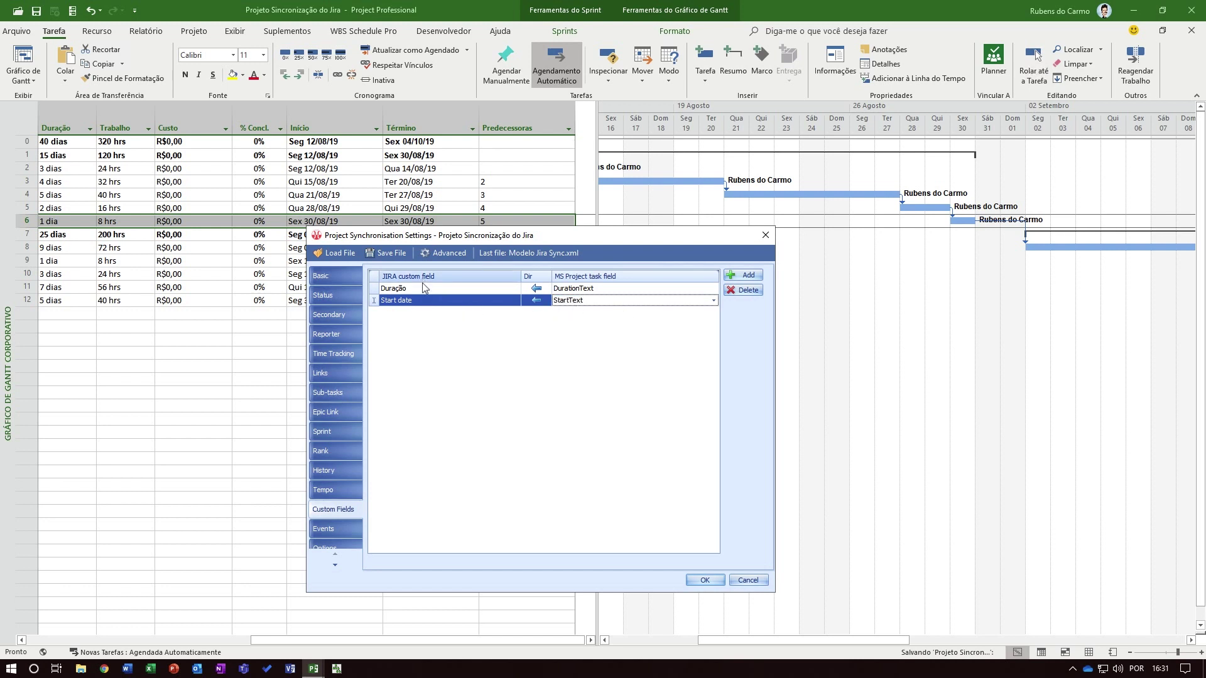
Set the MS Project task field of the Duração mapping to DurationText (Duração).
click(718, 289)
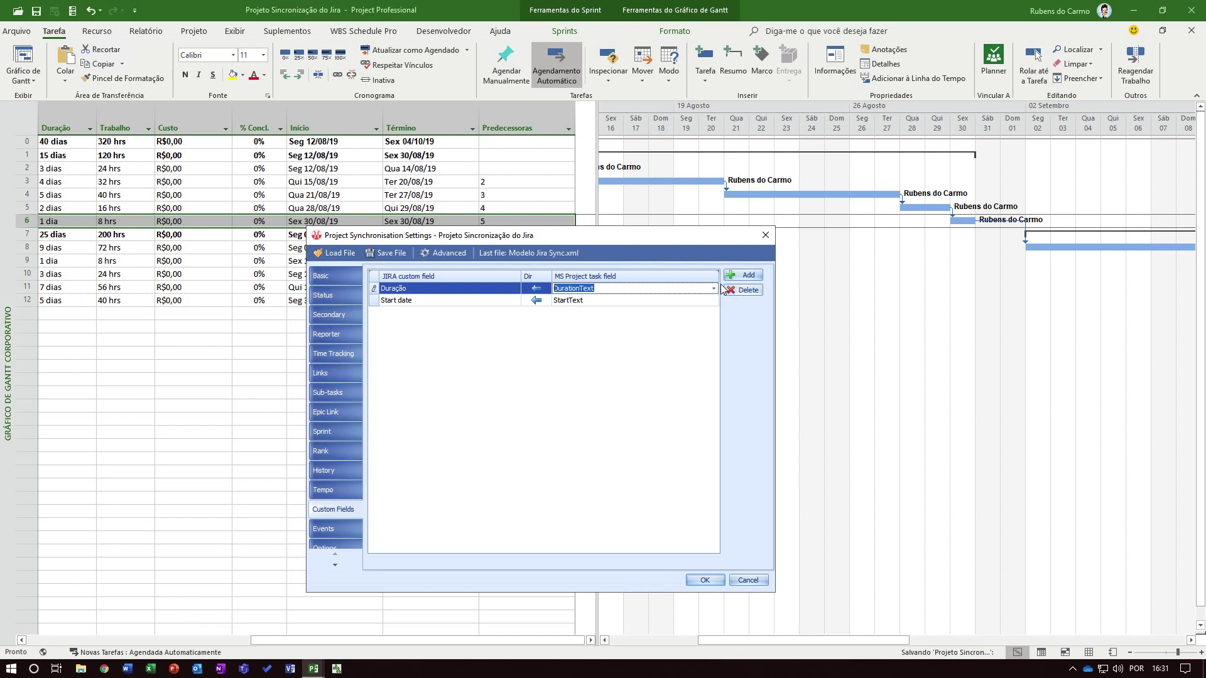
click(714, 288)
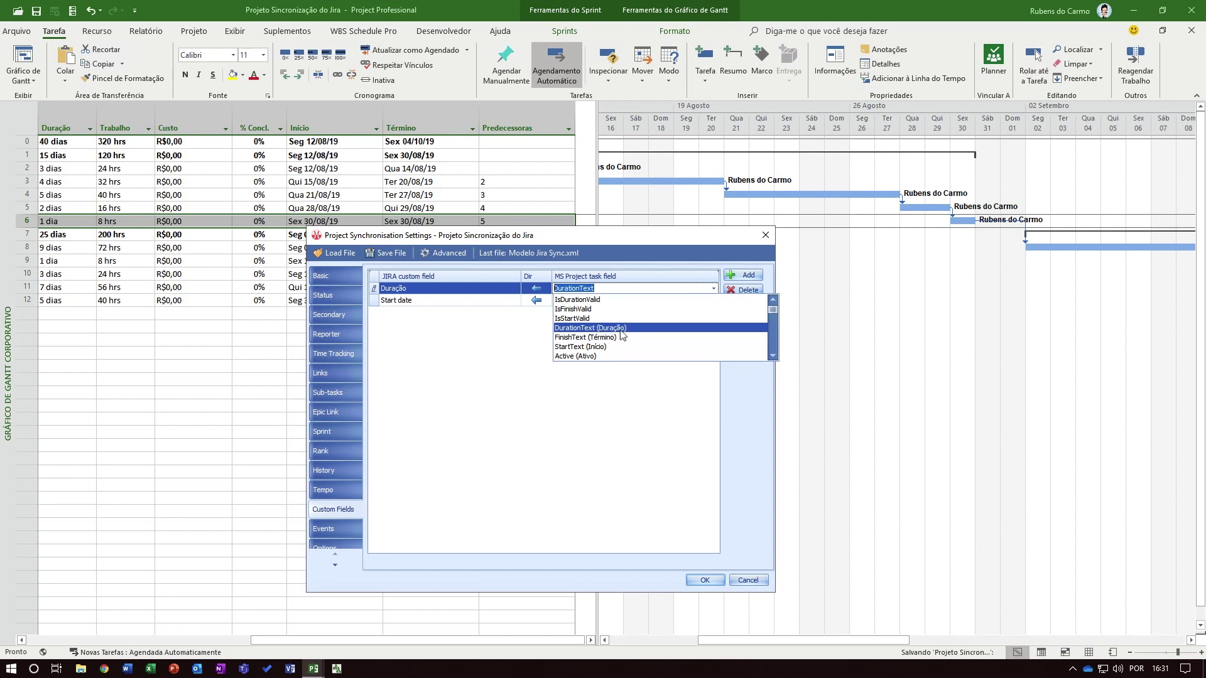
click(620, 329)
click(606, 288)
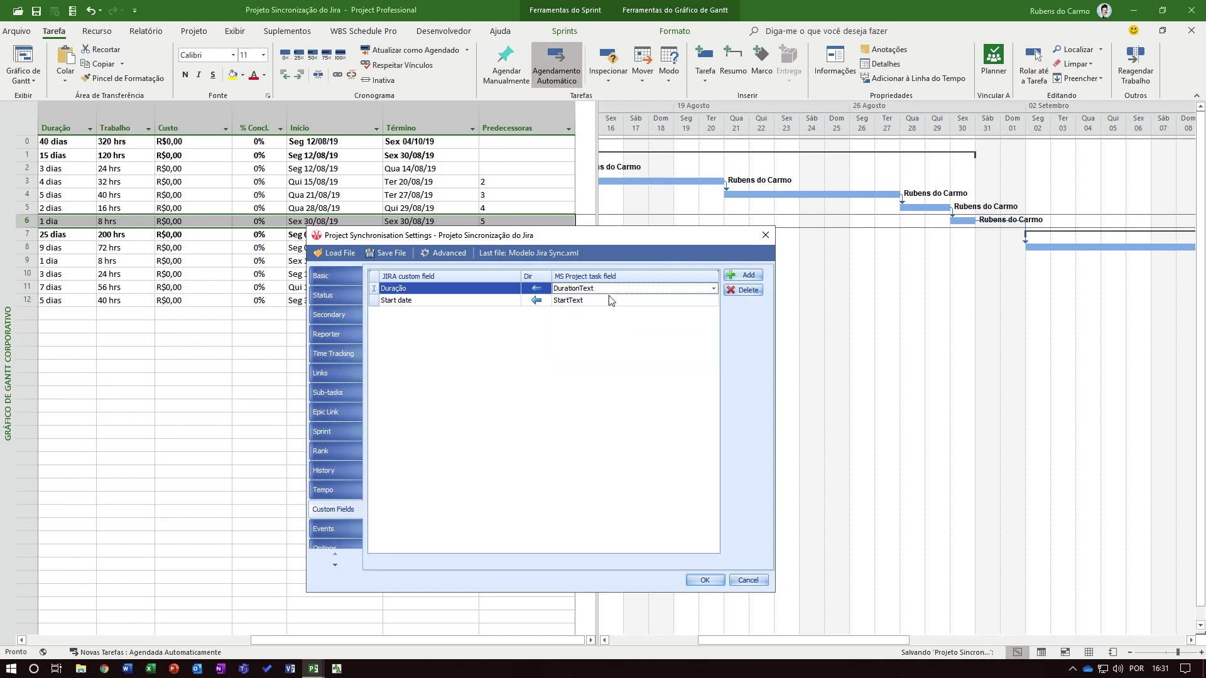
Check the JIRA custom field choices for the Duração mapping and look at the Jira project in the browser.
click(440, 290)
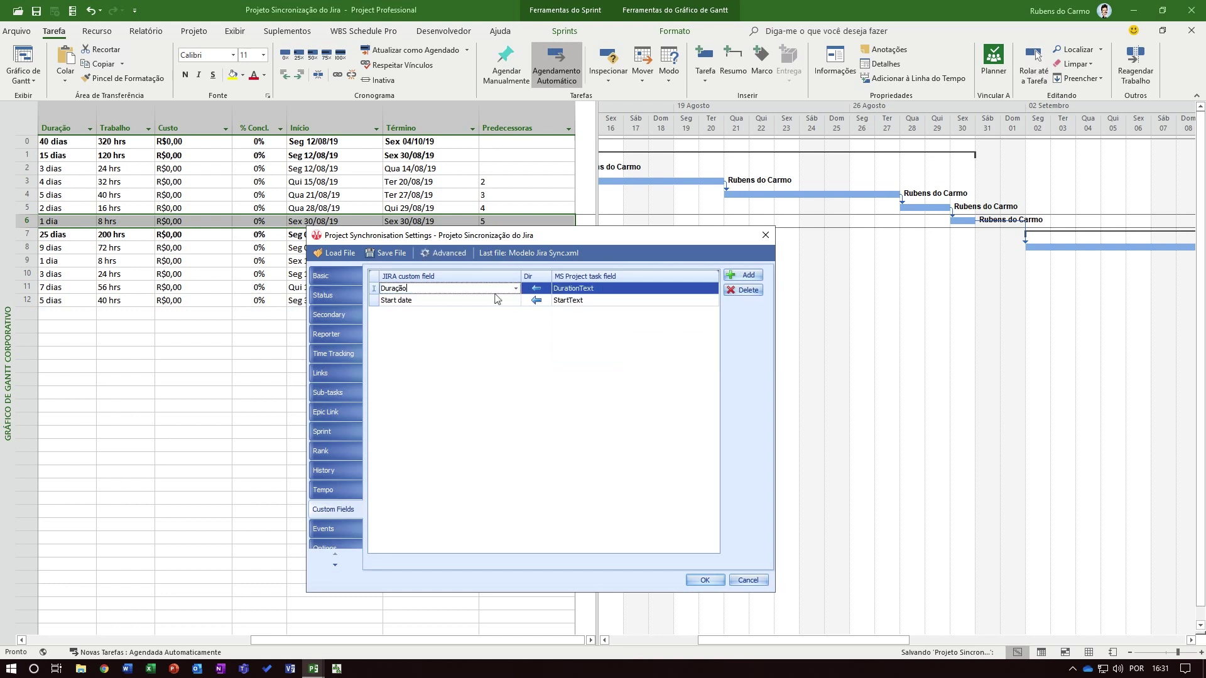
click(516, 290)
click(517, 289)
key(ctrl+Left)
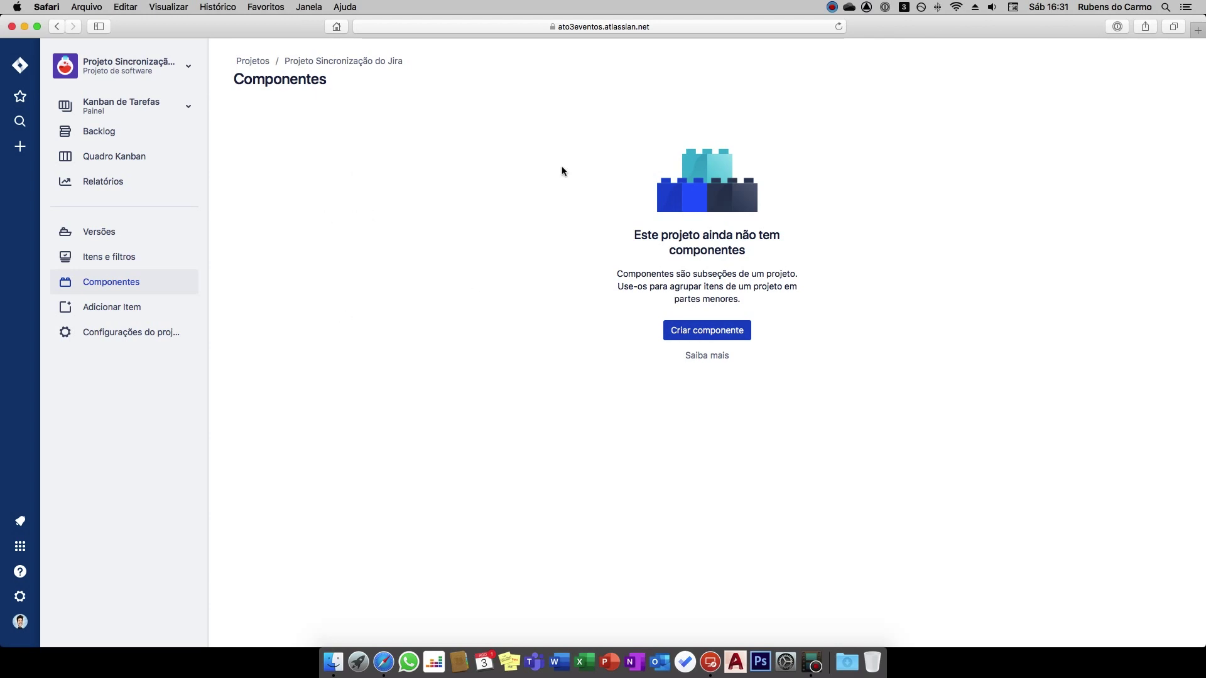
key(ctrl+Right)
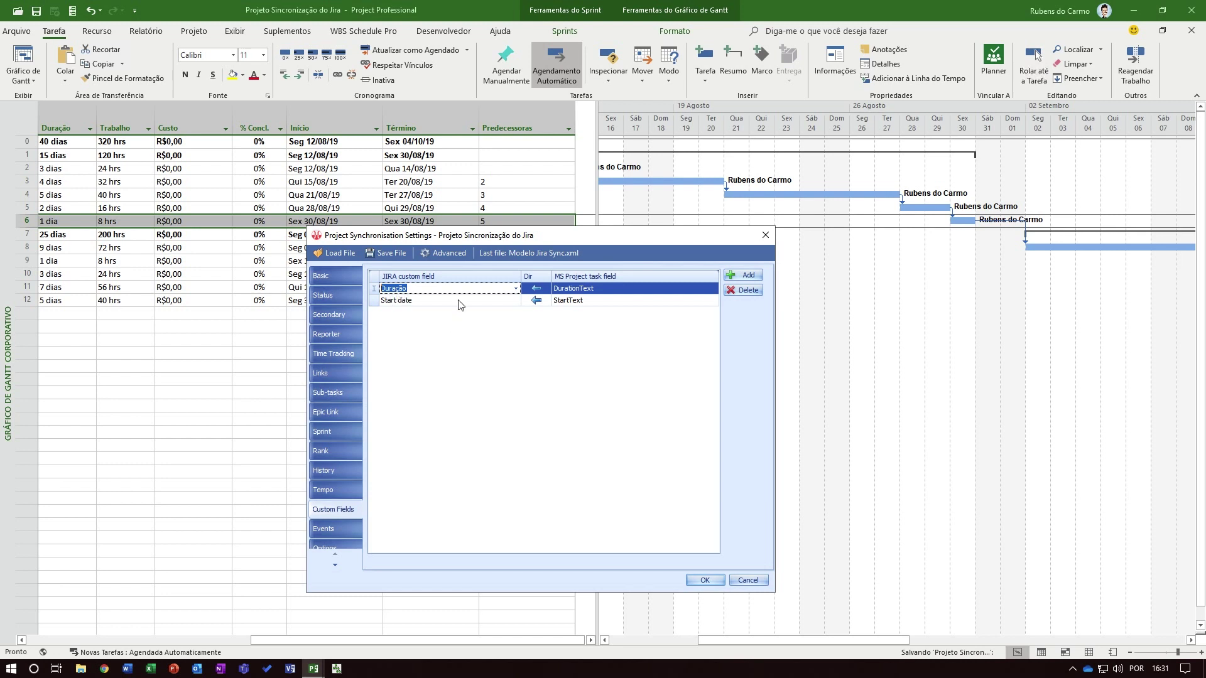
key(ctrl+Left)
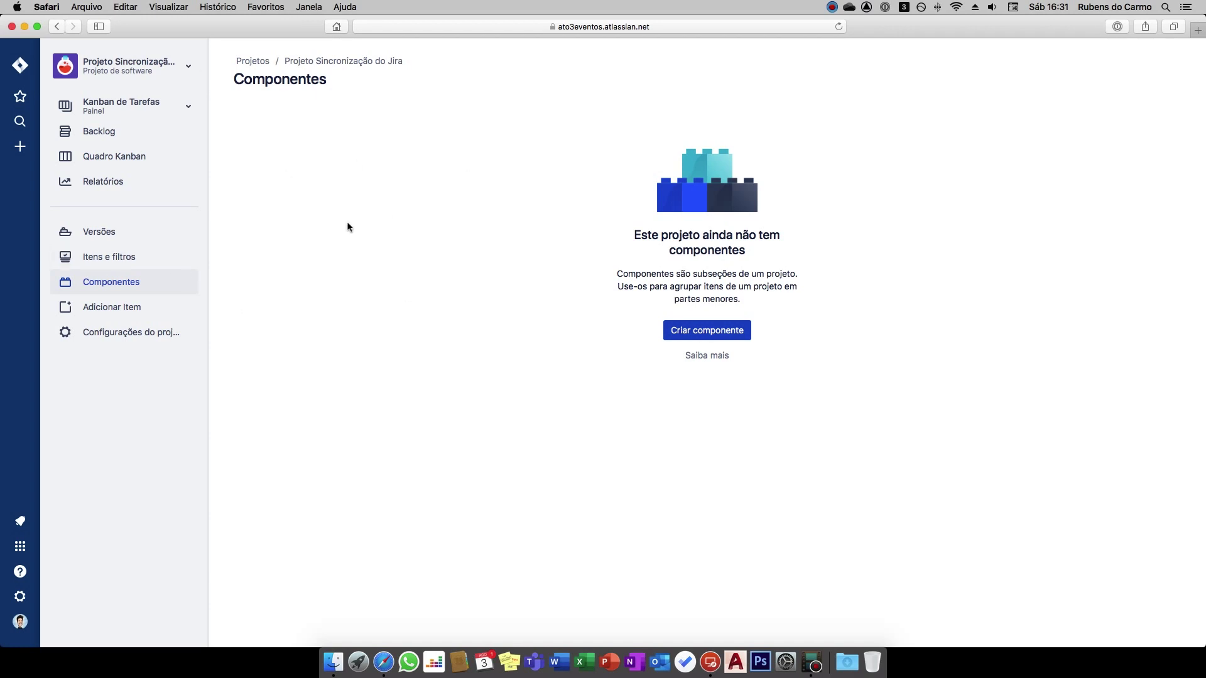
key(ctrl+Right)
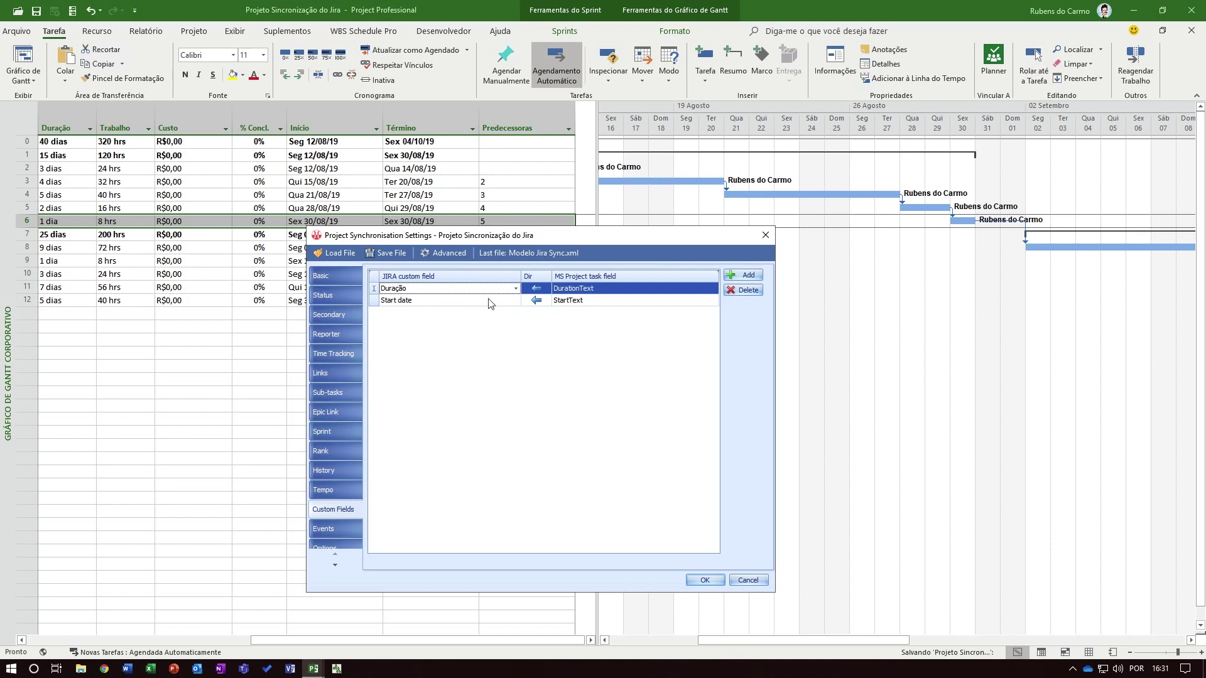
Try enabling a macro for the Sync task: Before publishing event, and clear the option again.
click(337, 534)
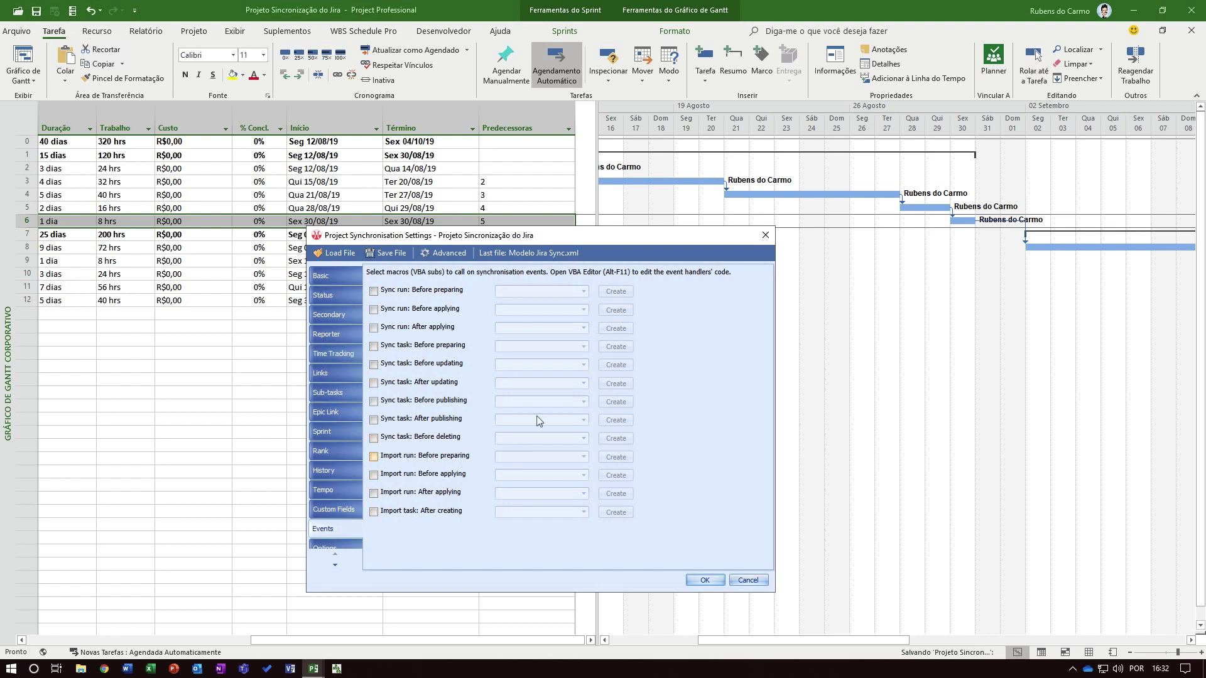
click(374, 401)
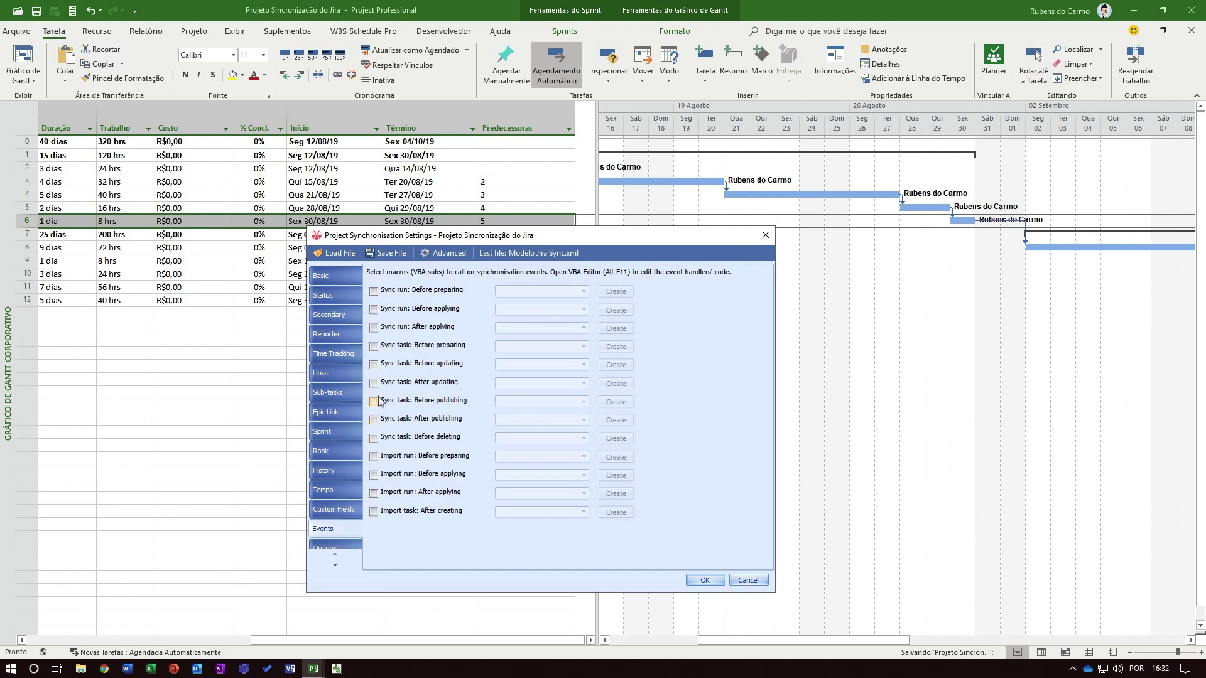
click(584, 402)
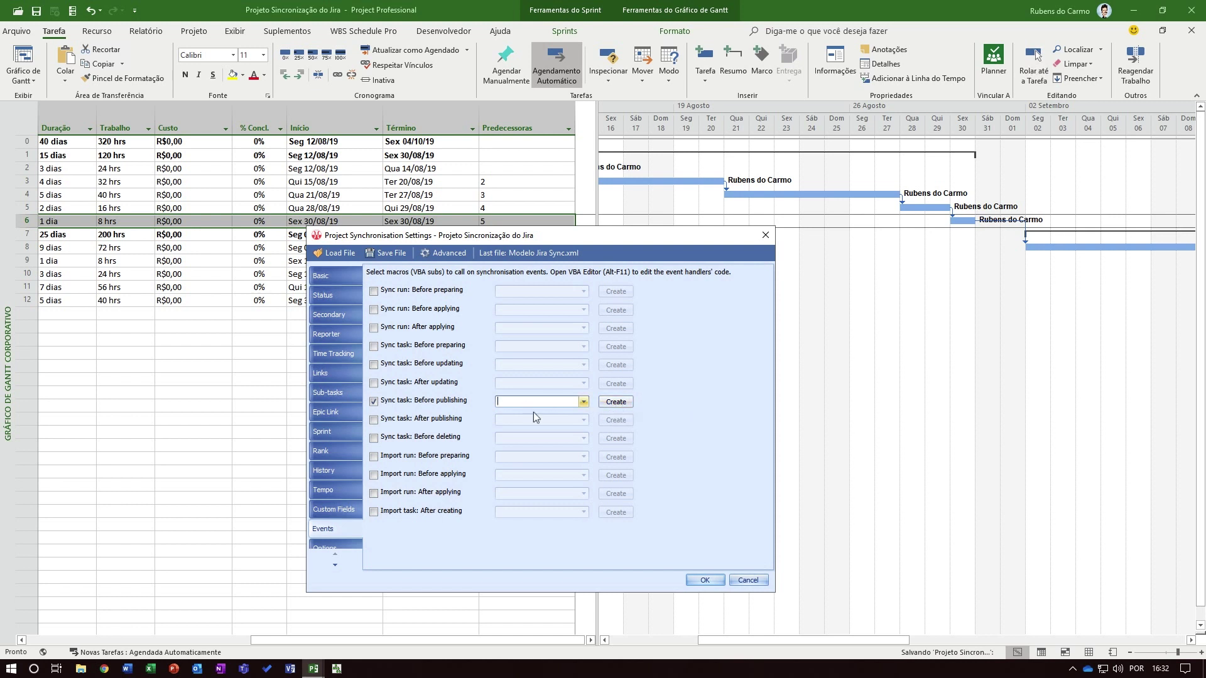
click(417, 400)
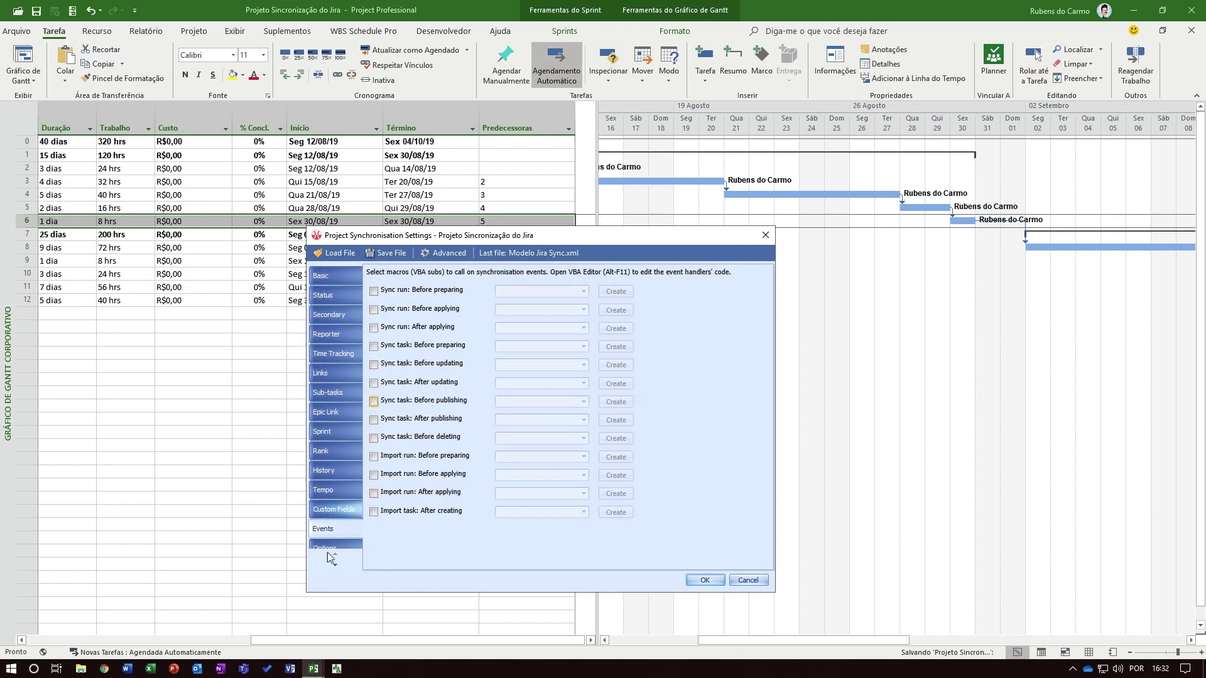
Enable updating of closed issues in the synchronisation options.
click(333, 569)
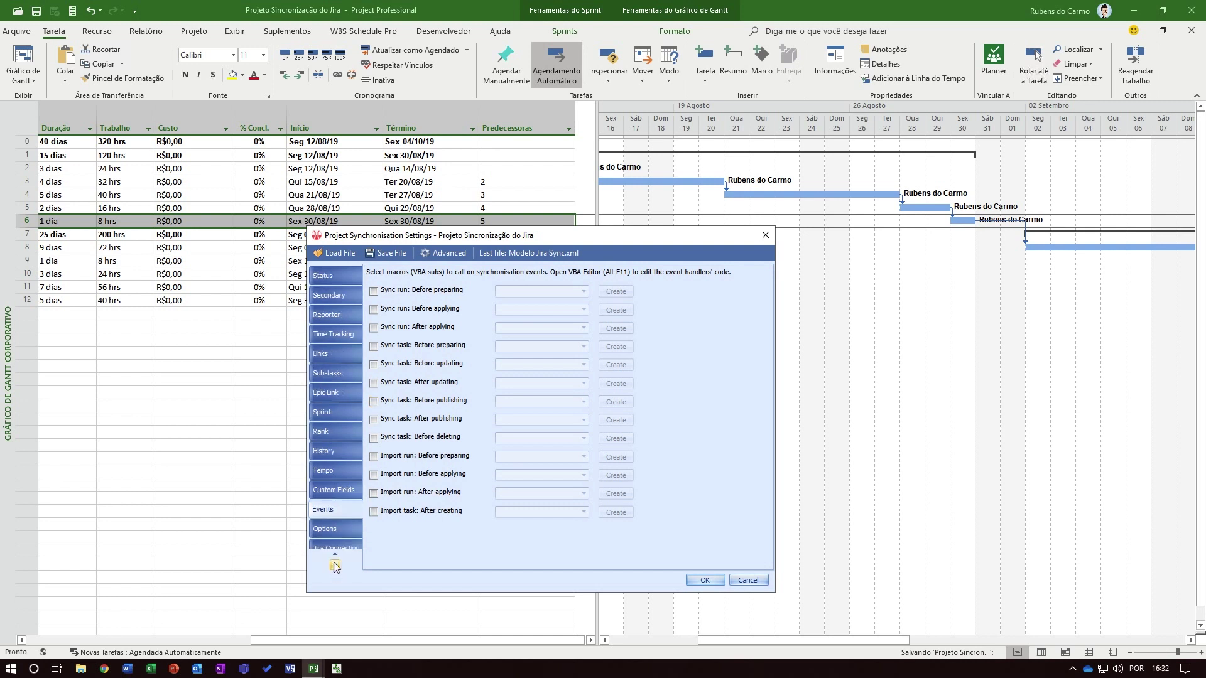
click(334, 567)
click(338, 514)
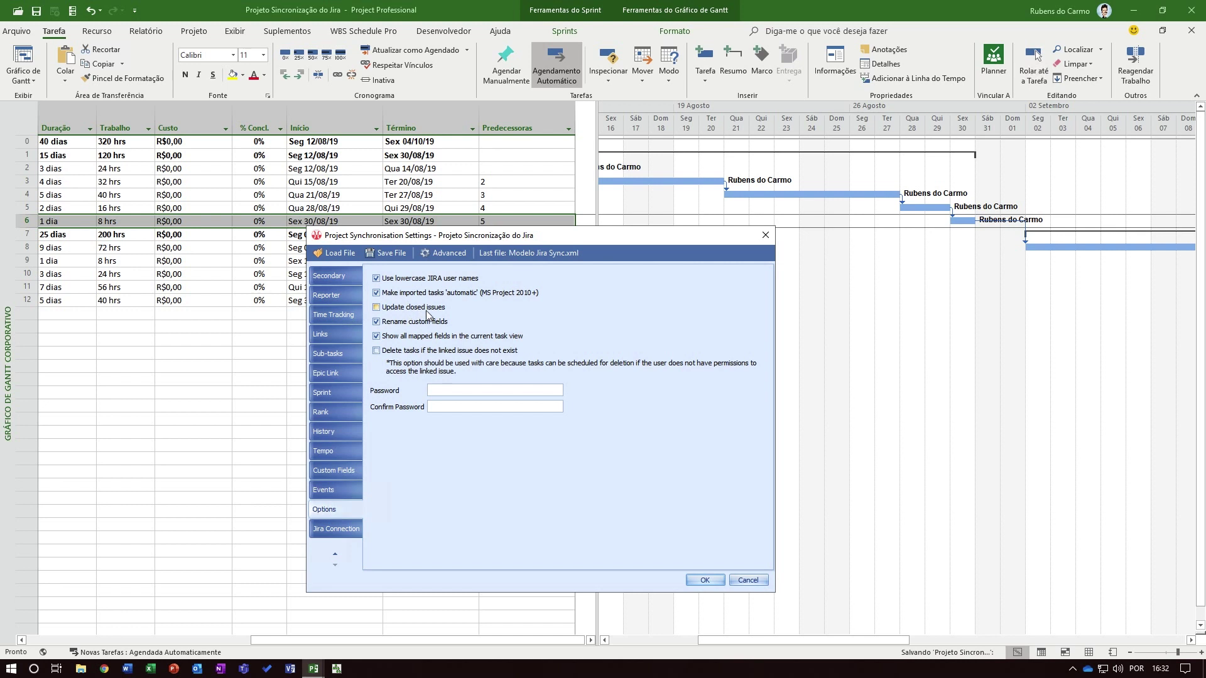
mouse_move(438, 314)
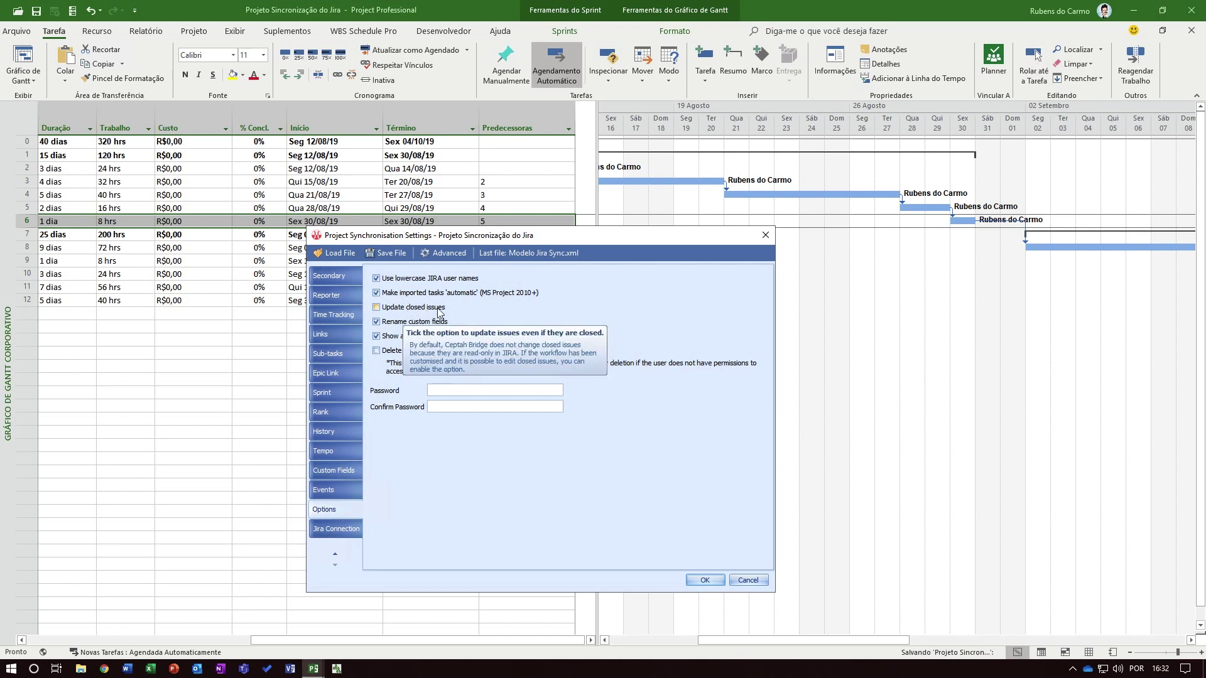
click(376, 308)
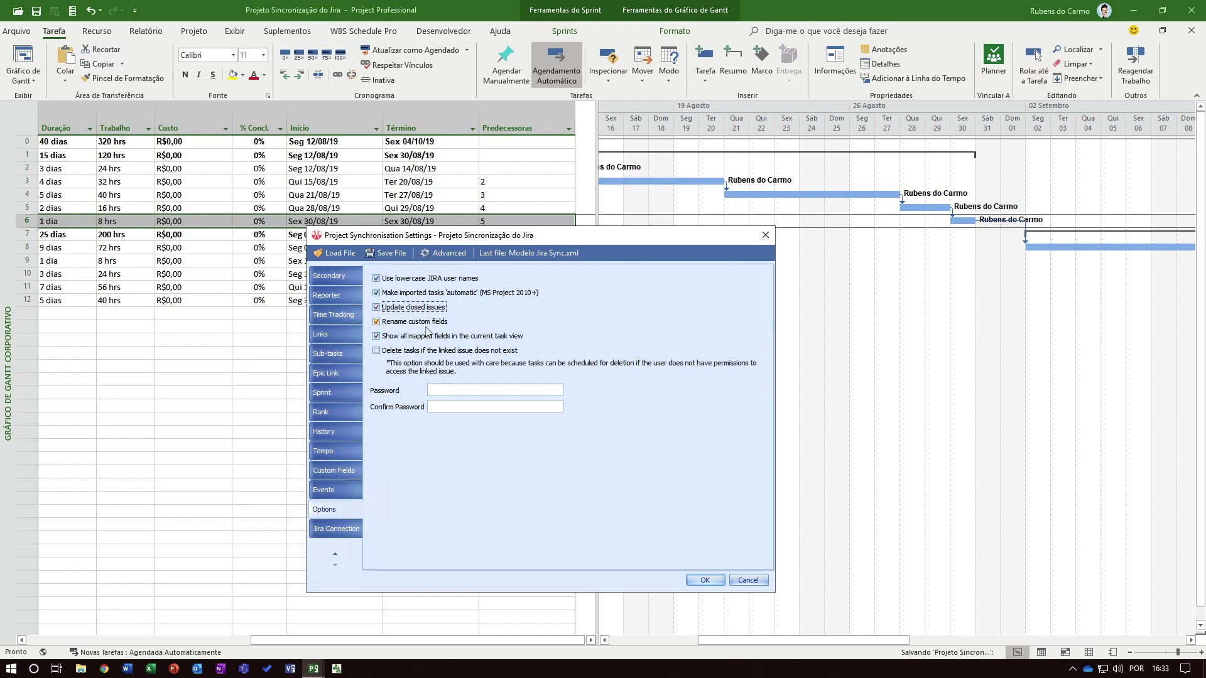
mouse_move(411, 314)
Review the Jira Connection, Secondary and Basic pages of the synchronisation settings.
click(322, 530)
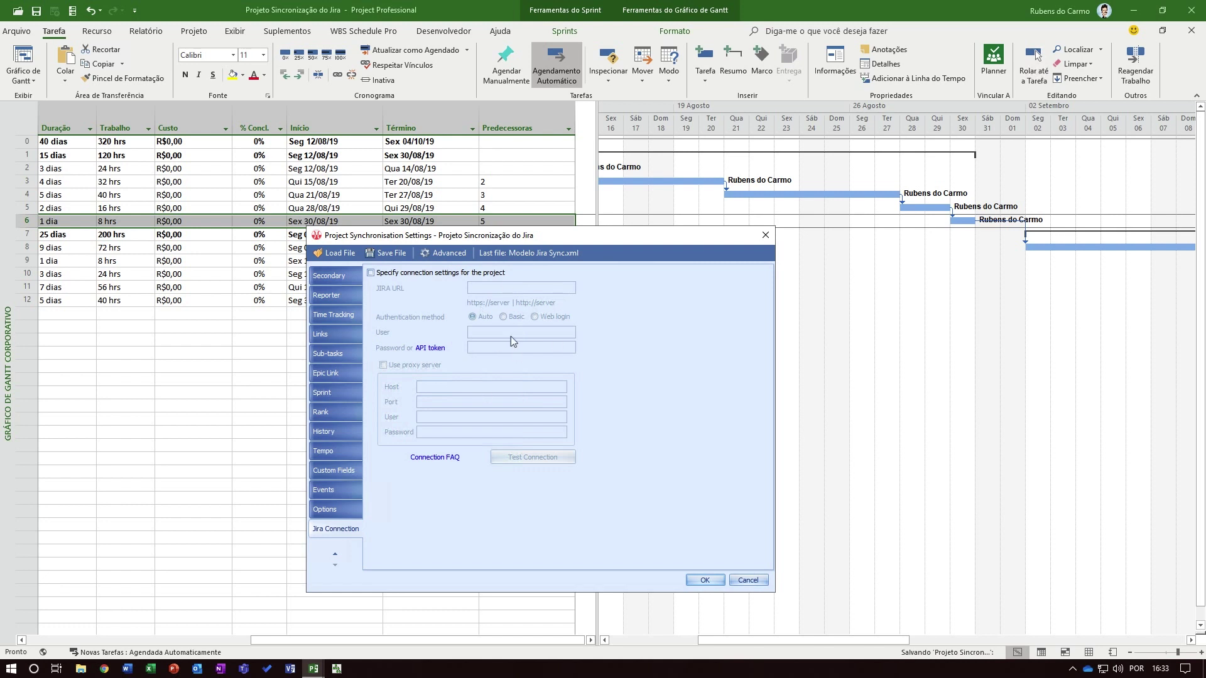
click(338, 277)
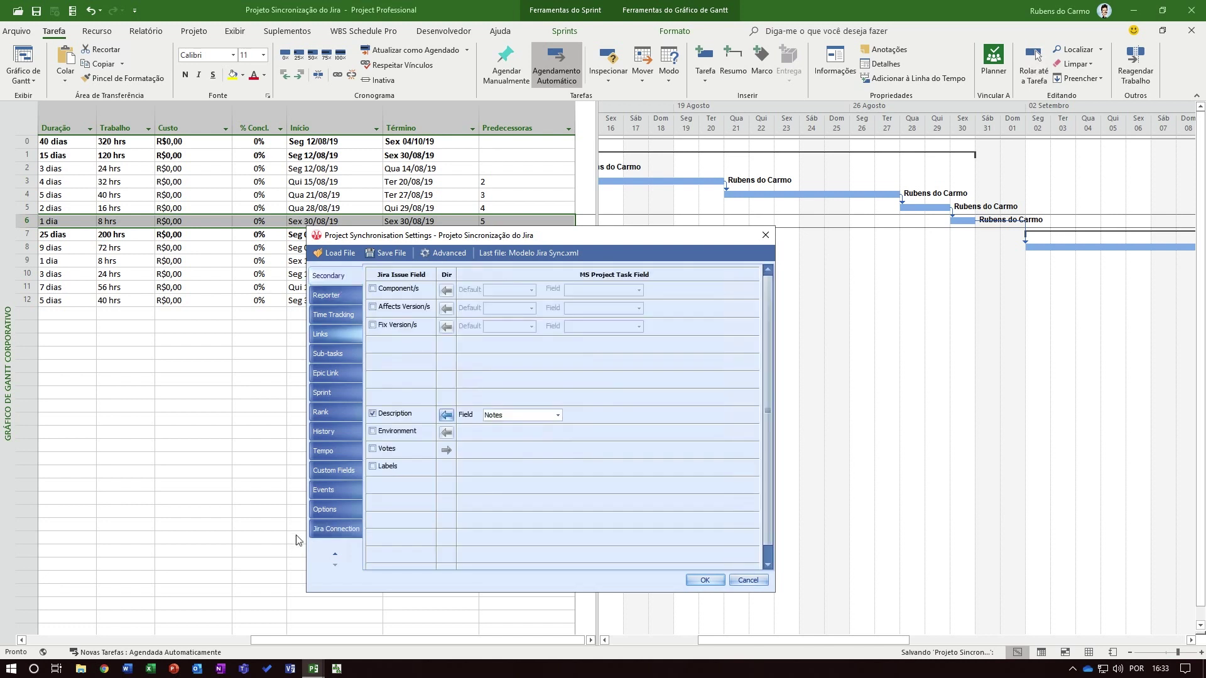
click(331, 556)
click(330, 556)
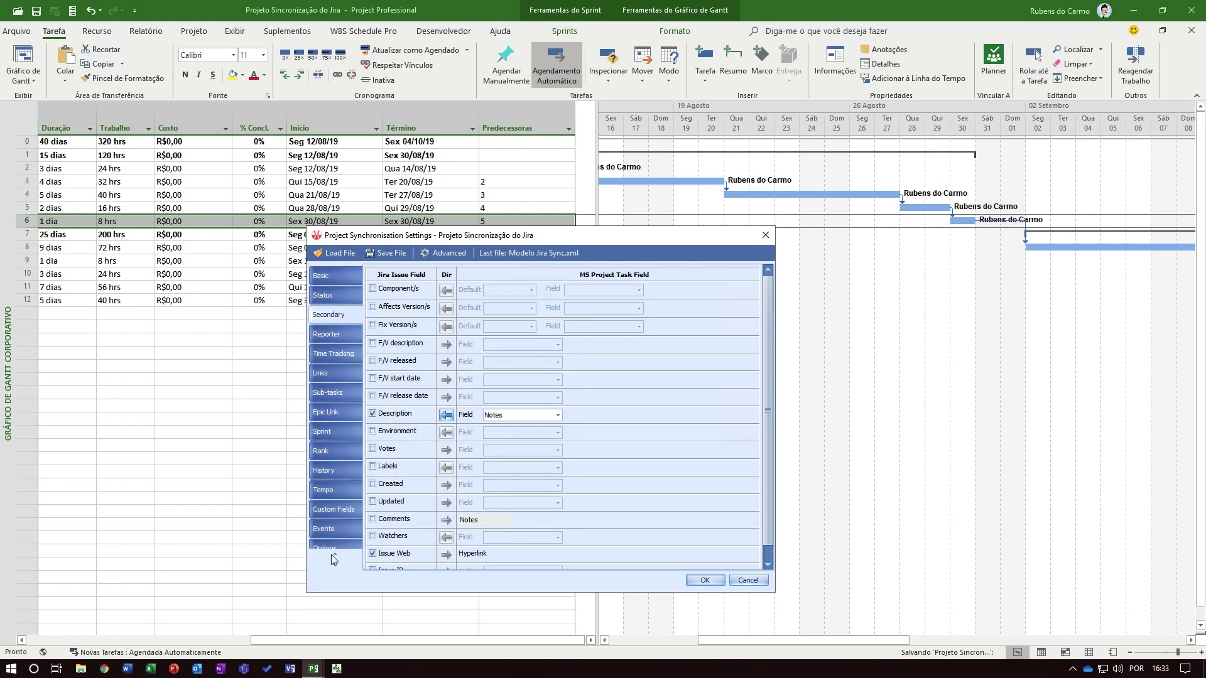
click(337, 280)
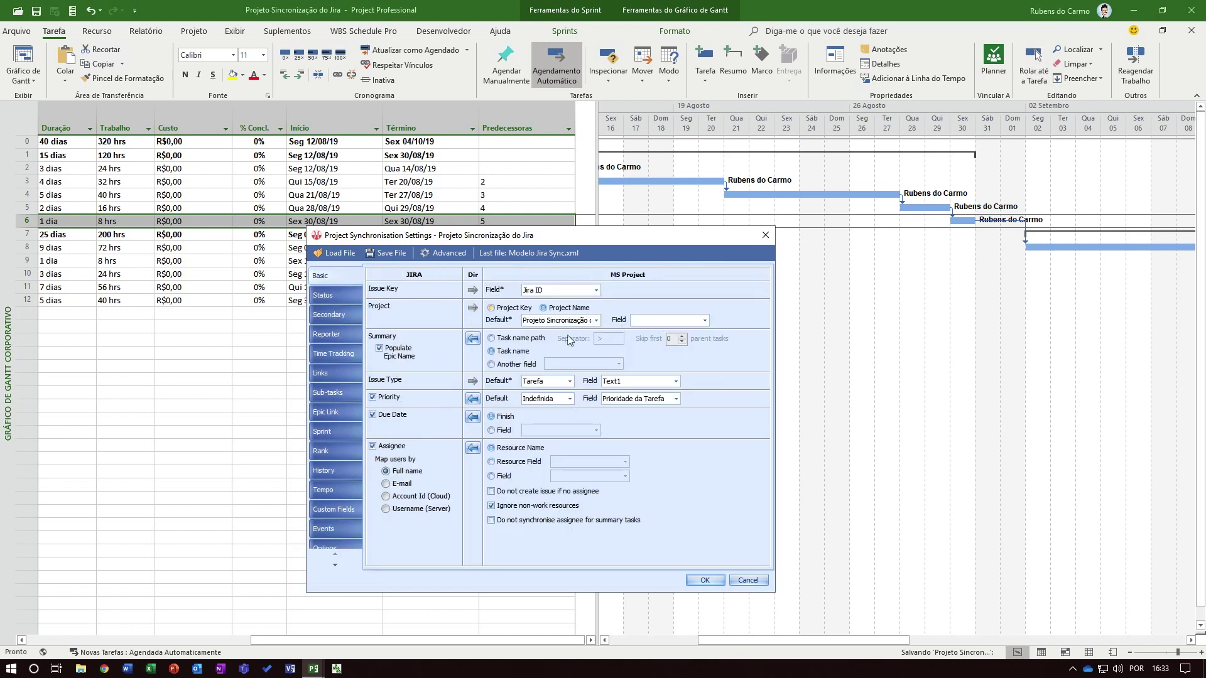
Save the synchronisation settings to the desktop as an XML file named Modelo Aula Ceptah bridge, and accept the settings.
click(390, 254)
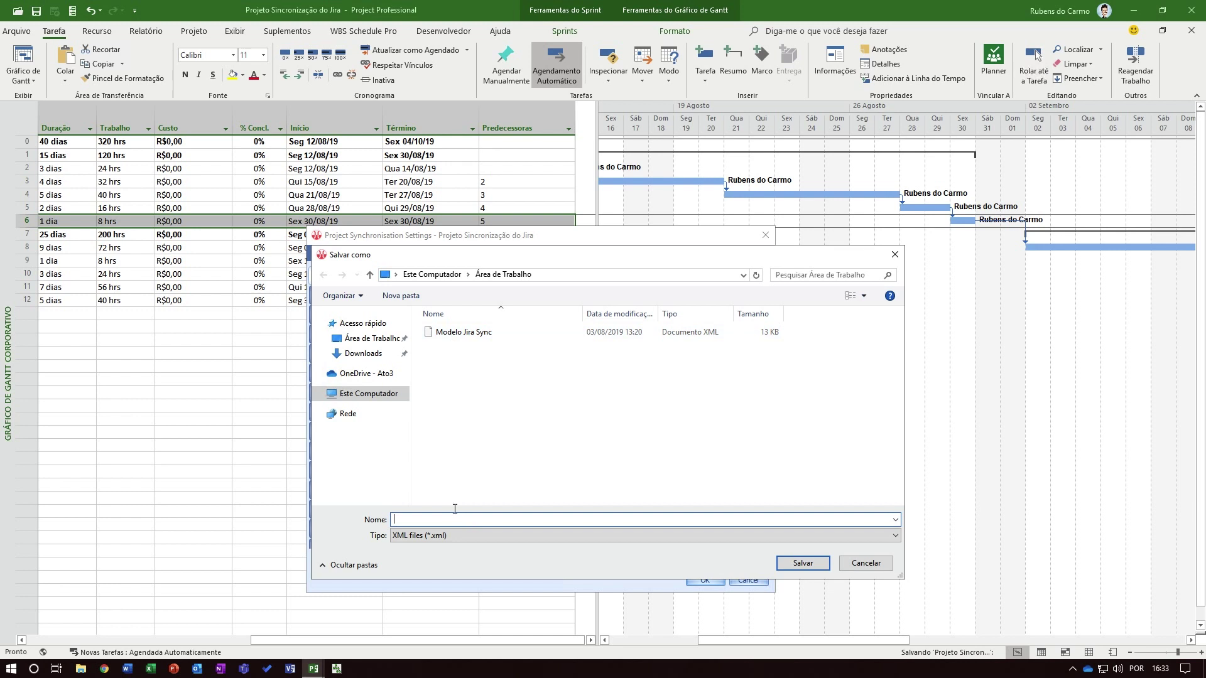
text(Modelo)
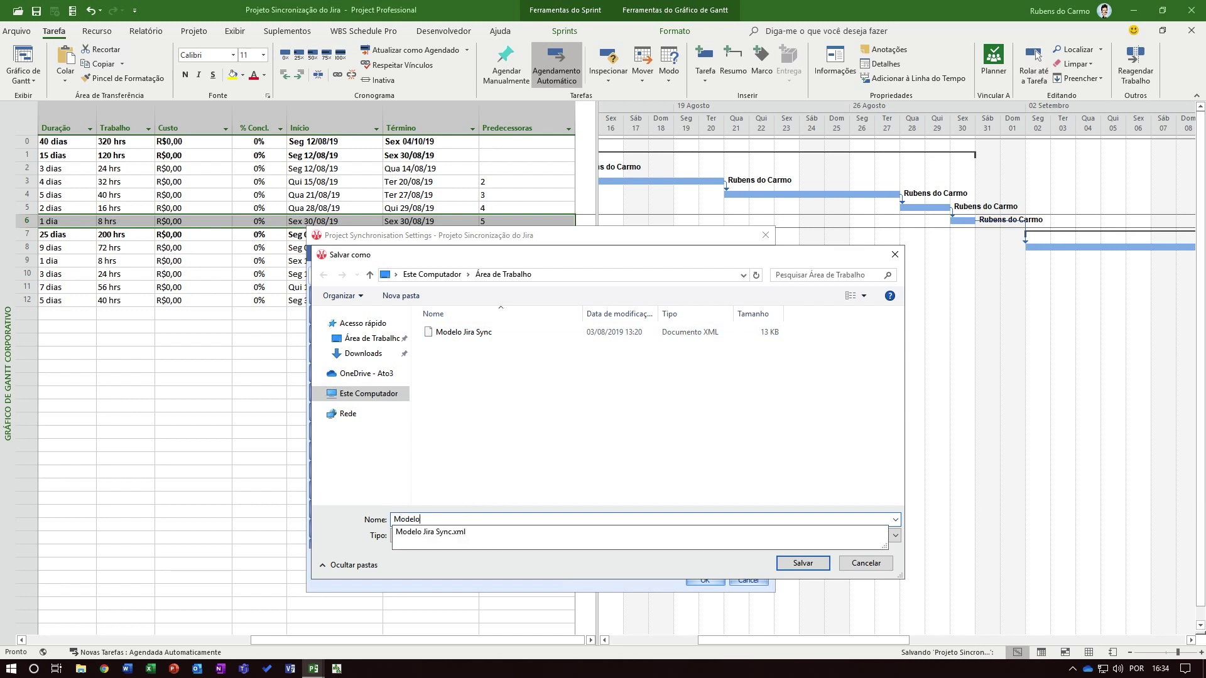
text( Aula Ceptah bridge)
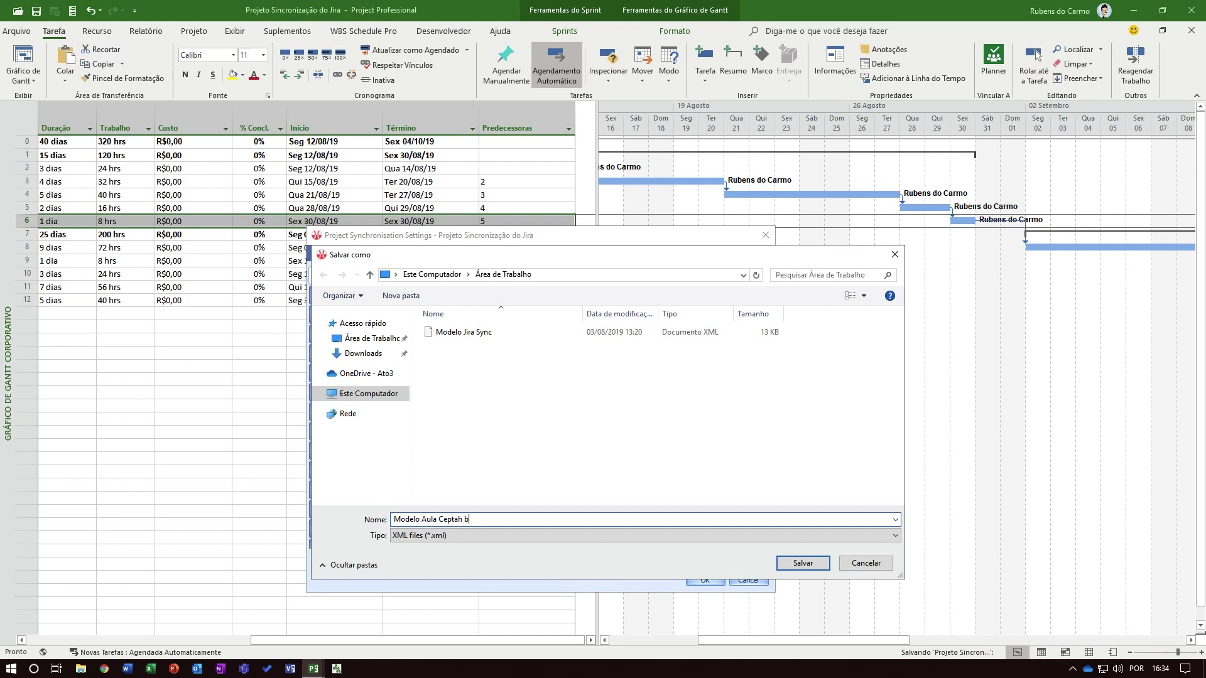
click(802, 563)
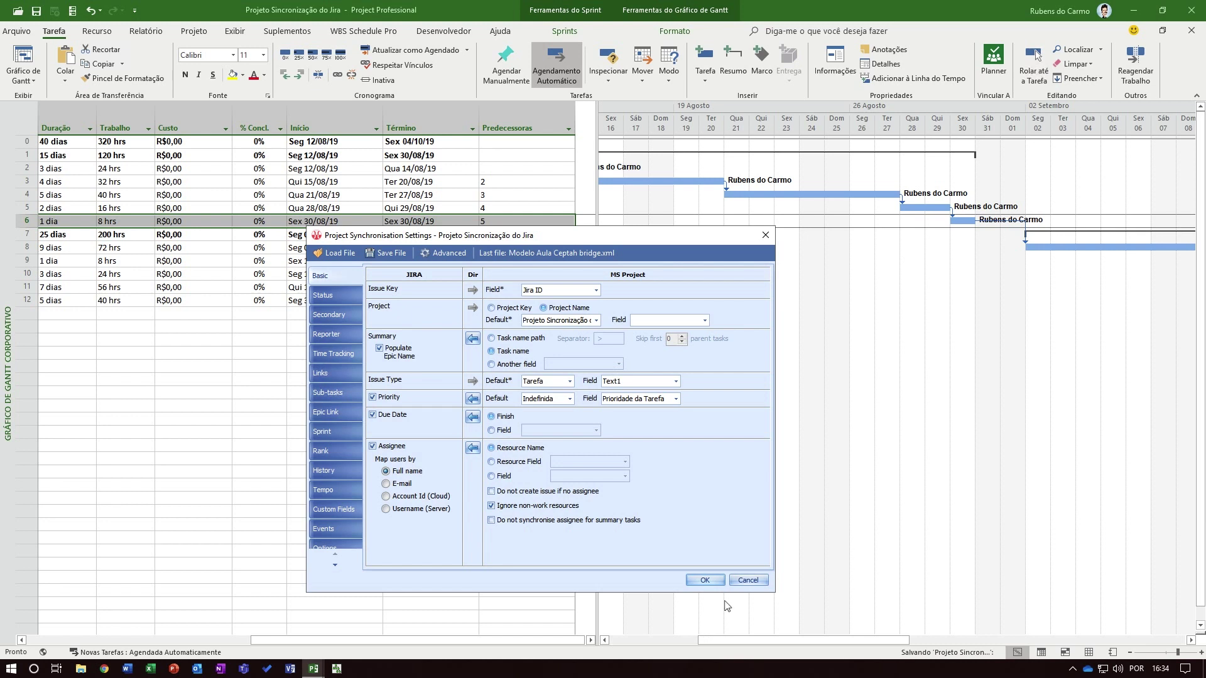
click(705, 580)
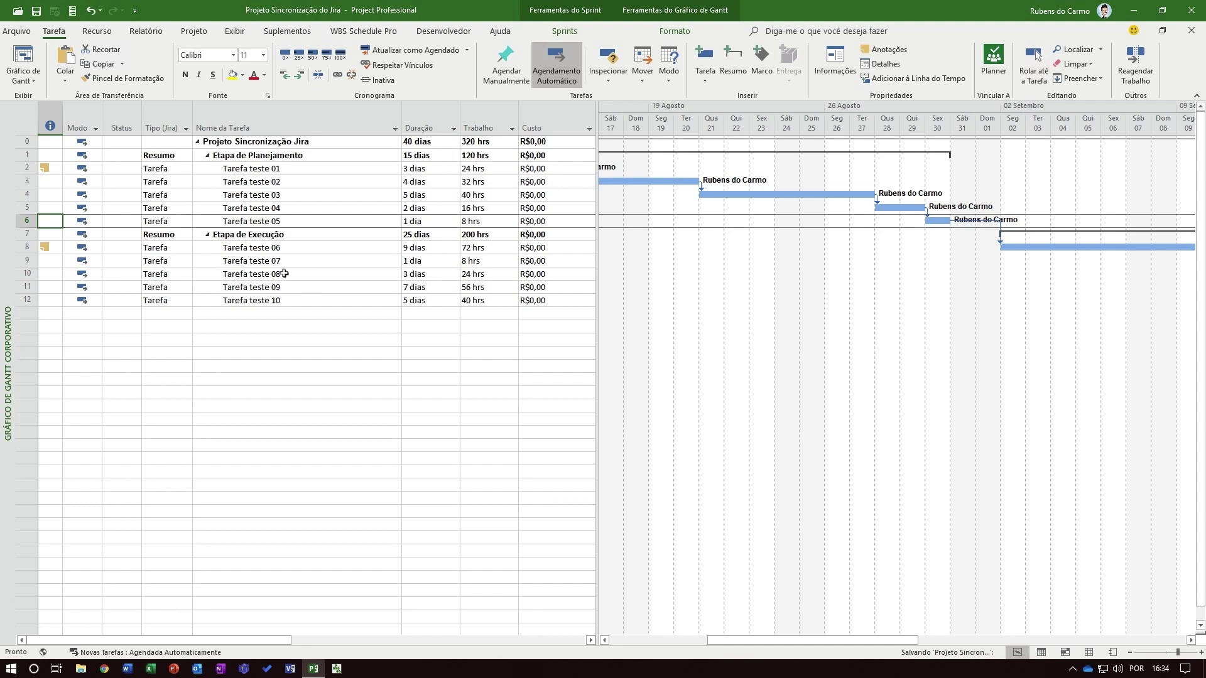
Reopen the JIRA project settings, load the Modelo Aula Ceptah bridge file and accept the loaded settings.
click(72, 11)
mouse_move(94, 30)
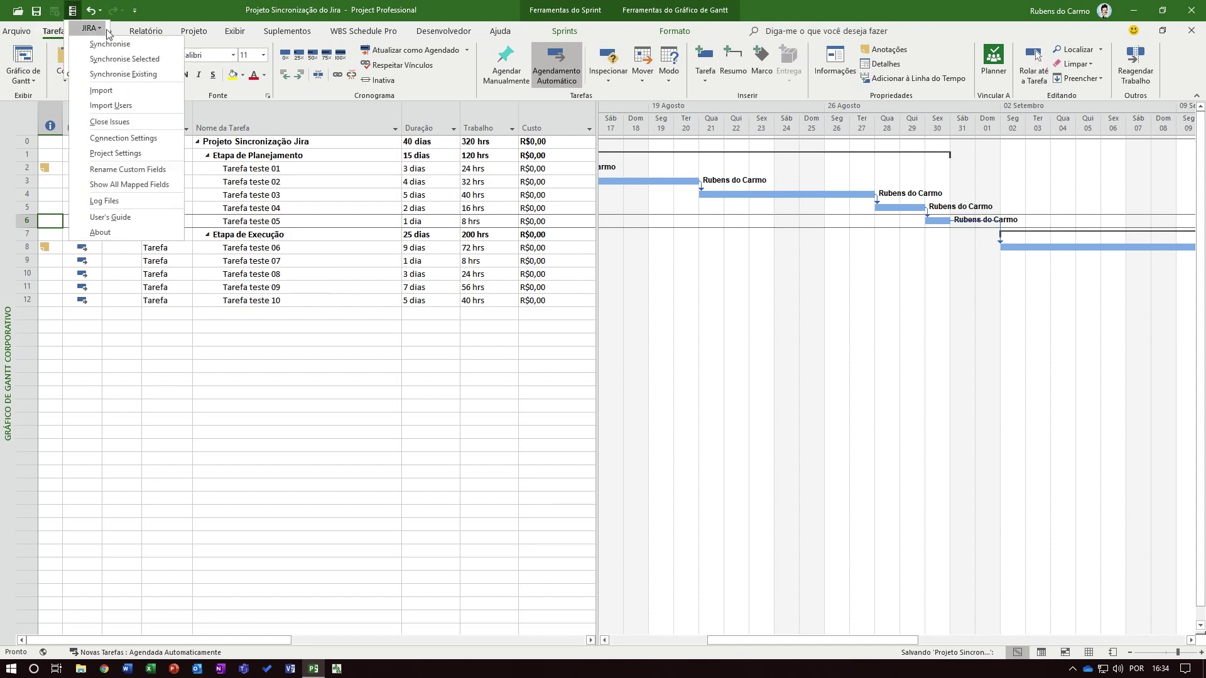
click(141, 154)
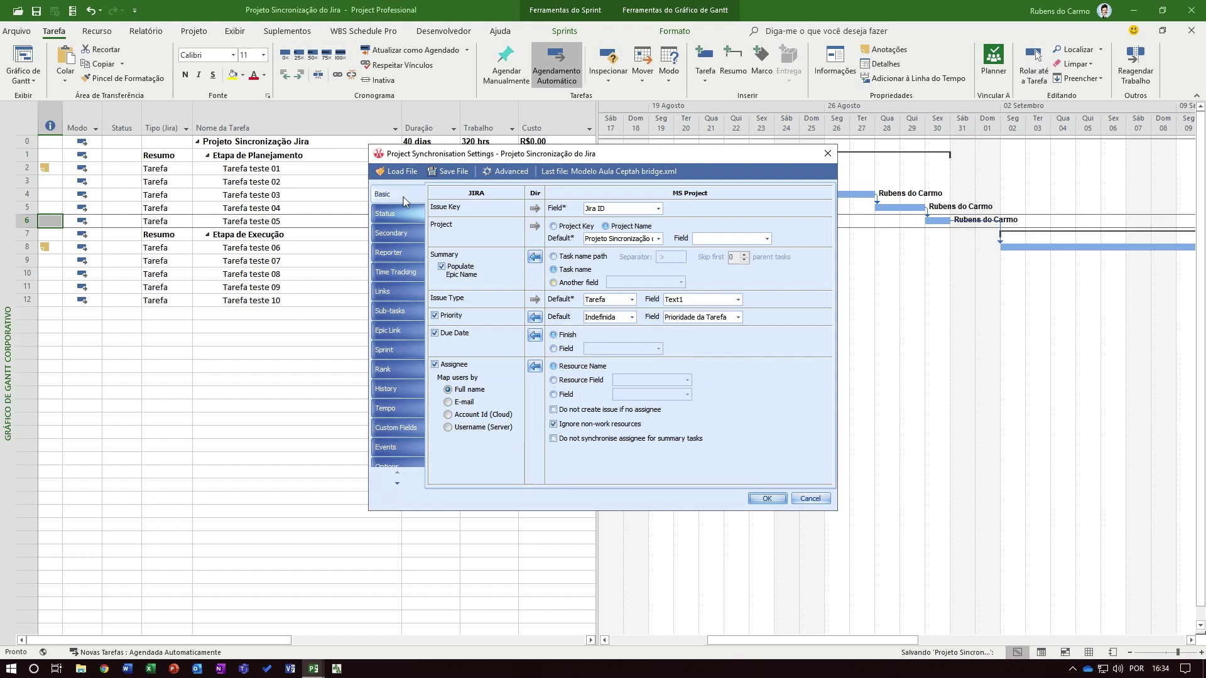
click(397, 179)
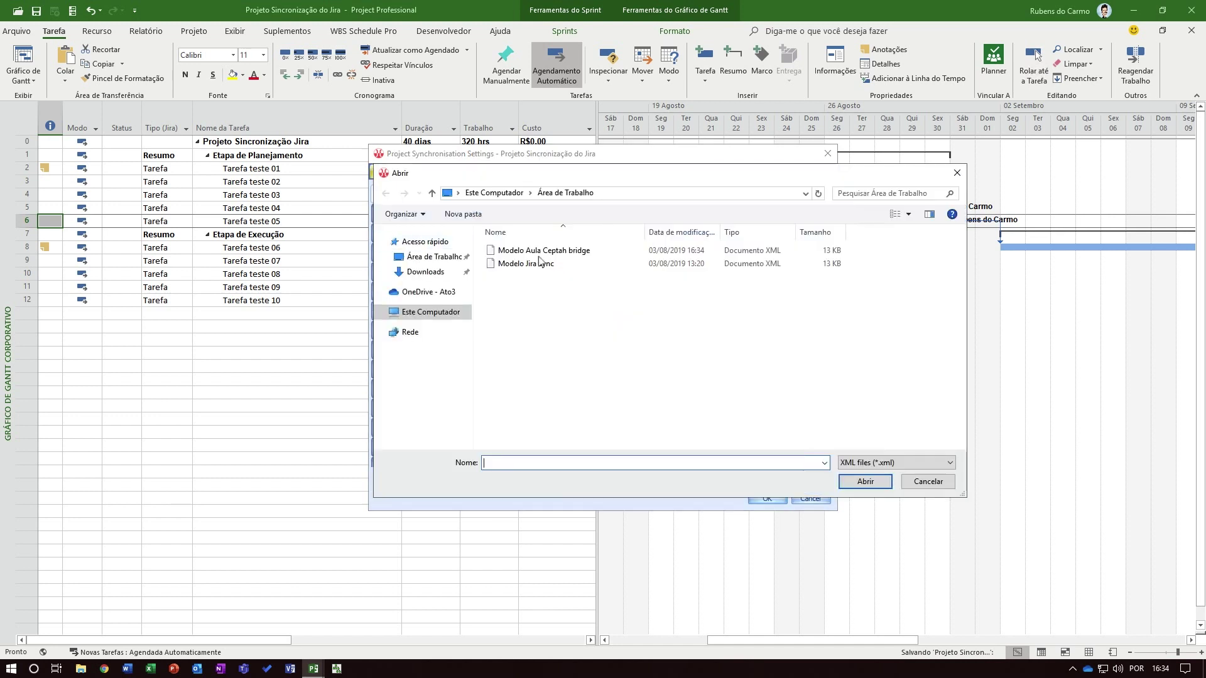
click(531, 253)
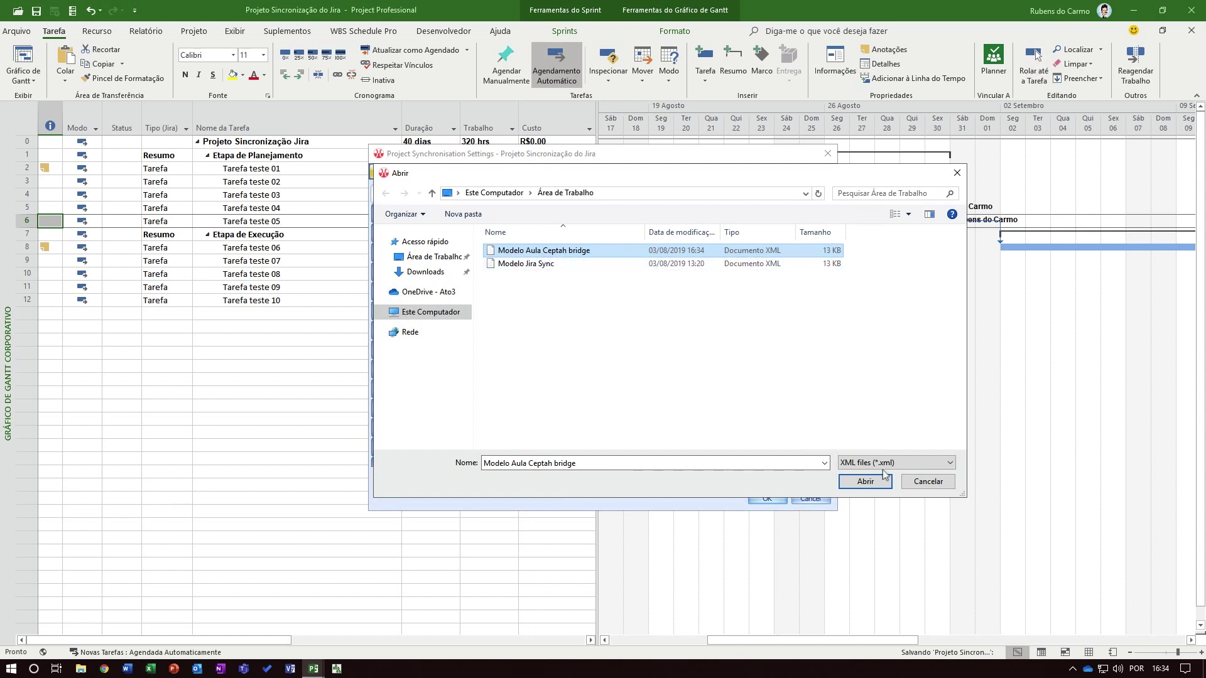
click(866, 481)
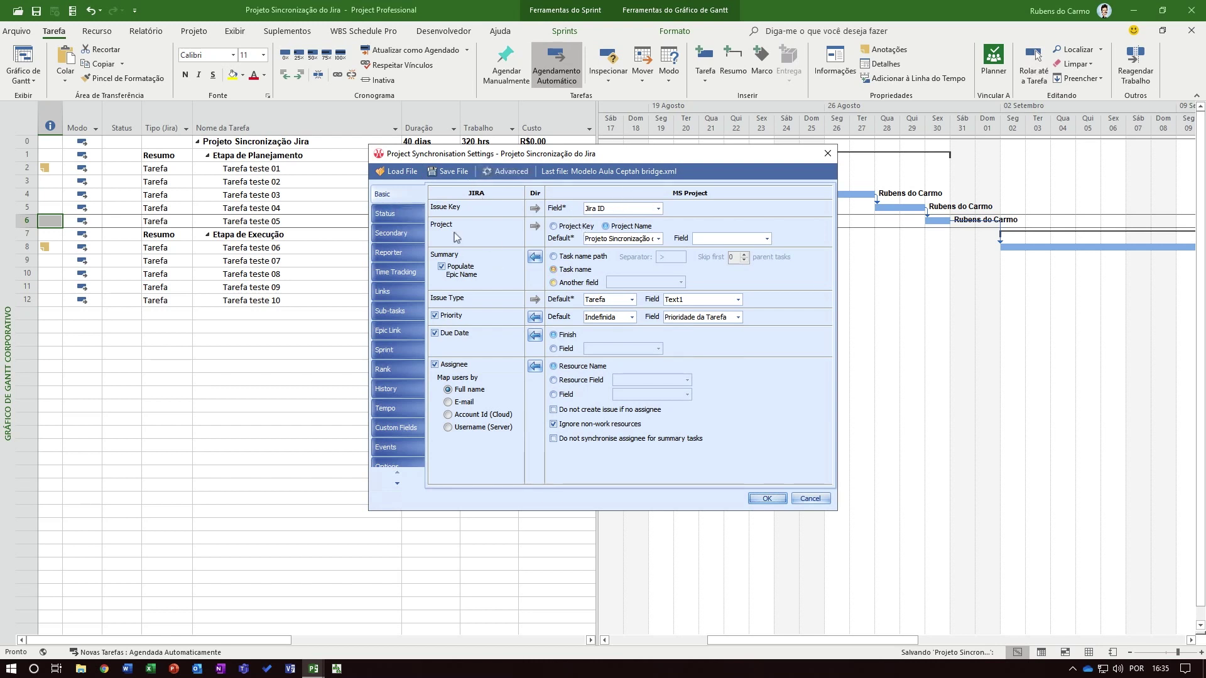
click(767, 498)
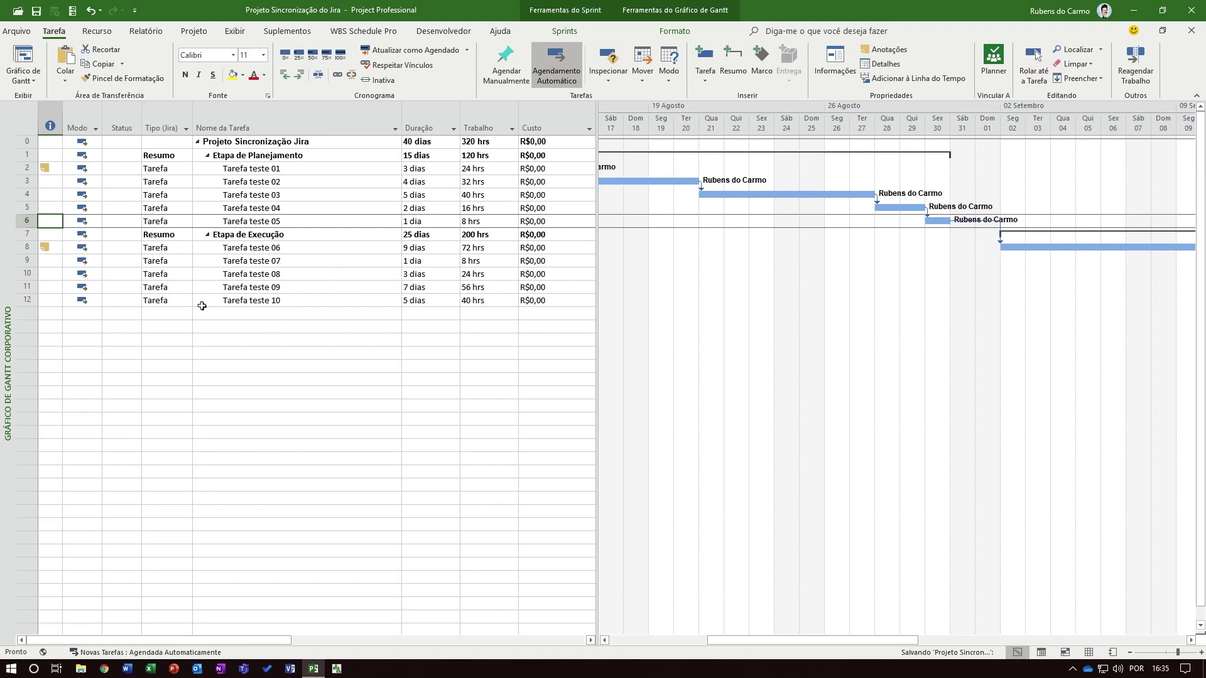
click(71, 12)
click(86, 29)
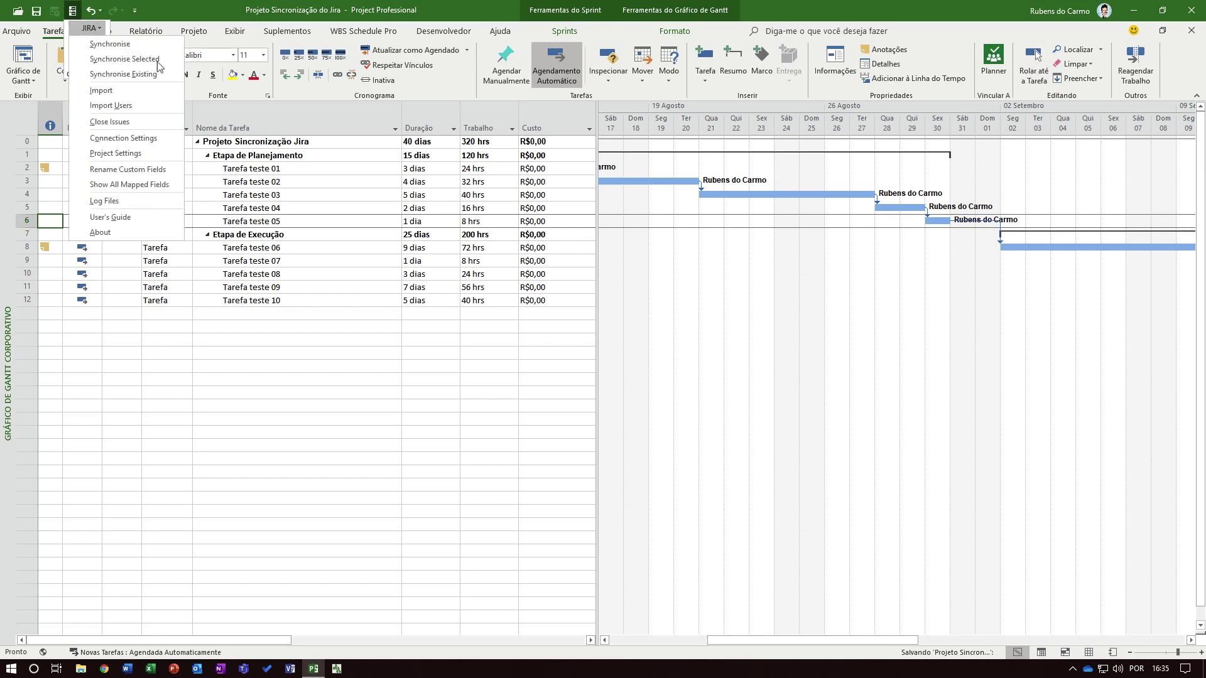
click(82, 25)
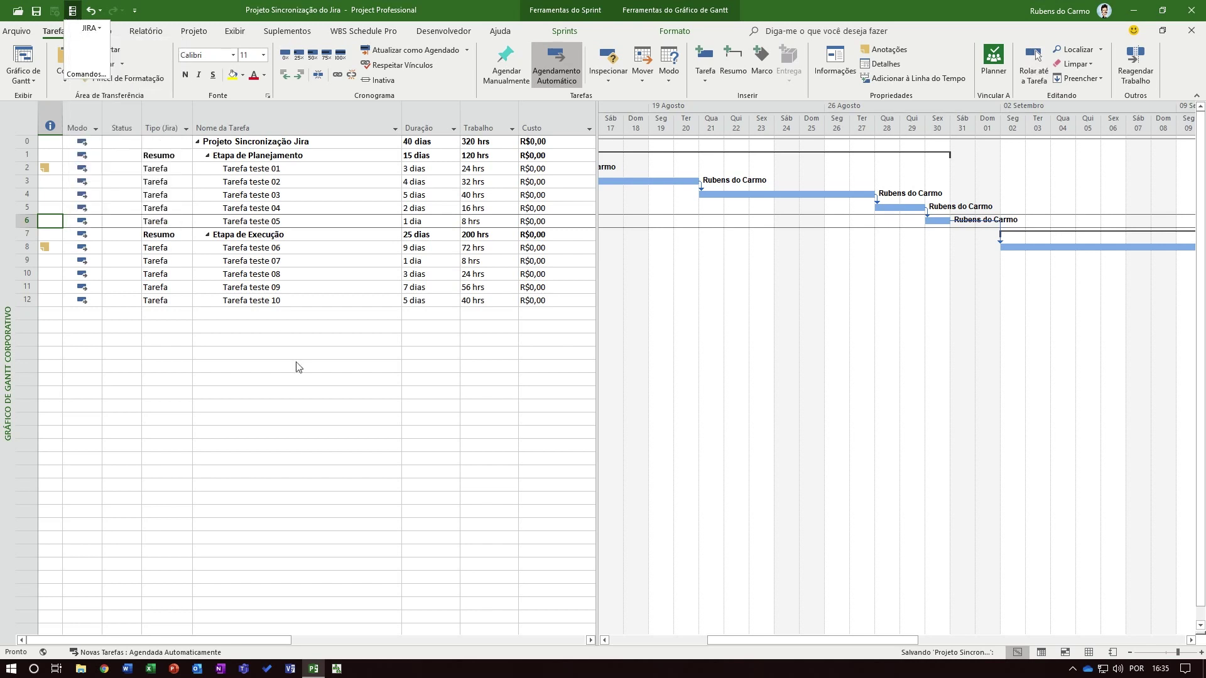